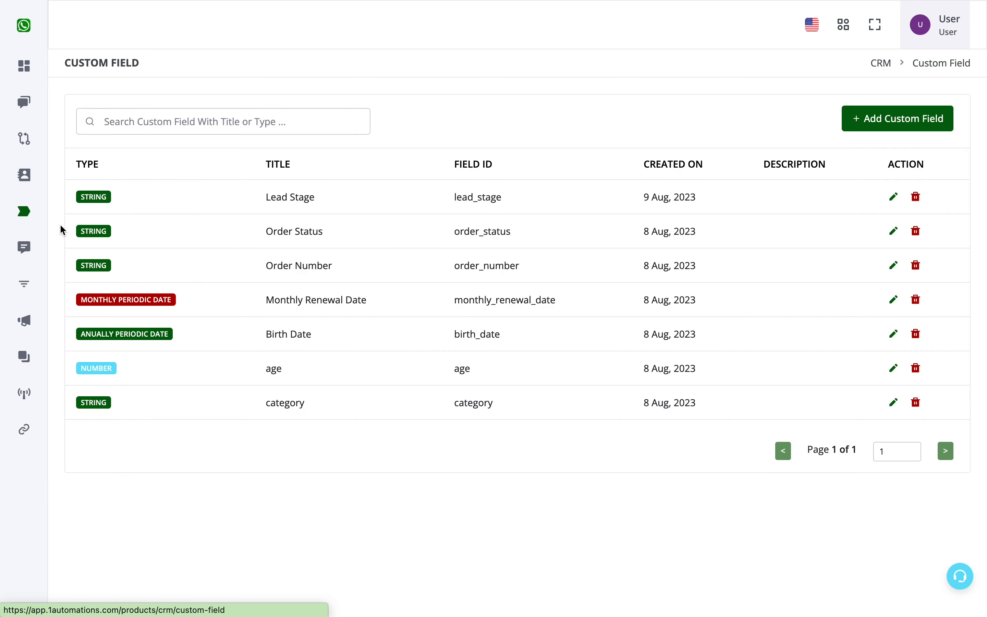
- Create a new workflow in the Automation Builder and name it "drip 1"
left_click_drag(325, 198, 266, 201)
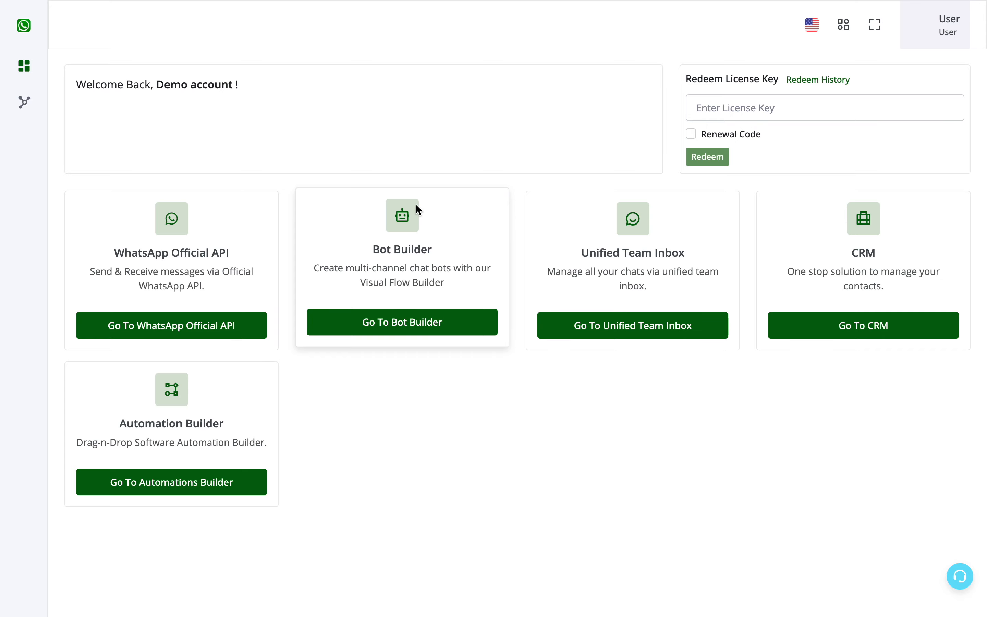
left_click_drag(126, 417, 247, 417)
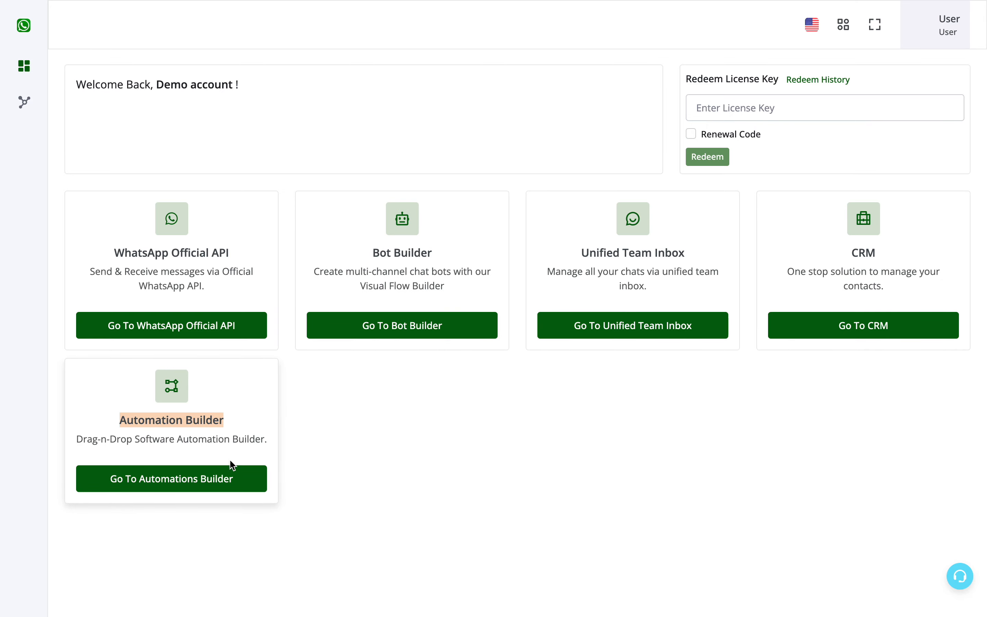
left_click(217, 478)
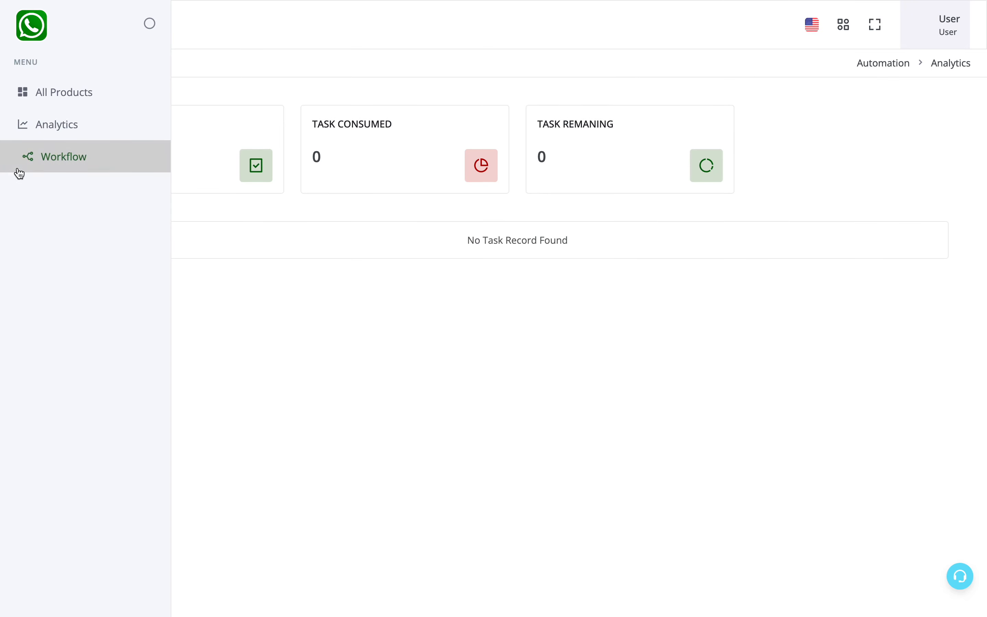
left_click(29, 152)
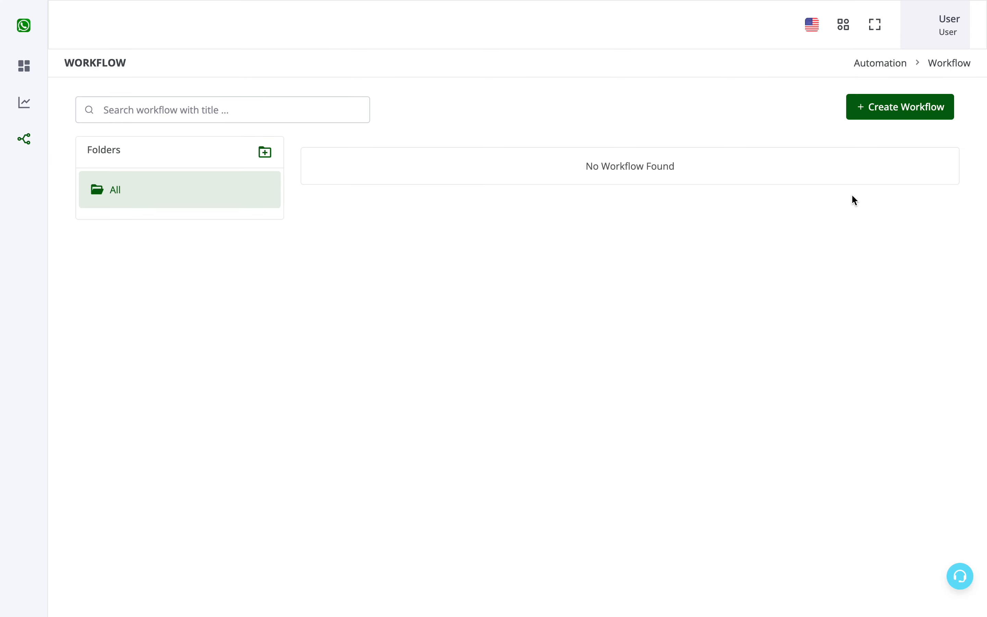
left_click(873, 110)
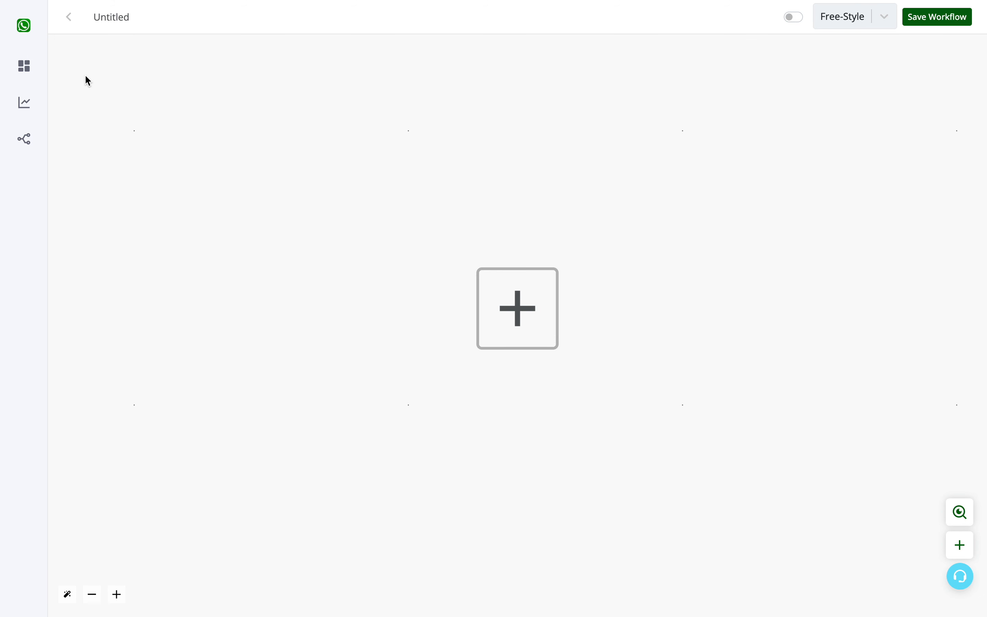
double_click(105, 19)
type("drip 1")
- Add the CRM app's Trigger on Specific Custom Field Update as the workflow's first node
left_click(530, 307)
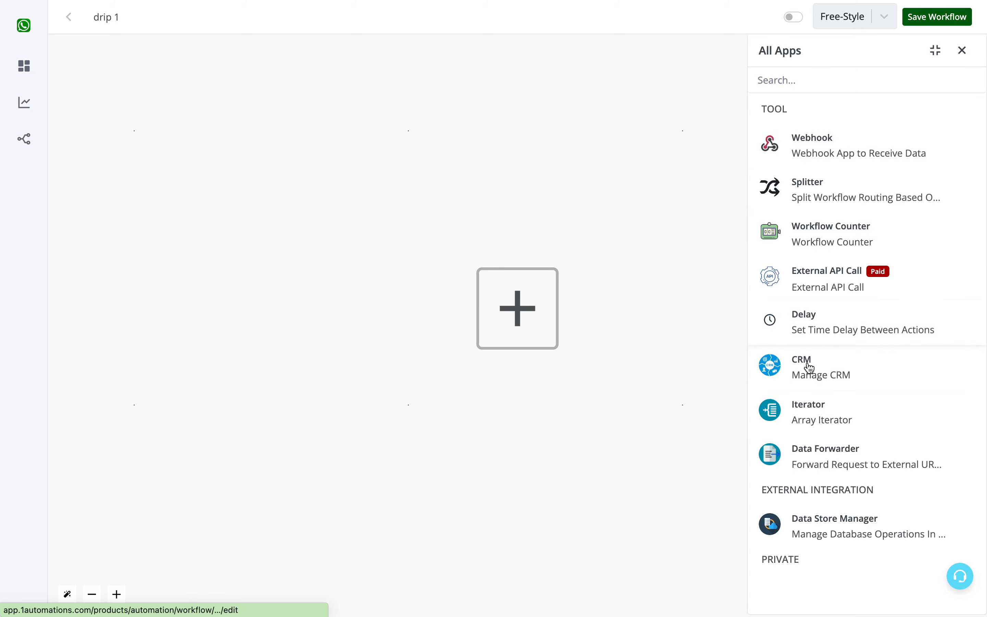
left_click(821, 370)
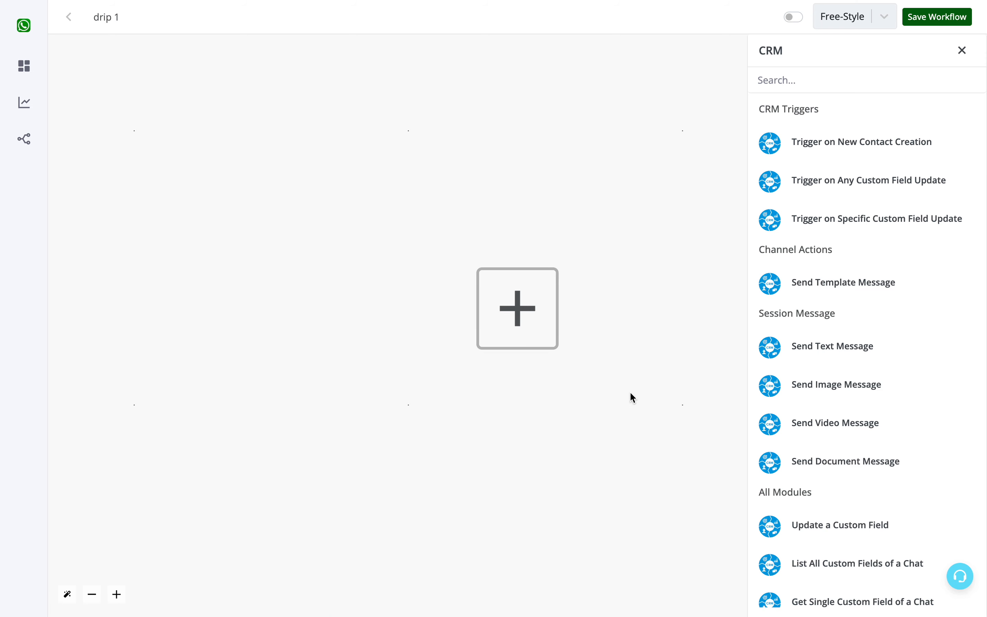
left_click(819, 228)
- Title the trigger's webhook "drip 1", refresh the custom fields, choose Lead Stage and generate the hook
left_click(819, 106)
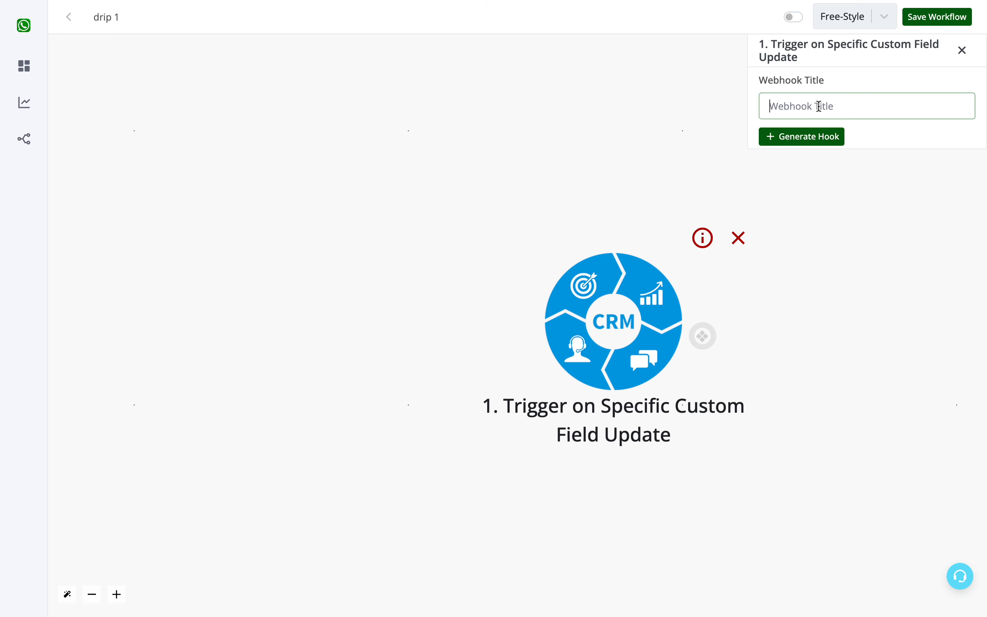
type("drip 1")
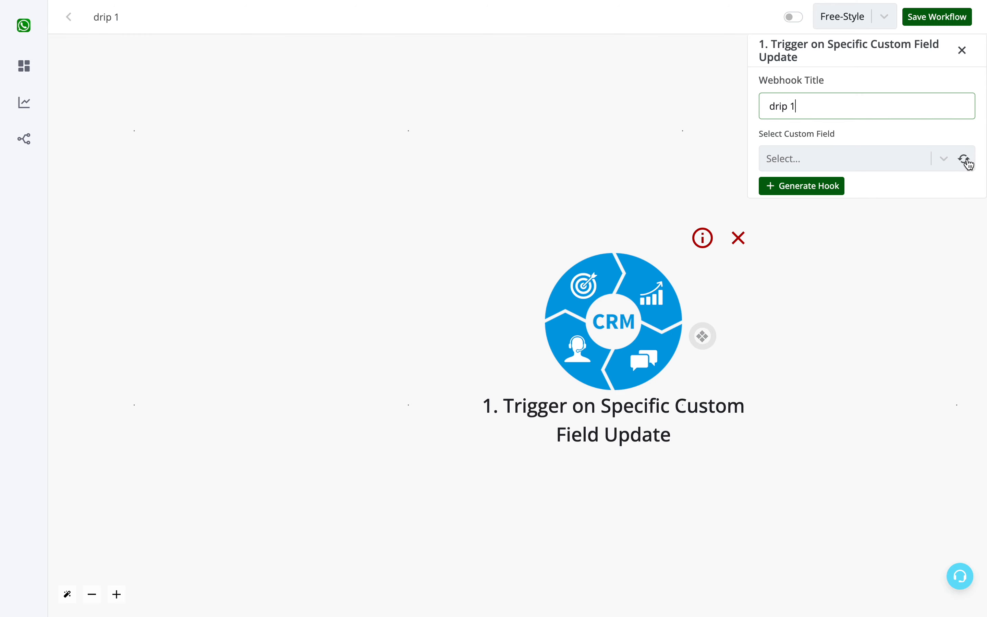
left_click(910, 160)
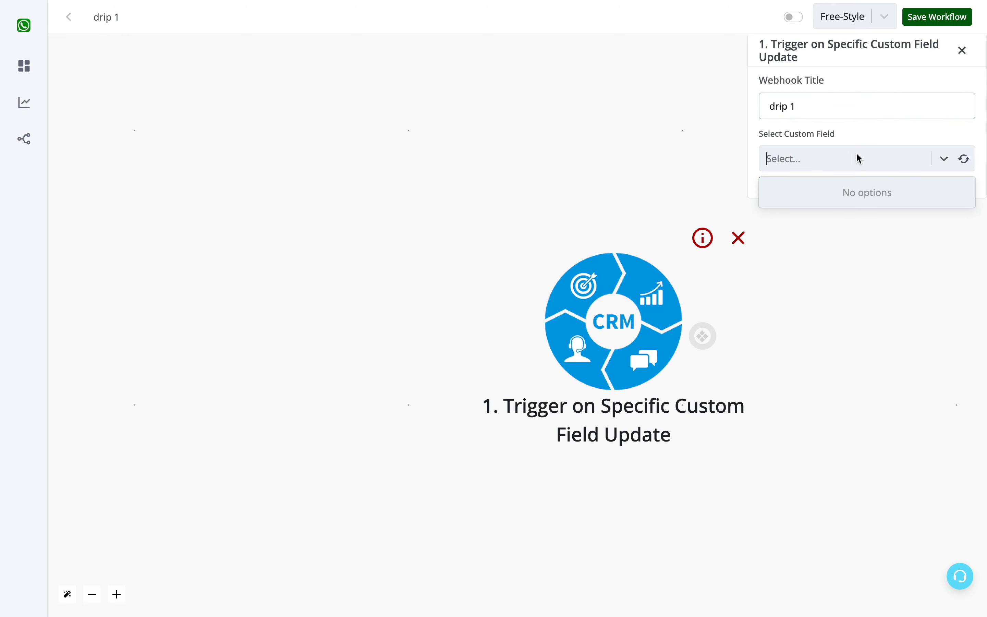
left_click(942, 164)
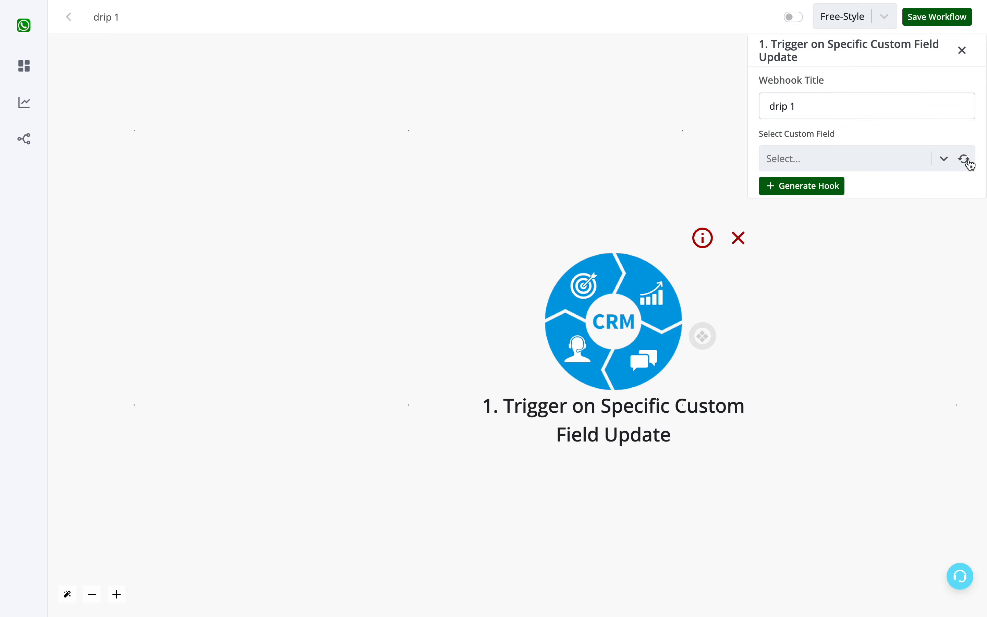
left_click(967, 160)
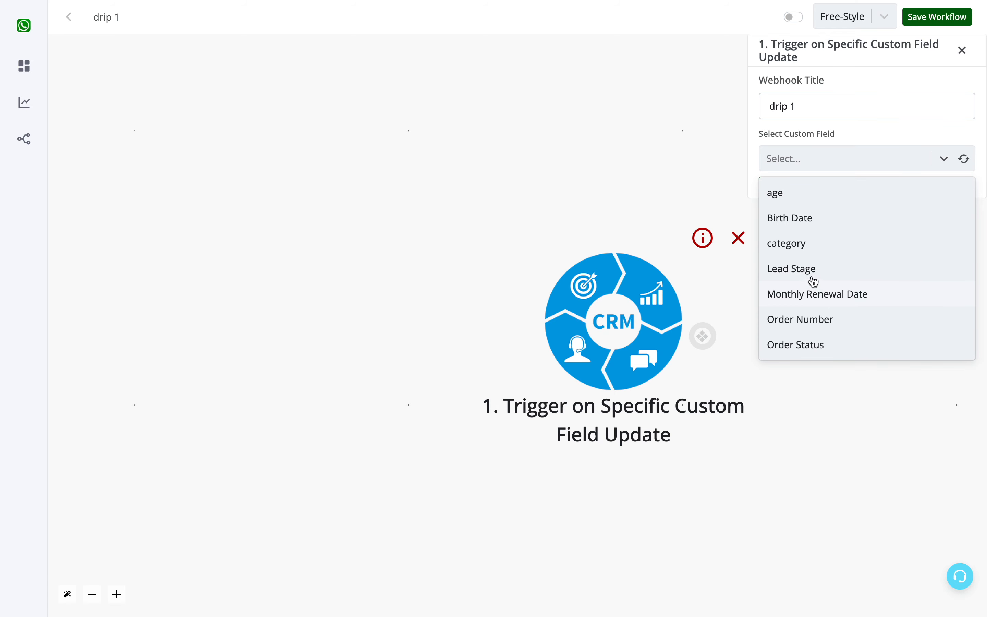
left_click(799, 270)
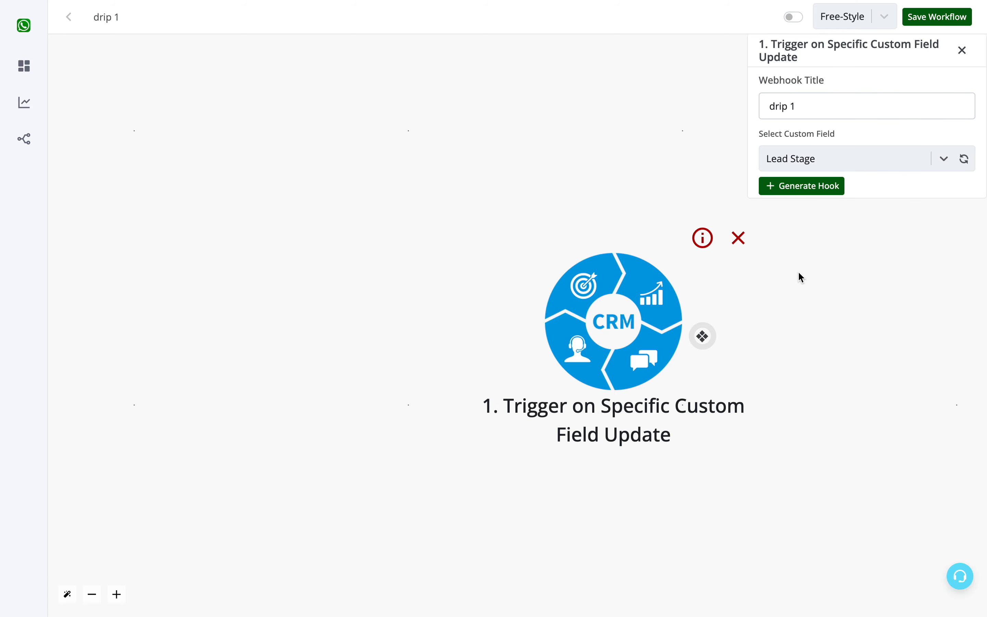
left_click(808, 190)
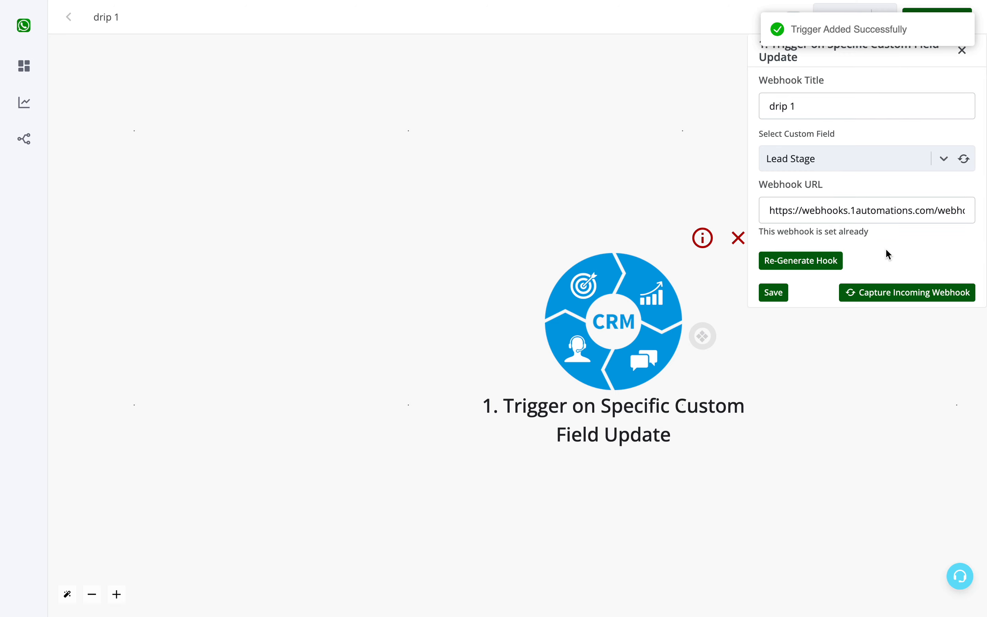
- Reposition the CRM trigger node on the canvas and start capturing its incoming webhook
left_click_drag(641, 341, 449, 277)
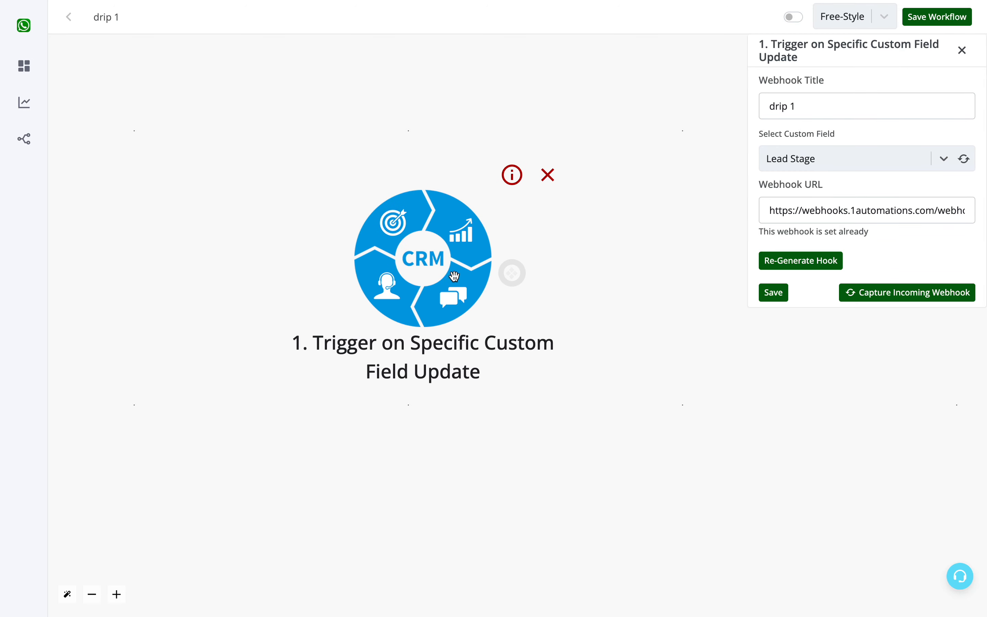
scroll(523, 279, "down", 5)
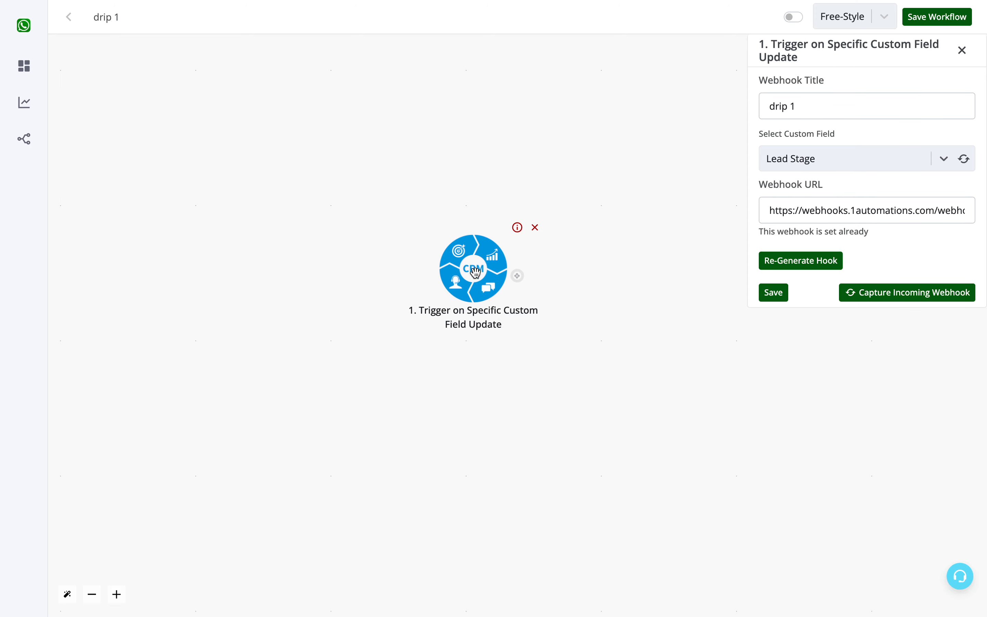
left_click(916, 300)
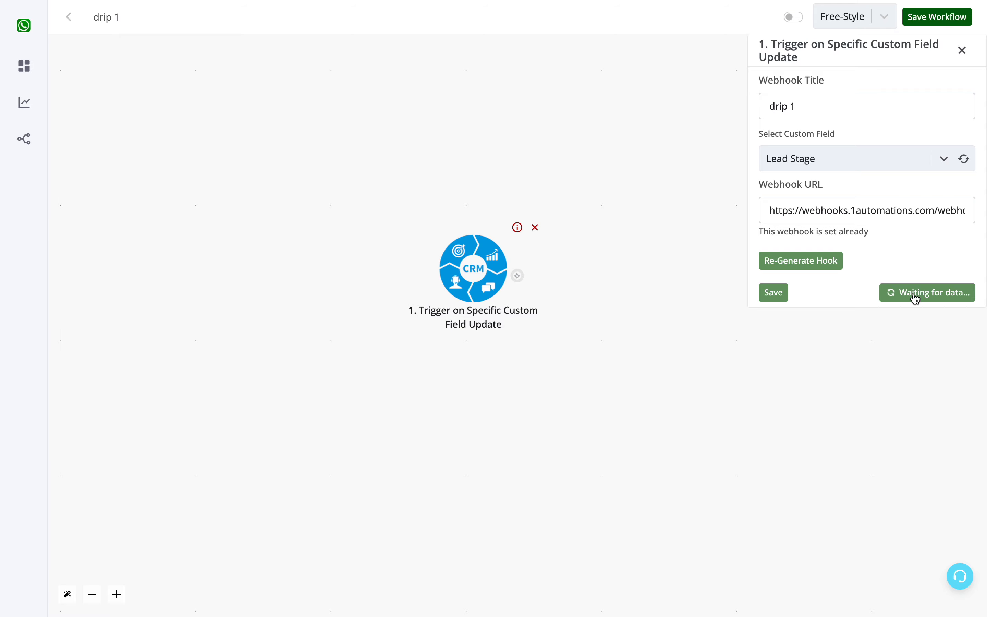
- In the CRM contacts, change the WhatsApp contact's Lead Stage custom detail to Cold and save the contact
key("ctrl+Tab")
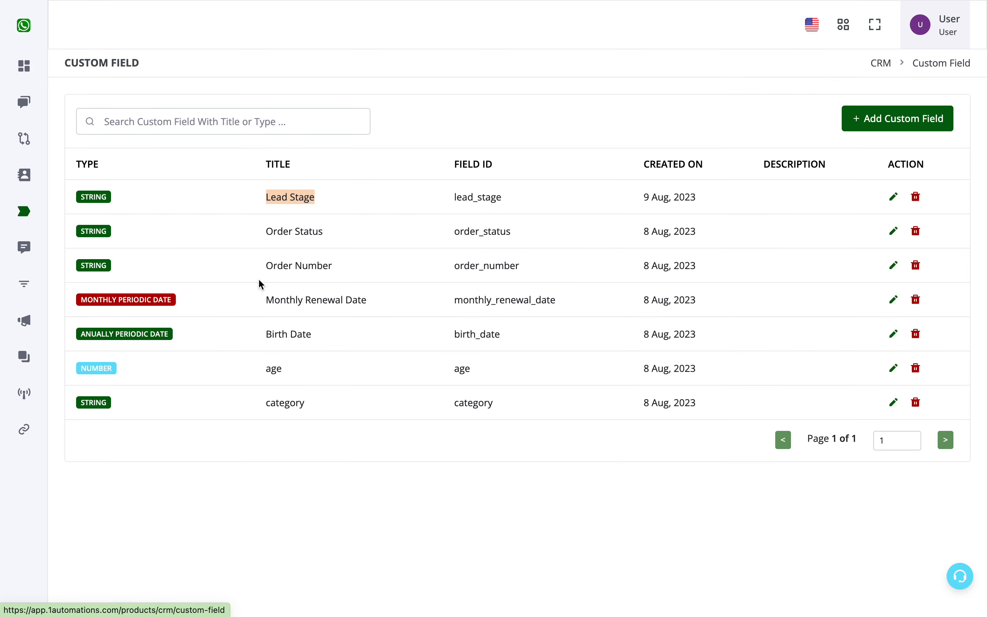
left_click(42, 199)
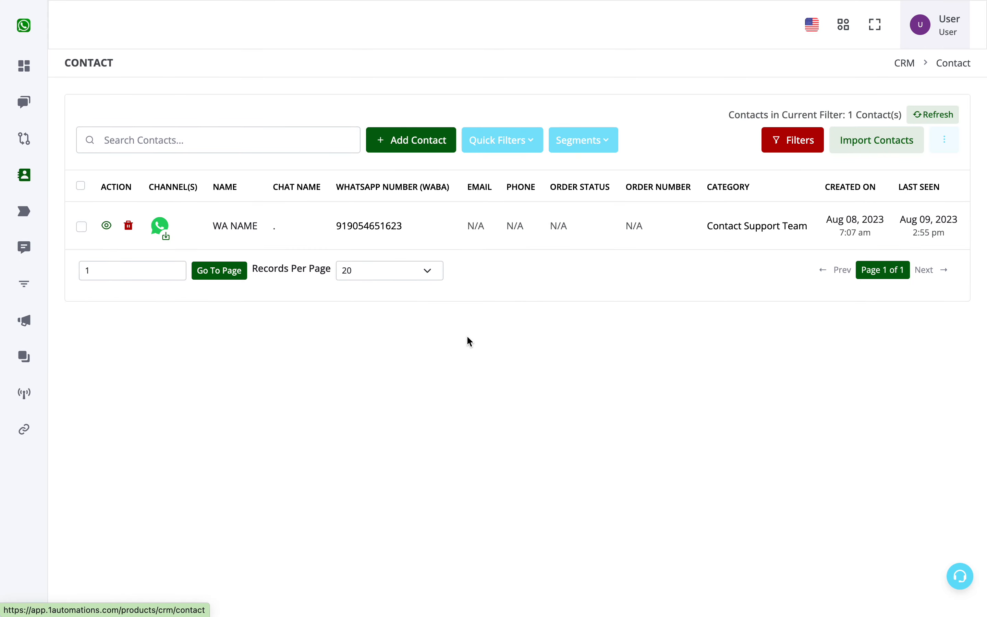
left_click(107, 226)
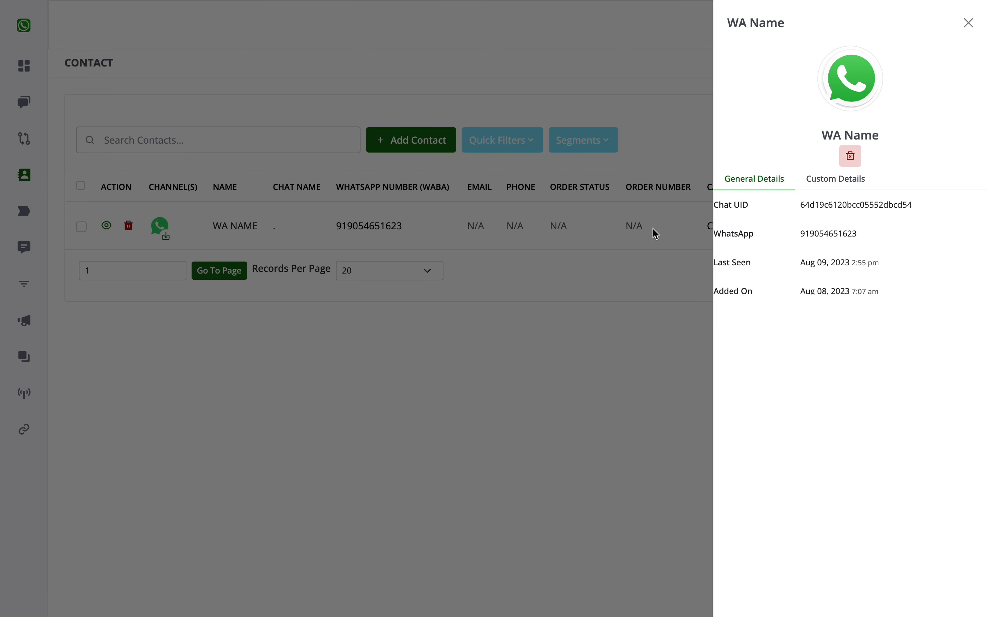
left_click(832, 182)
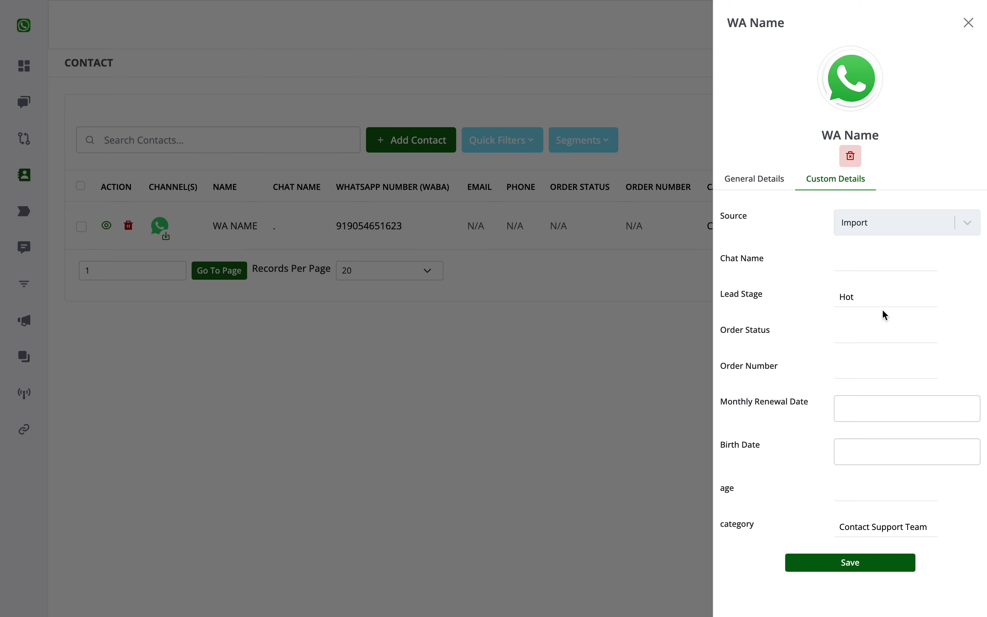
left_click(876, 300)
left_click_drag(857, 302, 837, 297)
left_click(870, 567)
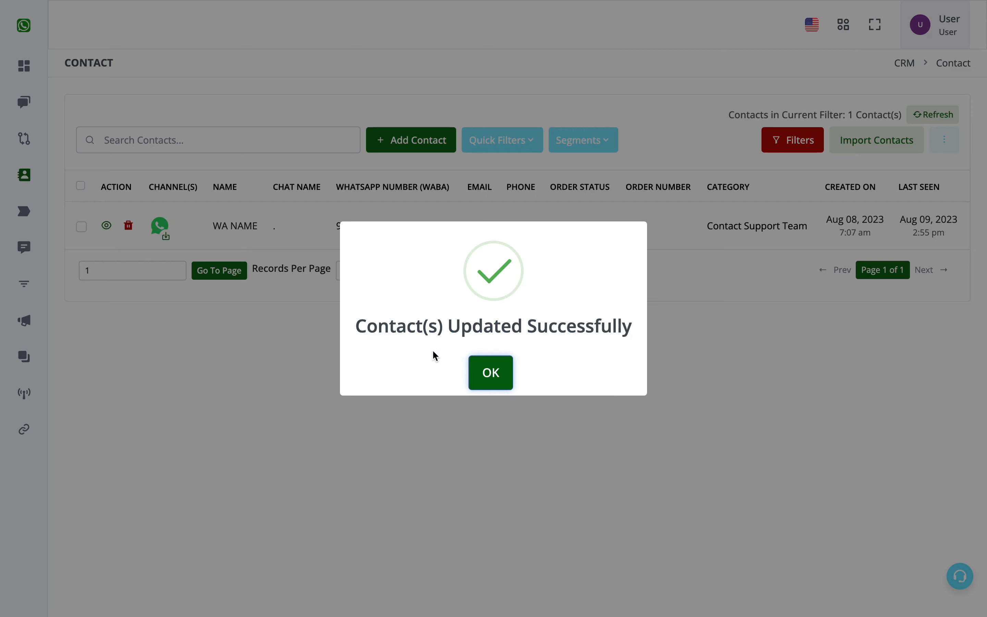
left_click(490, 367)
- Return to the drip 1 workflow, inspect the update section of the trigger's received data, and save the trigger
key("ctrl+Tab")
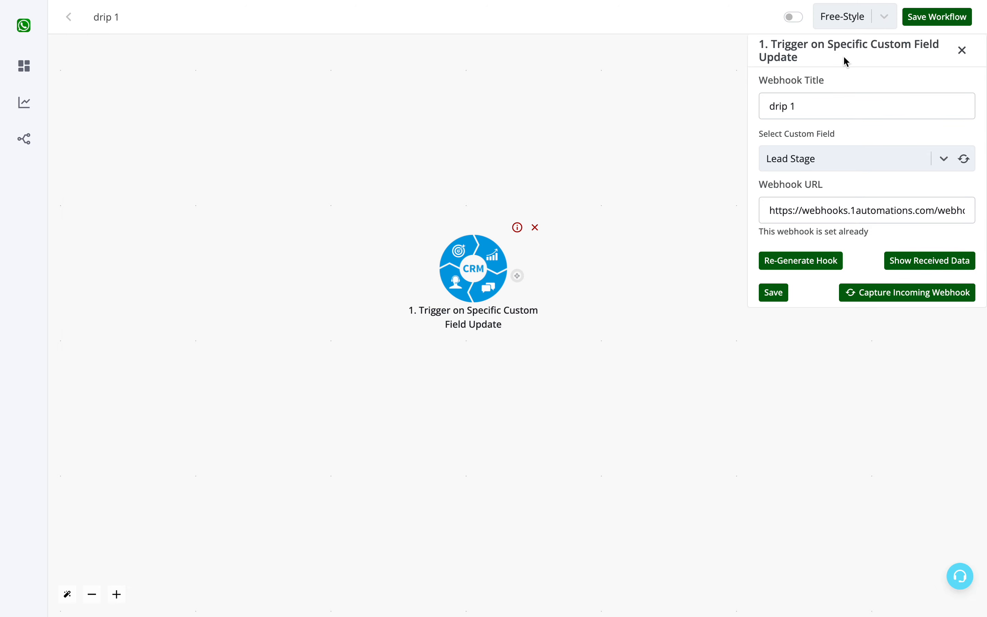
left_click(920, 263)
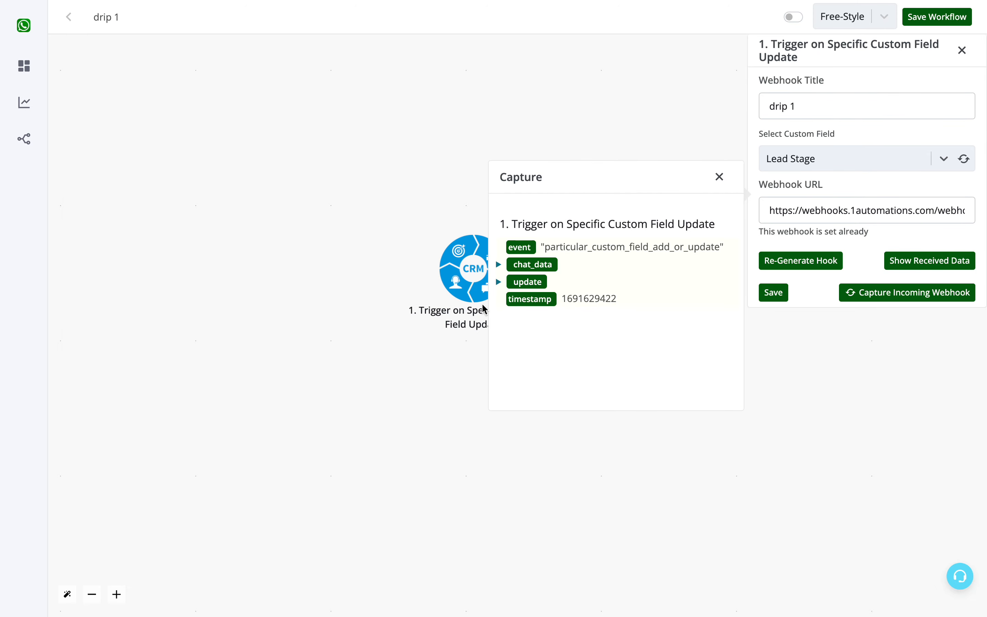
left_click(497, 285)
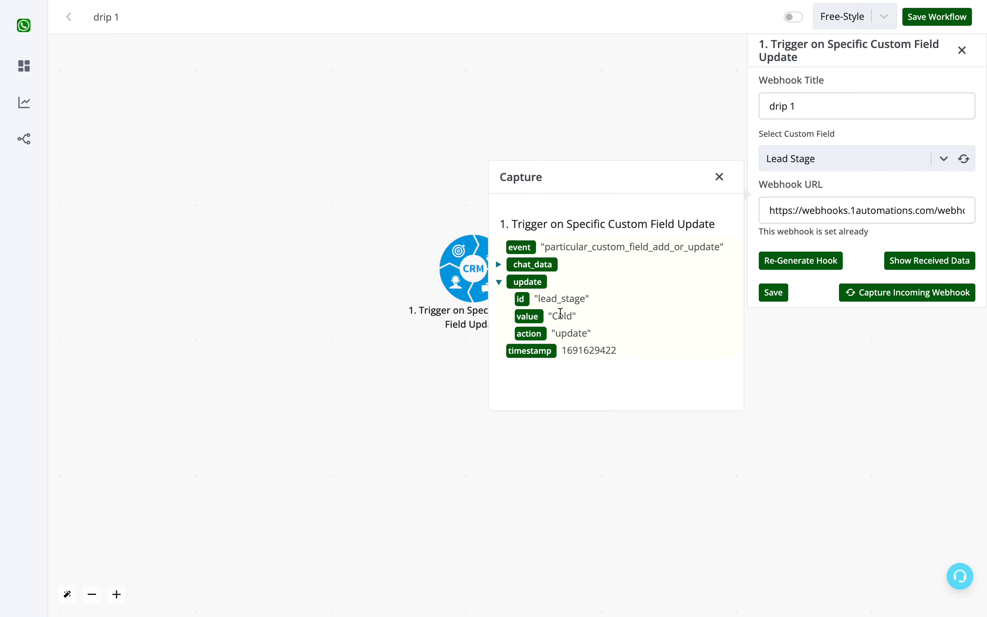
left_click(719, 177)
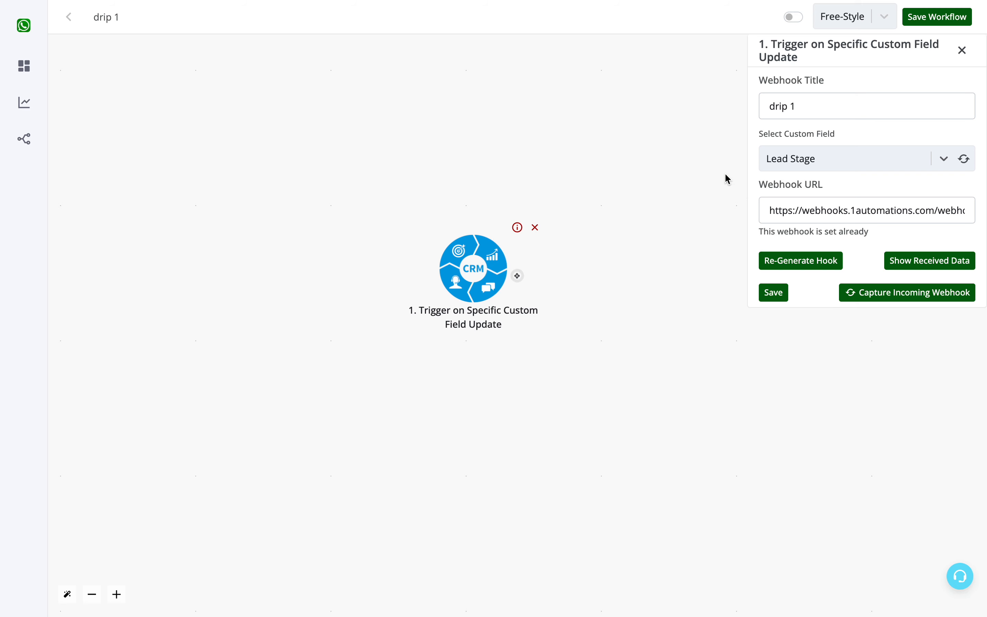
left_click(782, 294)
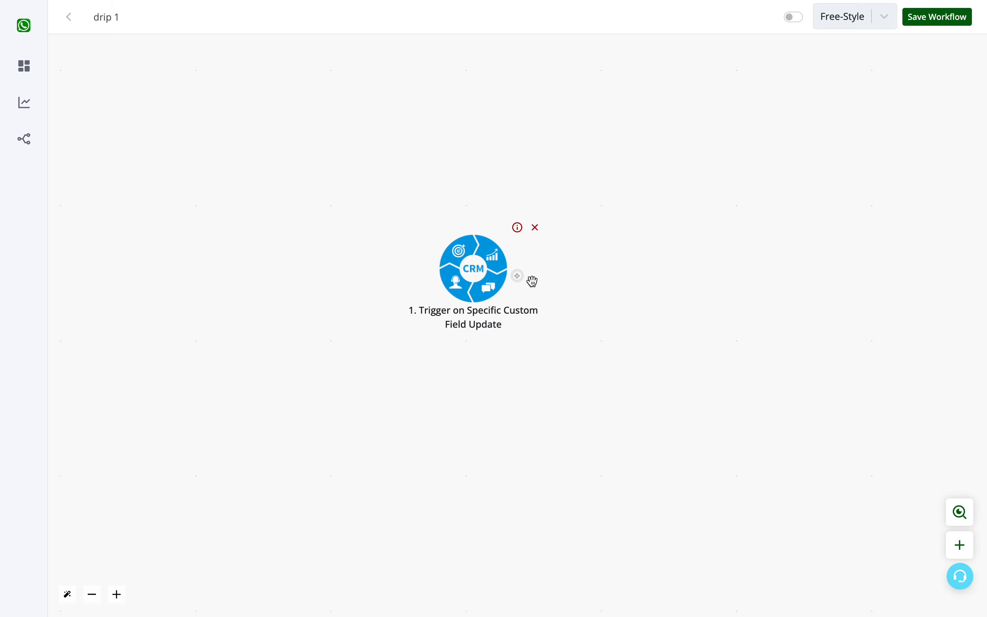
- Attach a new action placeholder to the CRM trigger and insert a Basic Router on their connection
left_click(518, 276)
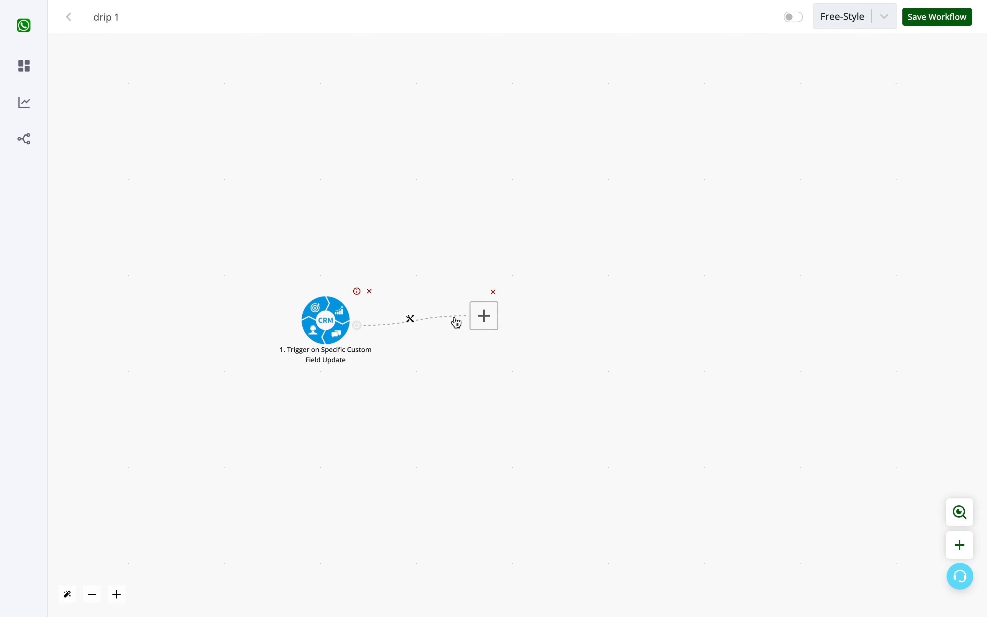
left_click_drag(456, 323, 571, 320)
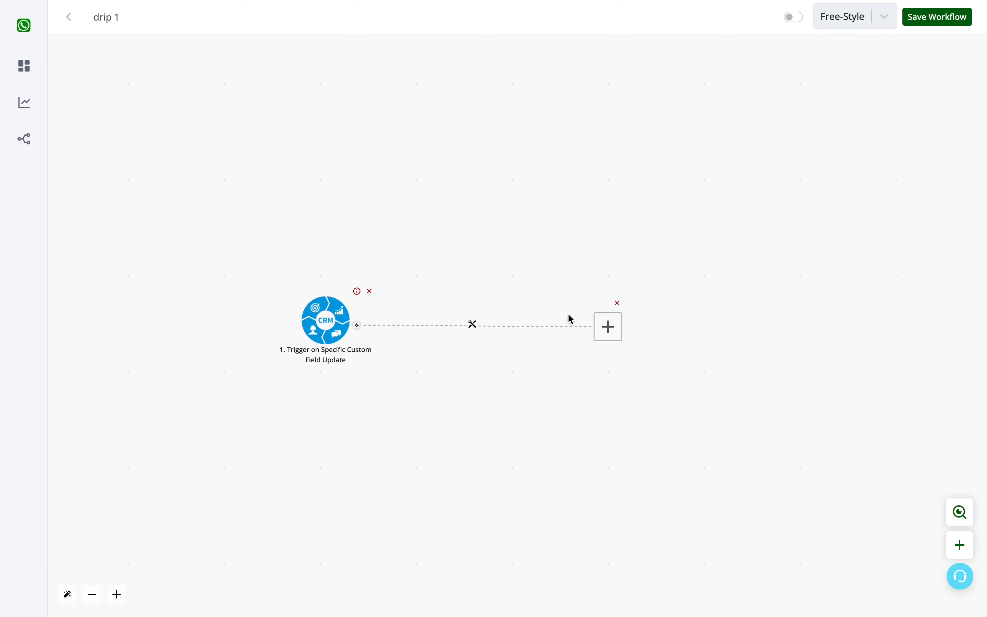
left_click(475, 327)
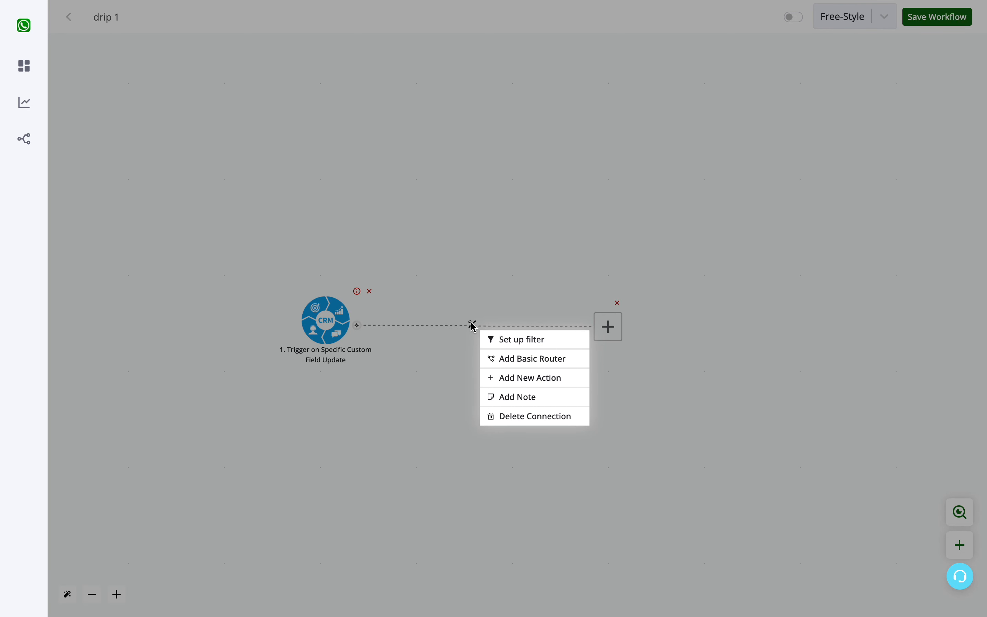
left_click(512, 362)
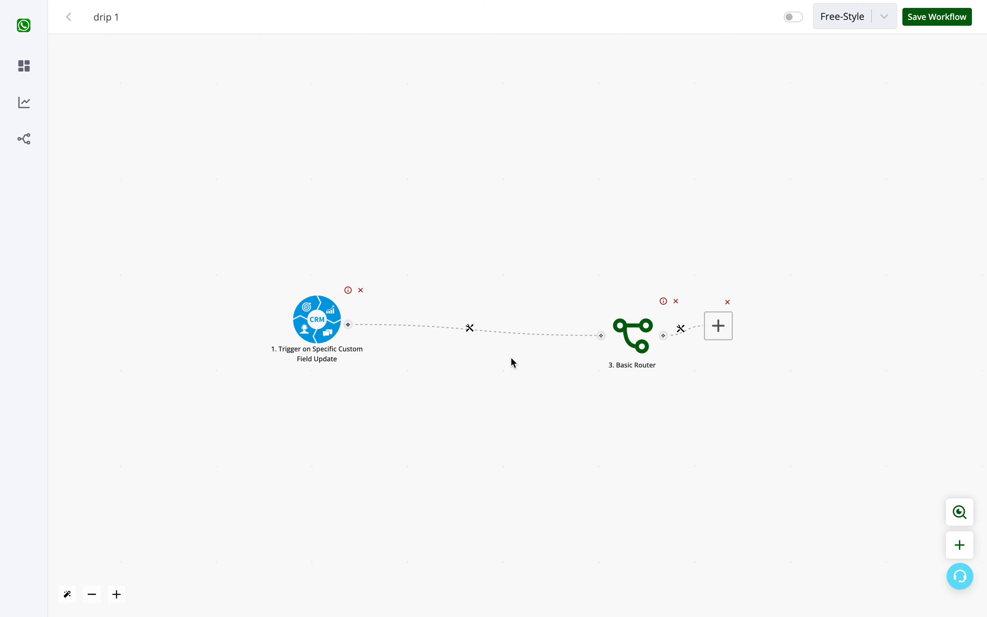
- Add a second branch to the Basic Router and spread the two action placeholders above and below it
left_click_drag(626, 335, 718, 241)
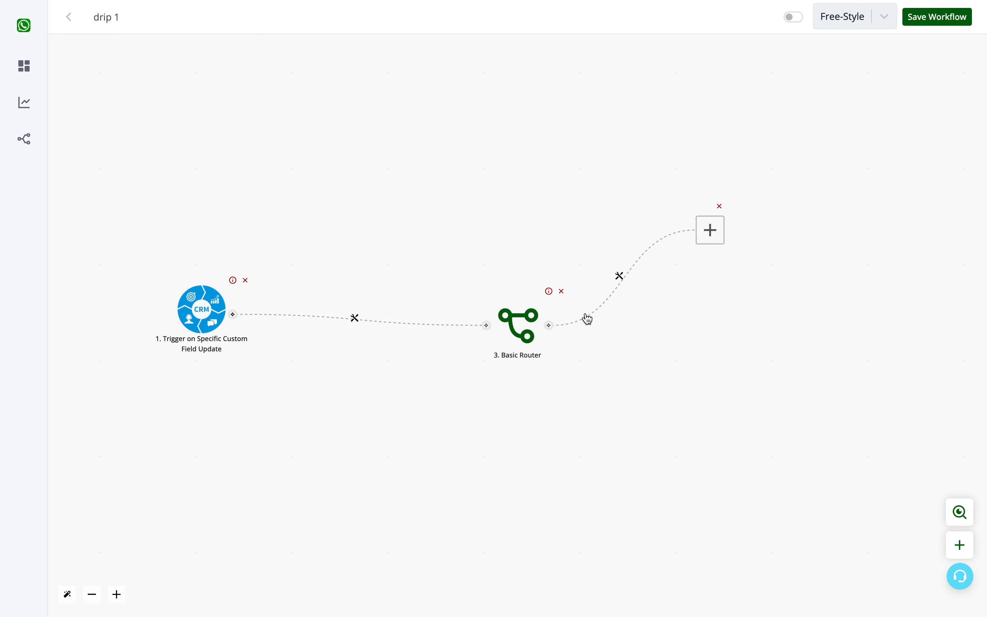
left_click_drag(549, 325, 673, 301)
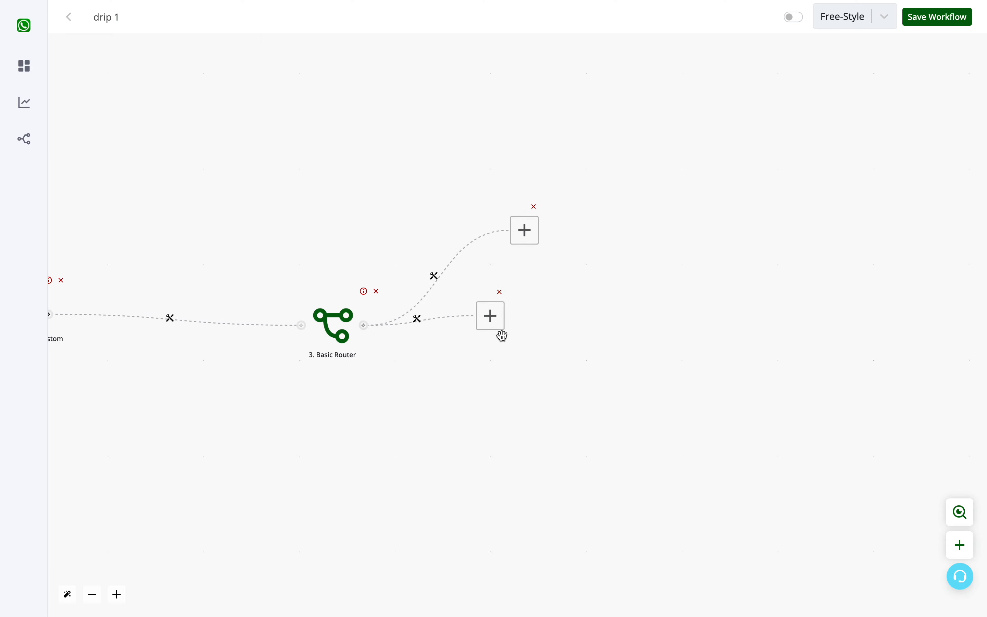
left_click_drag(500, 334, 519, 381)
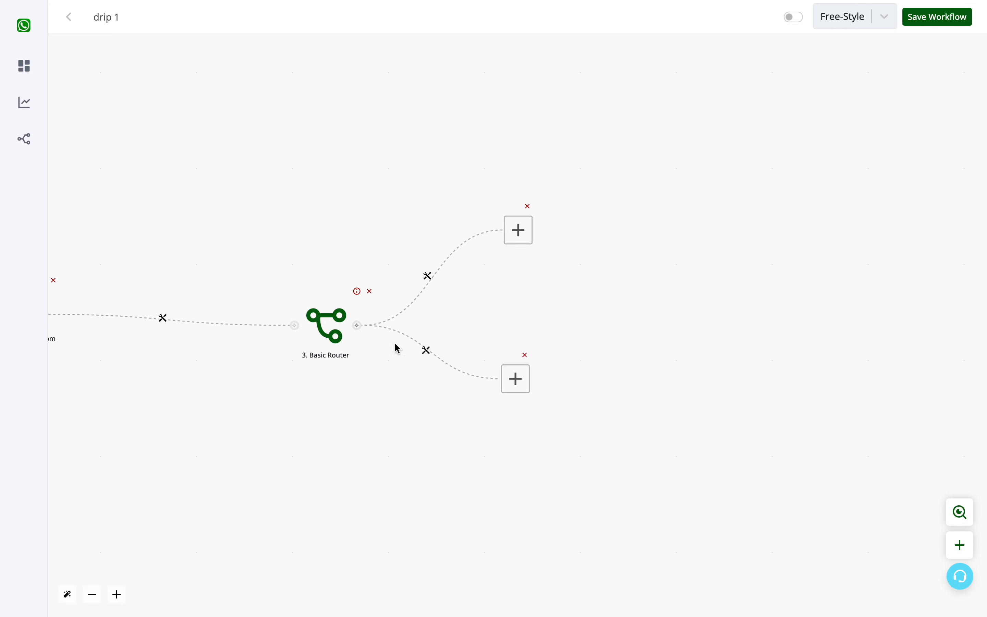
left_click_drag(336, 333, 316, 316)
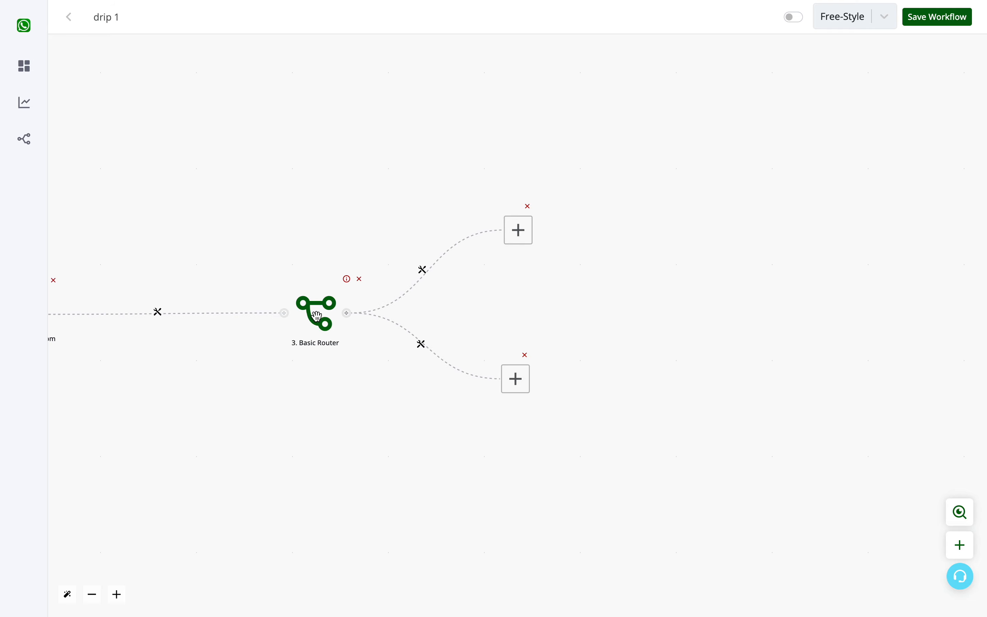
- Try adding two extra branches to the Basic Router, placed below the existing ones, and delete both extra placeholders
left_click(316, 316)
scroll(317, 317, "up", 1)
left_click_drag(465, 318, 482, 476)
left_click(335, 326)
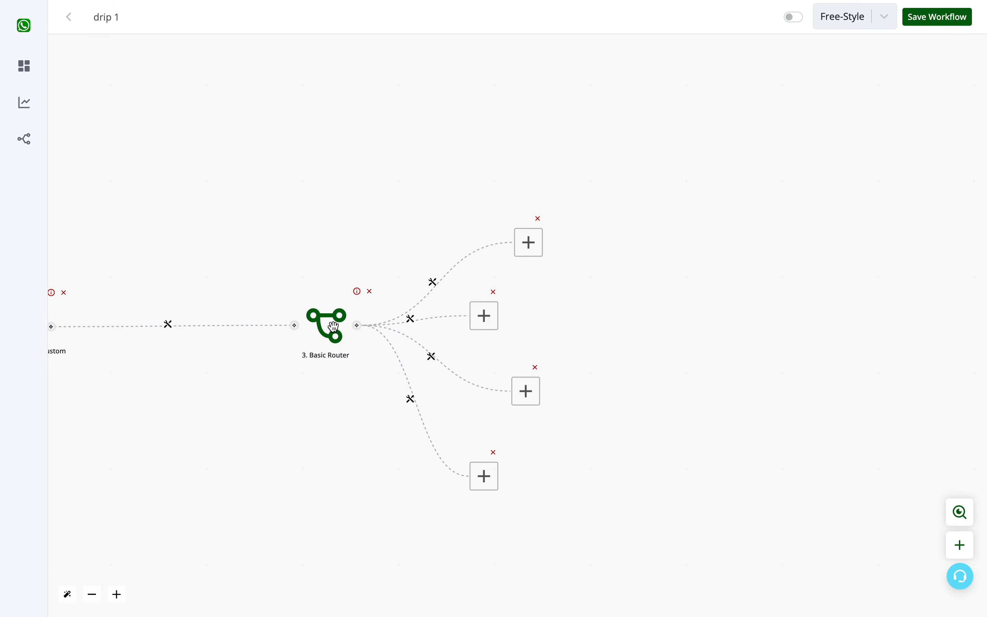
left_click_drag(469, 315, 476, 533)
left_click(487, 507)
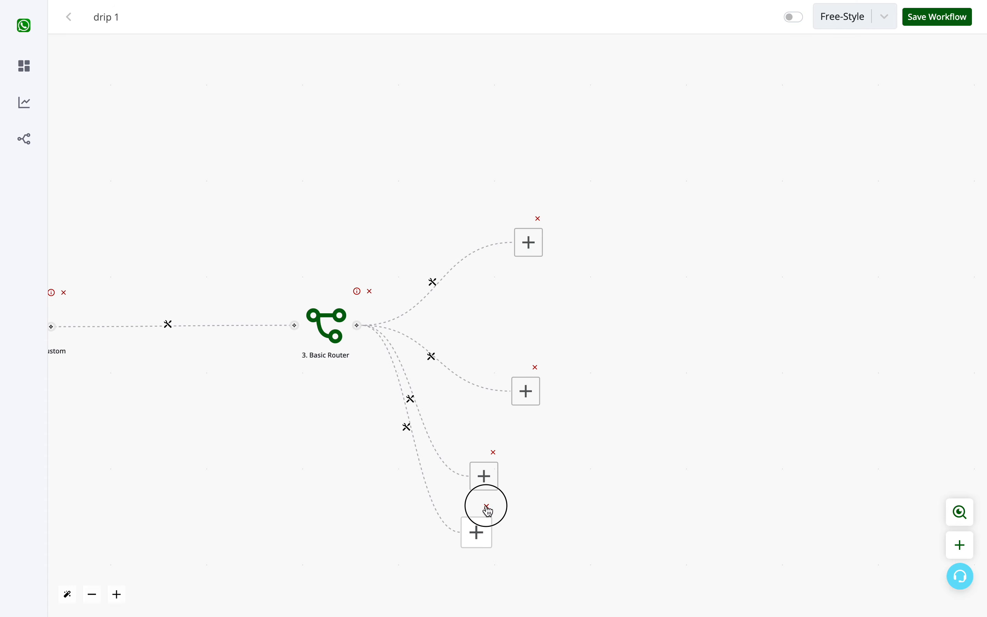
left_click(495, 451)
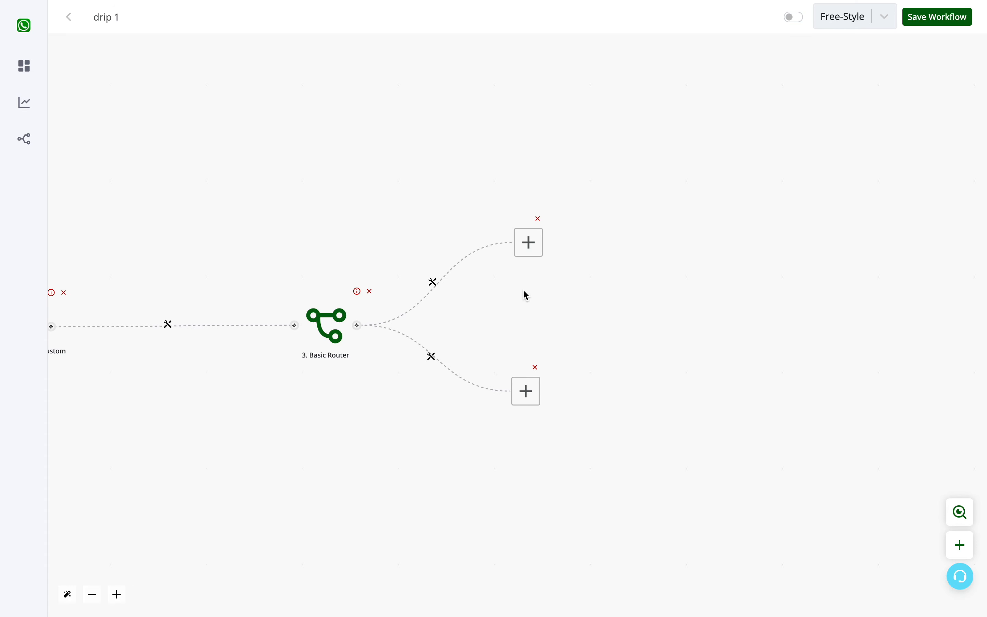
- Open the filter on the router's upper branch, label it "cold" and add its first condition
left_click(434, 283)
left_click(473, 299)
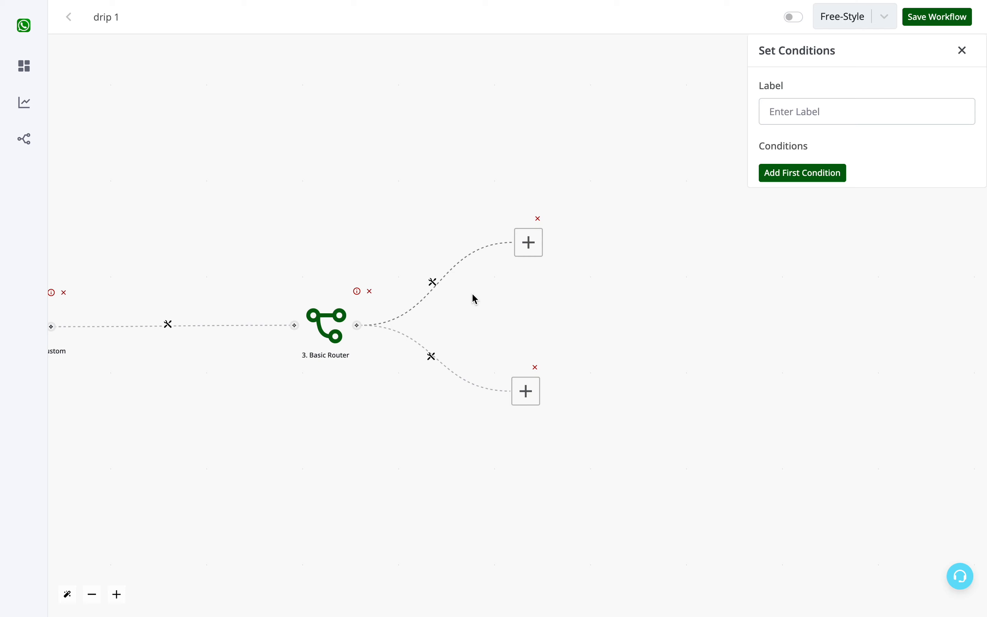
left_click(838, 101)
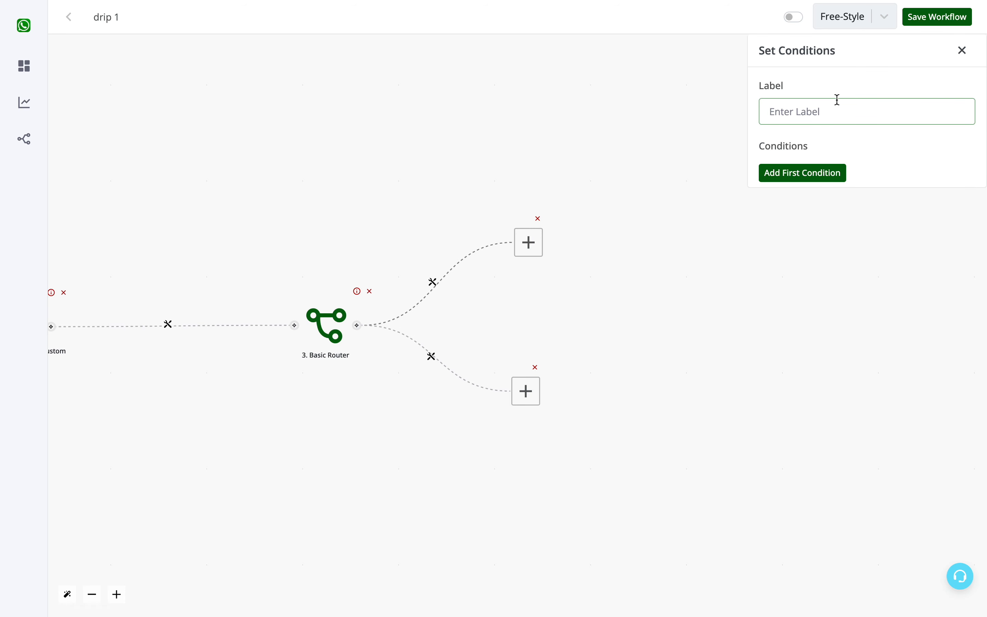
type("cold")
left_click(813, 174)
left_click(811, 177)
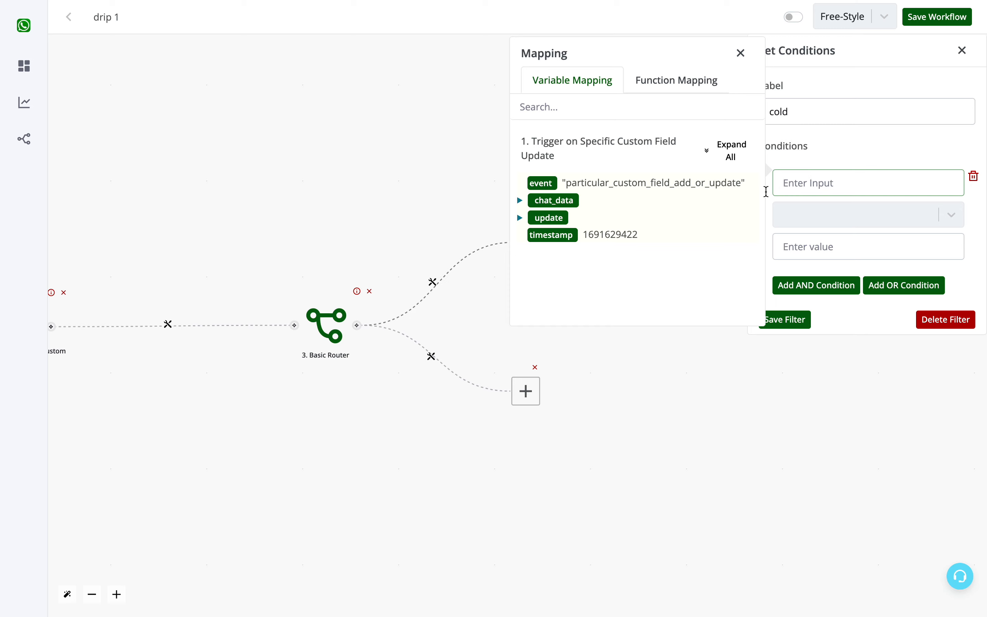
- Set the cold branch's condition to the trigger's update value {{1.update.value}} is "Cold" and save the filter
left_click(720, 153)
scroll(620, 248, "down", 10)
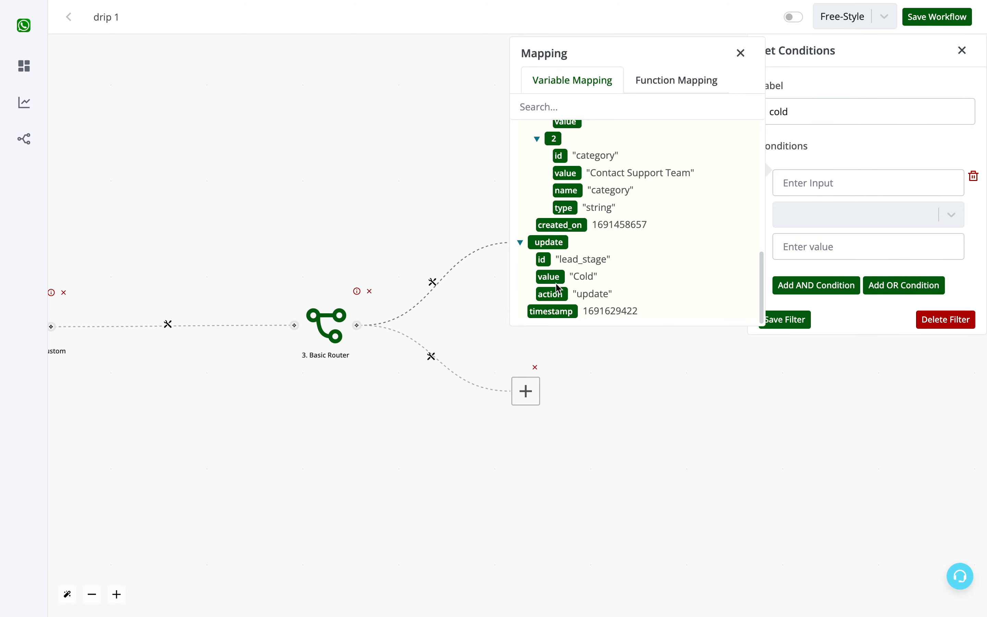
left_click(551, 281)
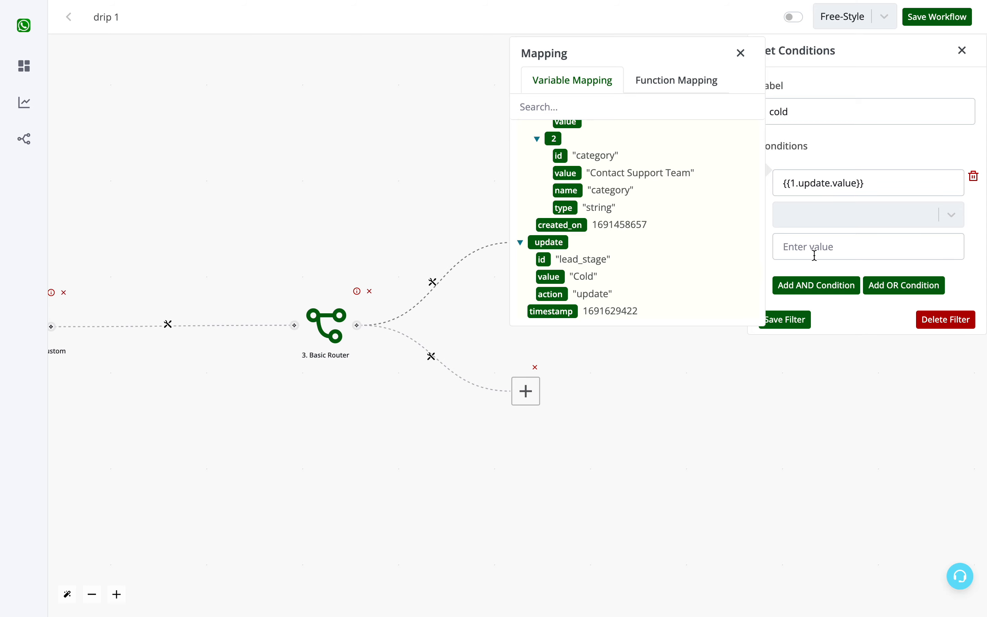
left_click(829, 215)
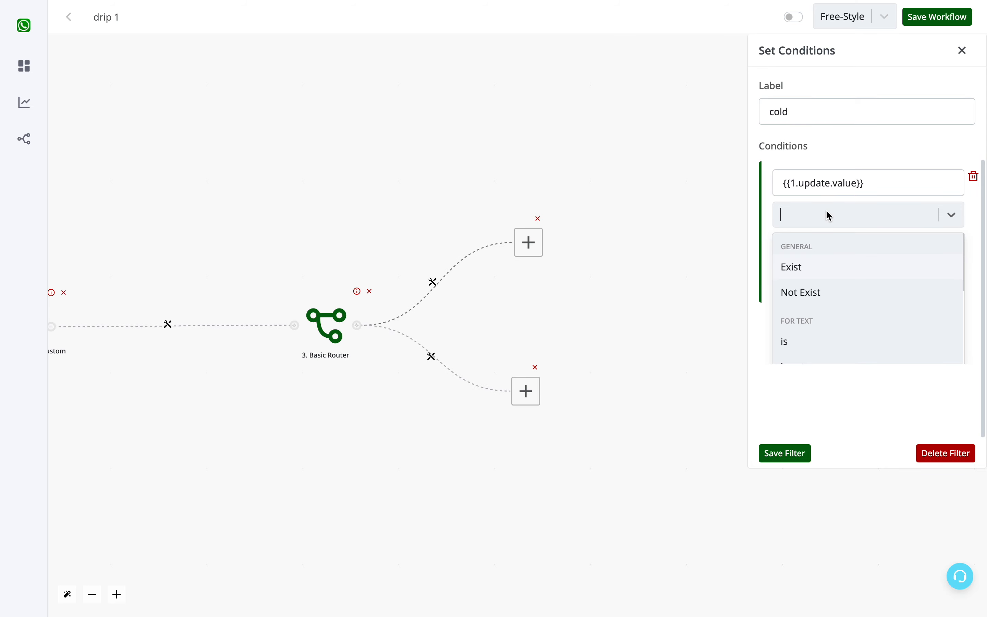
left_click(798, 345)
left_click_drag(868, 183, 769, 191)
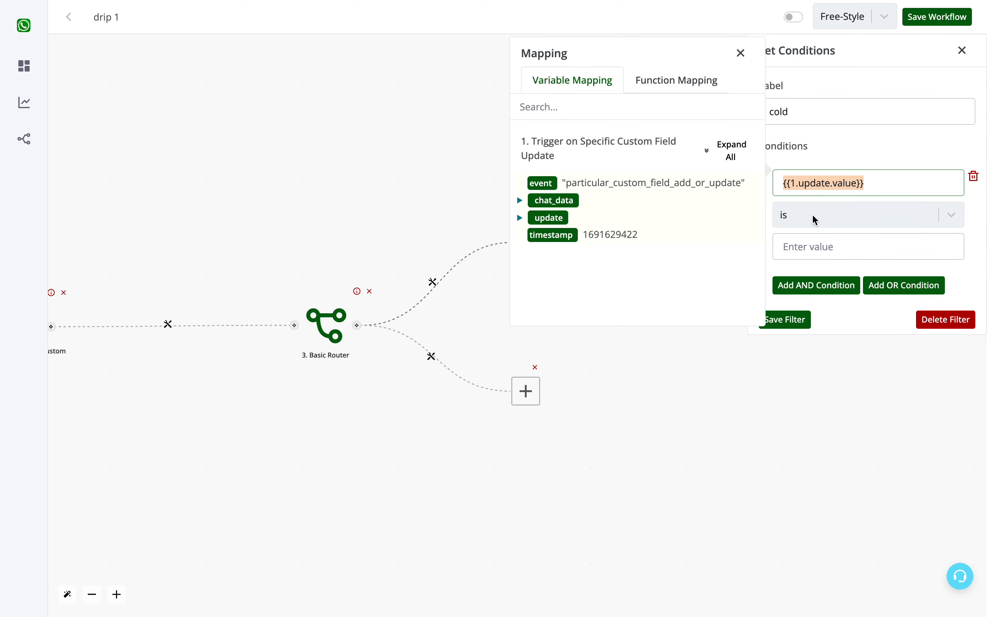
left_click(819, 244)
type("Cold")
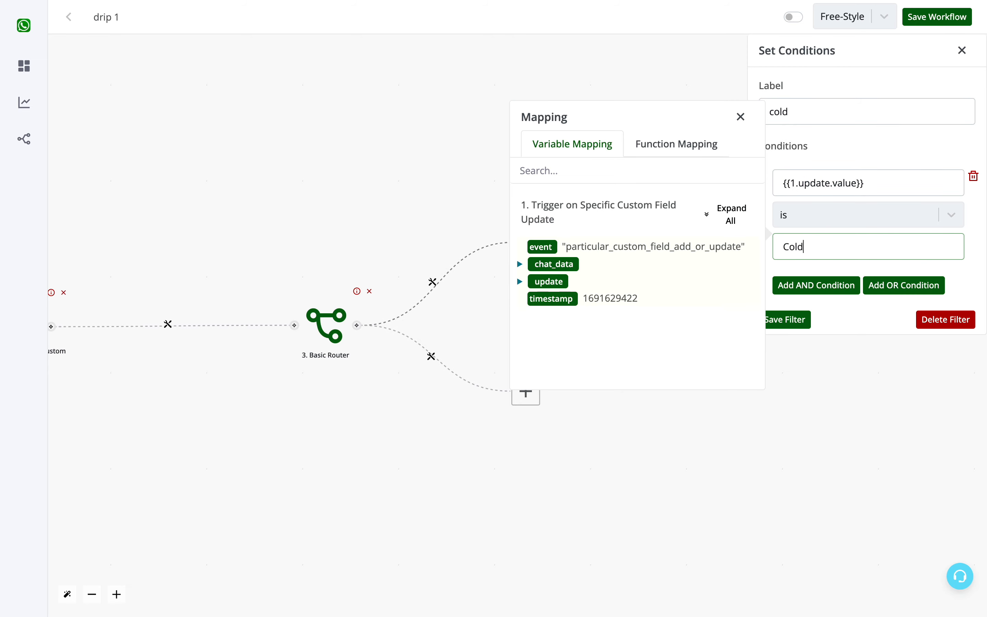
left_click(783, 322)
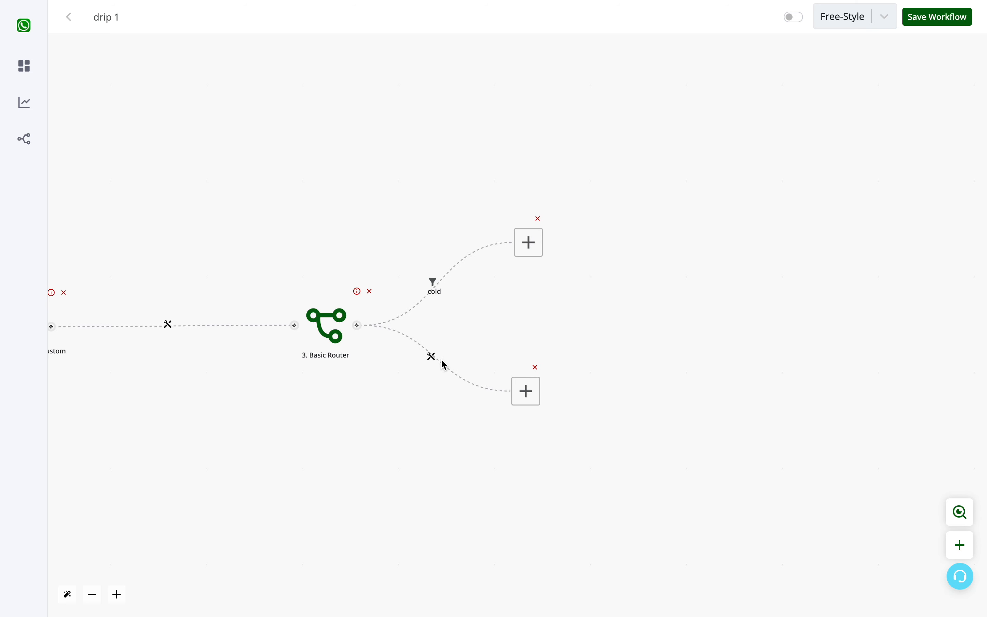
- Open the filter on the router's lower branch, label it "Hot" and add its first condition
left_click(432, 358)
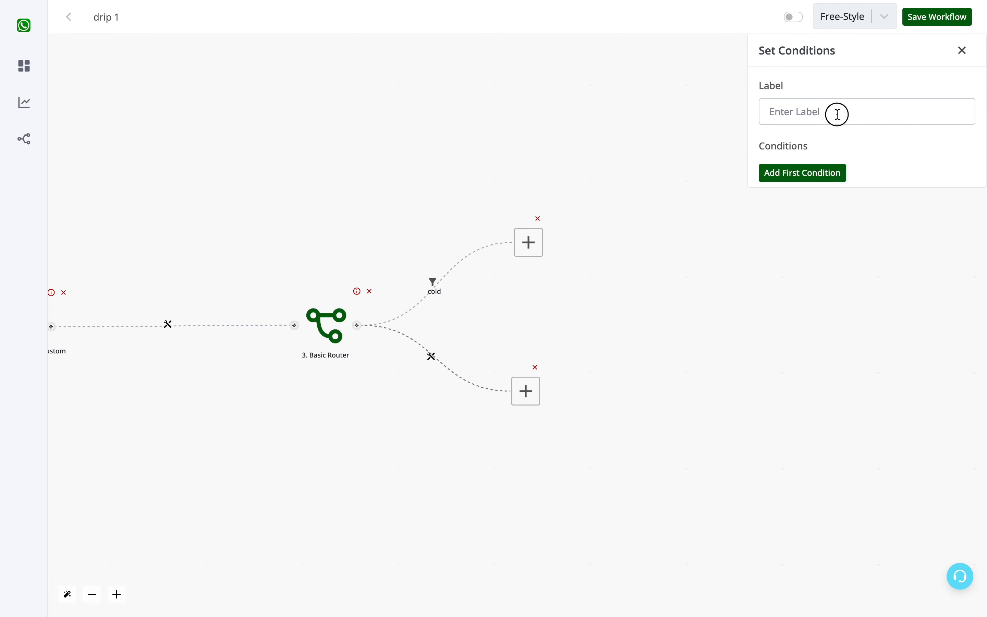
left_click(838, 115)
type("Hot")
left_click(828, 173)
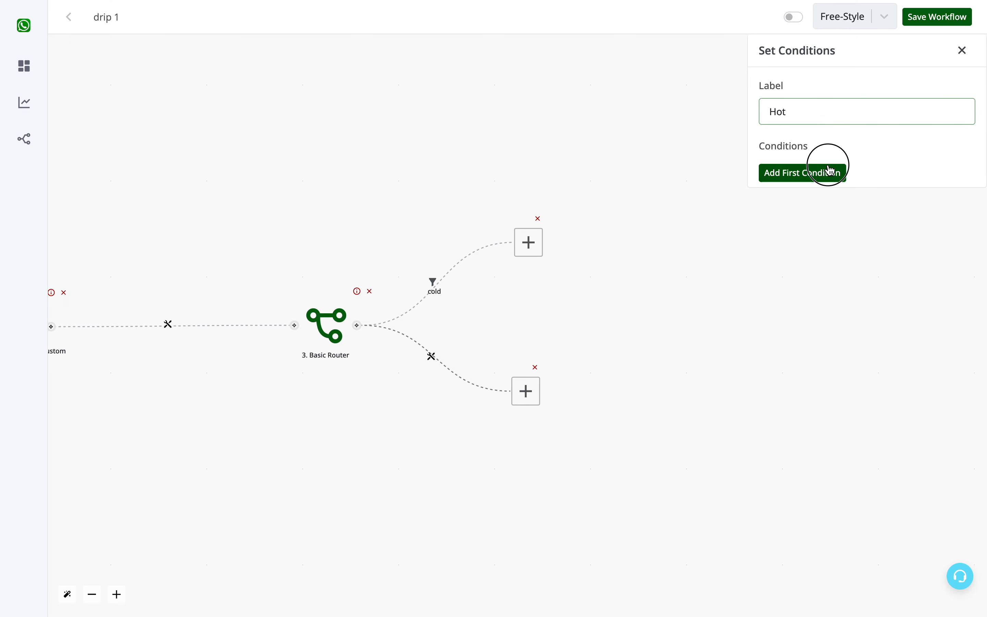
left_click(828, 180)
- Set the Hot branch's condition to the trigger's update value {{1.update.value}} is "Hot" and save the filter
left_click(730, 153)
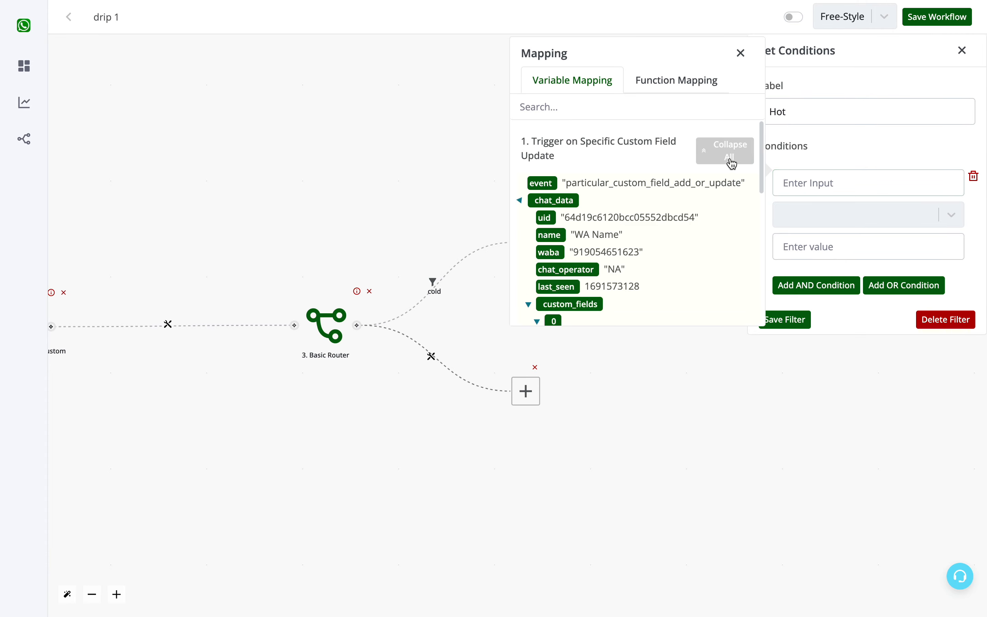
scroll(640, 243, "down", 6)
left_click(550, 278)
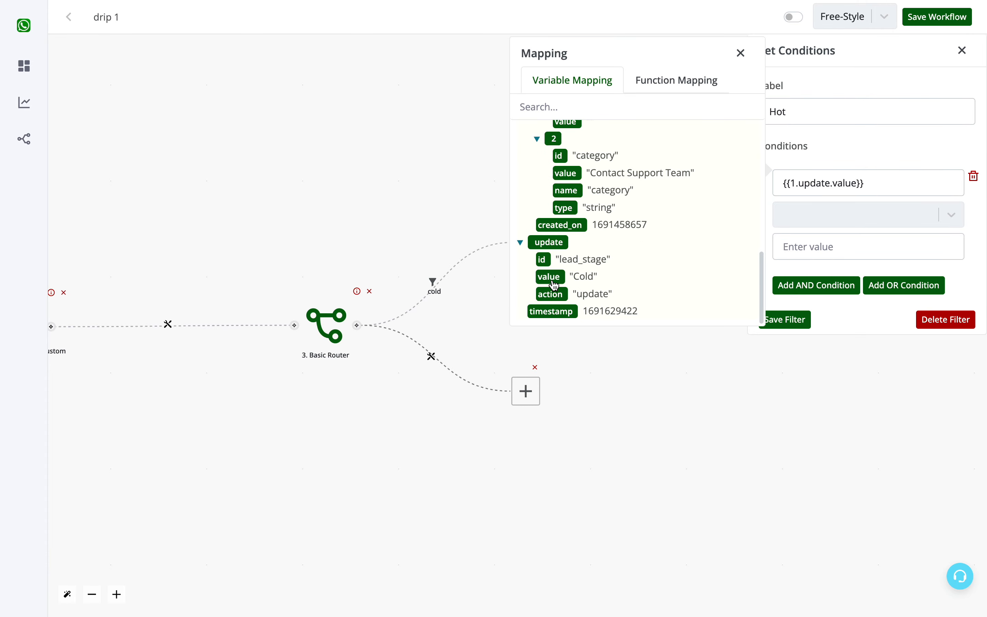
left_click(812, 214)
left_click(807, 347)
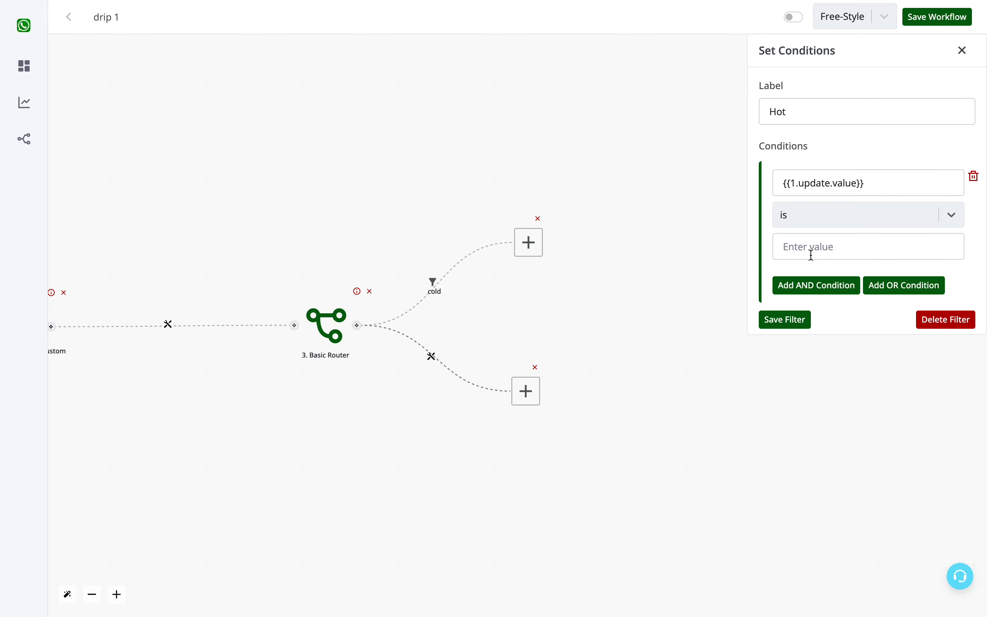
left_click(808, 249)
type("Hot")
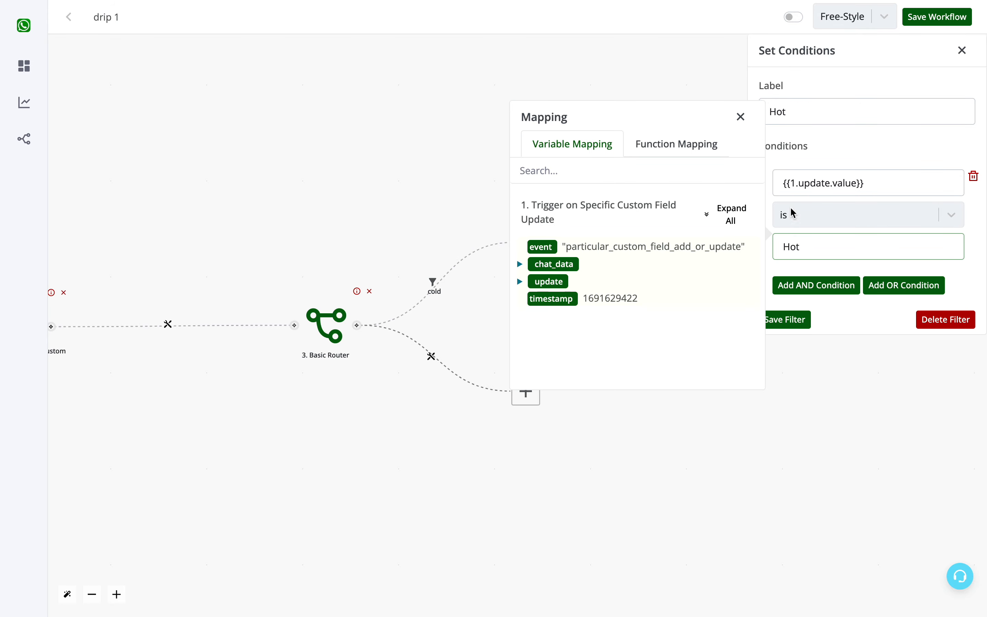
left_click(739, 219)
scroll(666, 320, "down", 10)
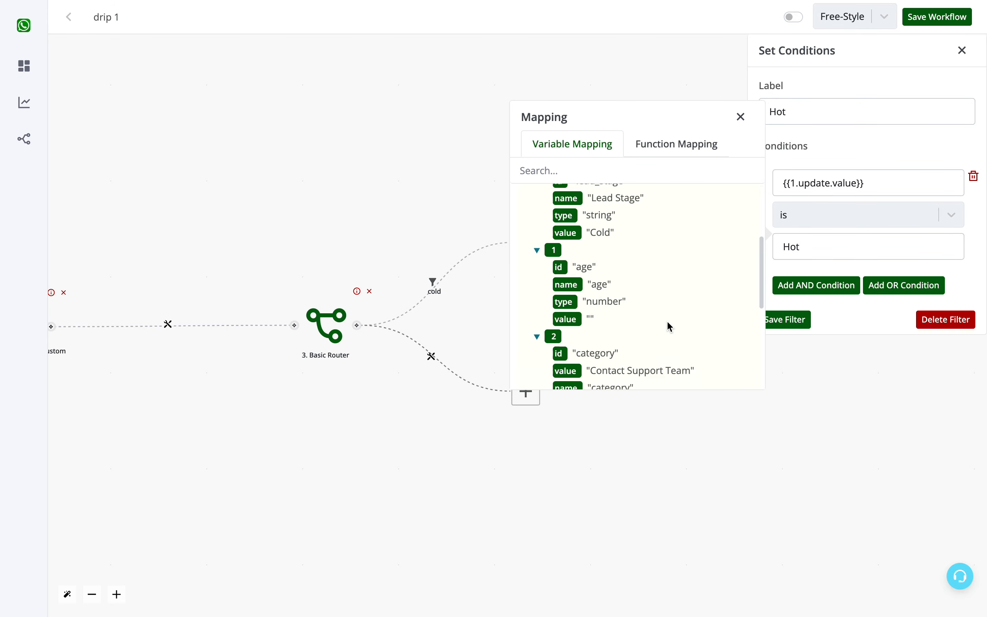
left_click(740, 118)
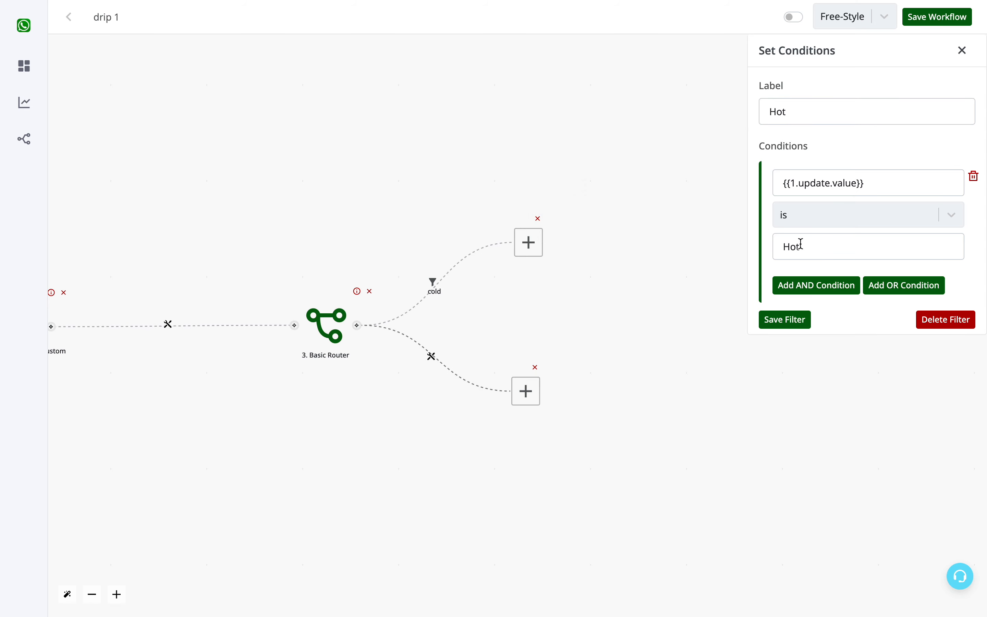
left_click(797, 320)
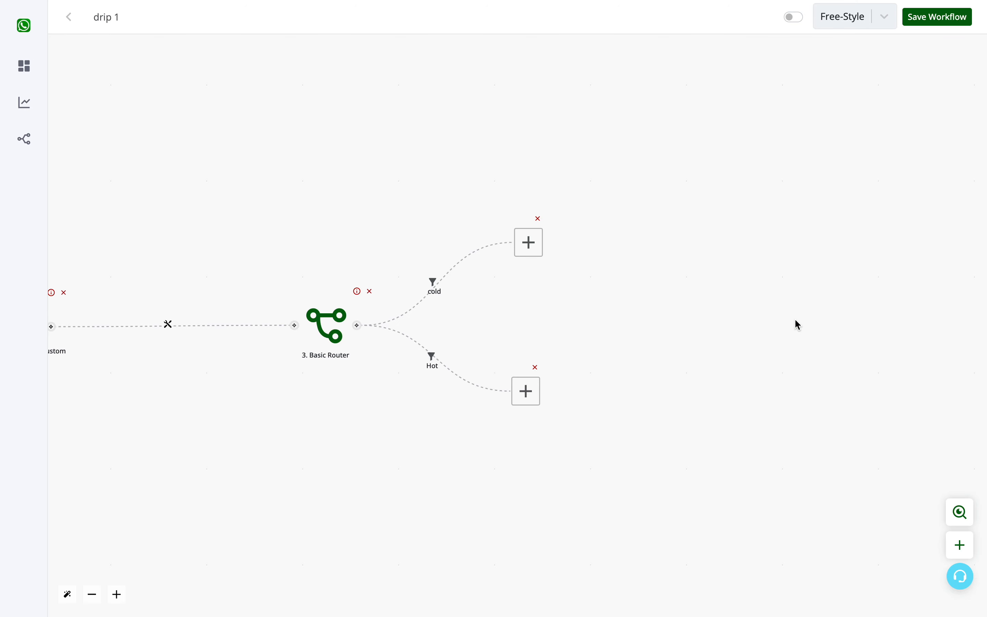
- Move the action placeholders of the cold and Hot branches slightly farther apart and away from the Basic Router
left_click(523, 404)
left_click_drag(521, 404, 526, 407)
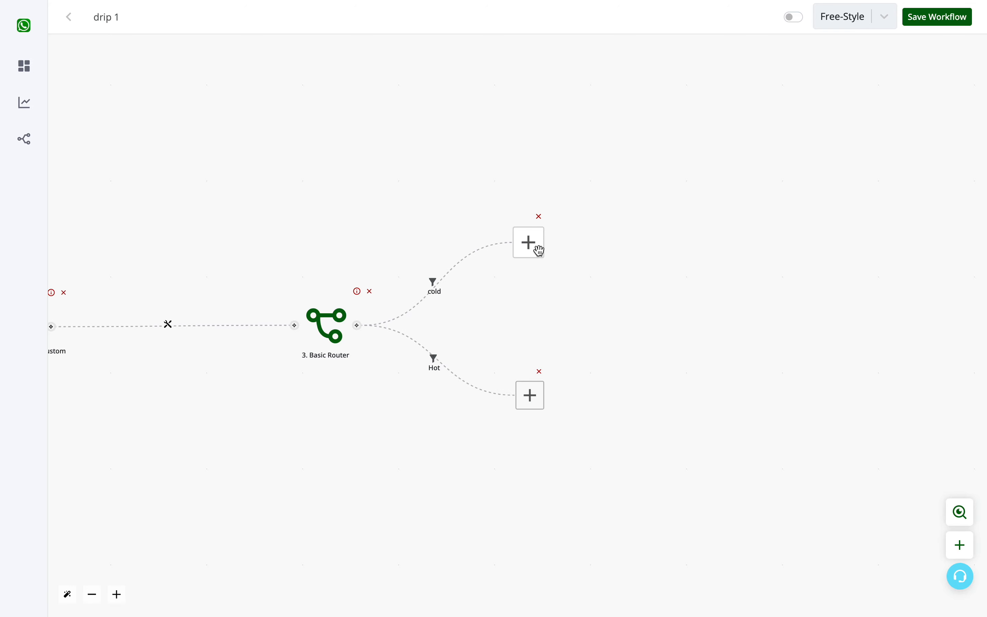
left_click_drag(522, 315, 794, 306)
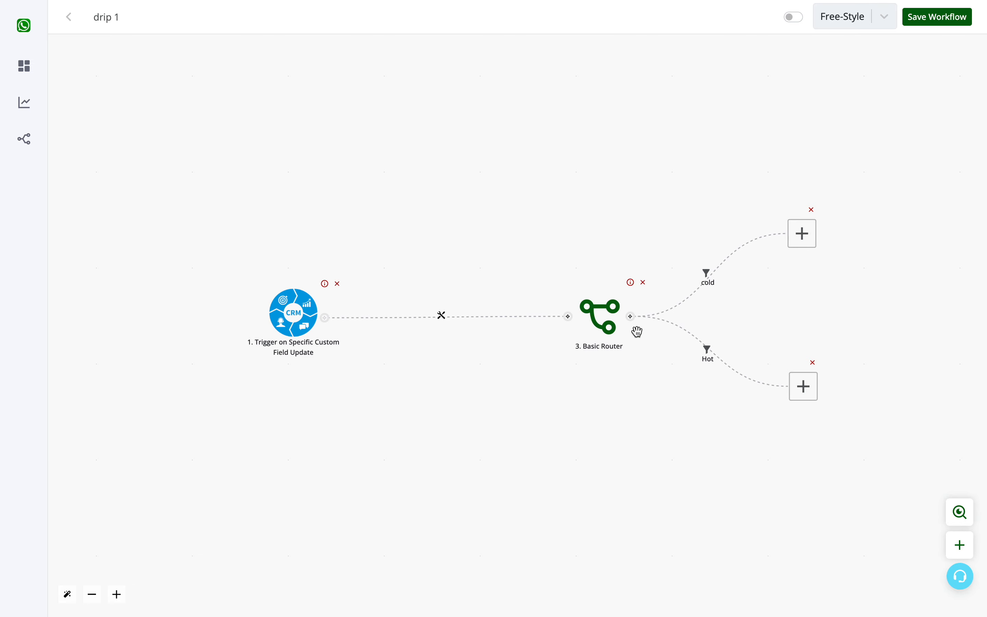
left_click_drag(801, 233, 806, 214)
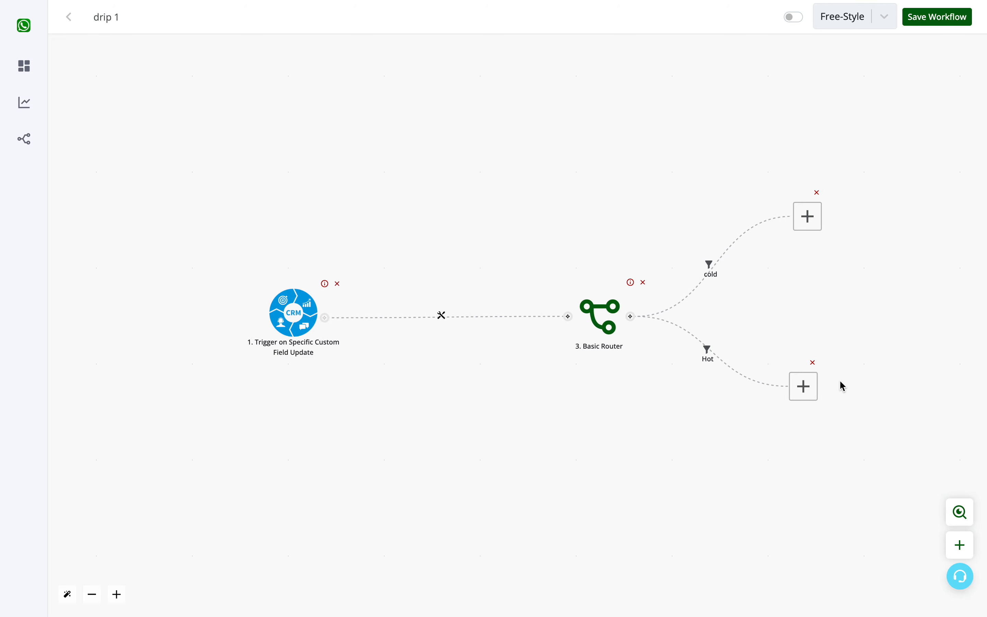
left_click_drag(804, 387, 819, 386)
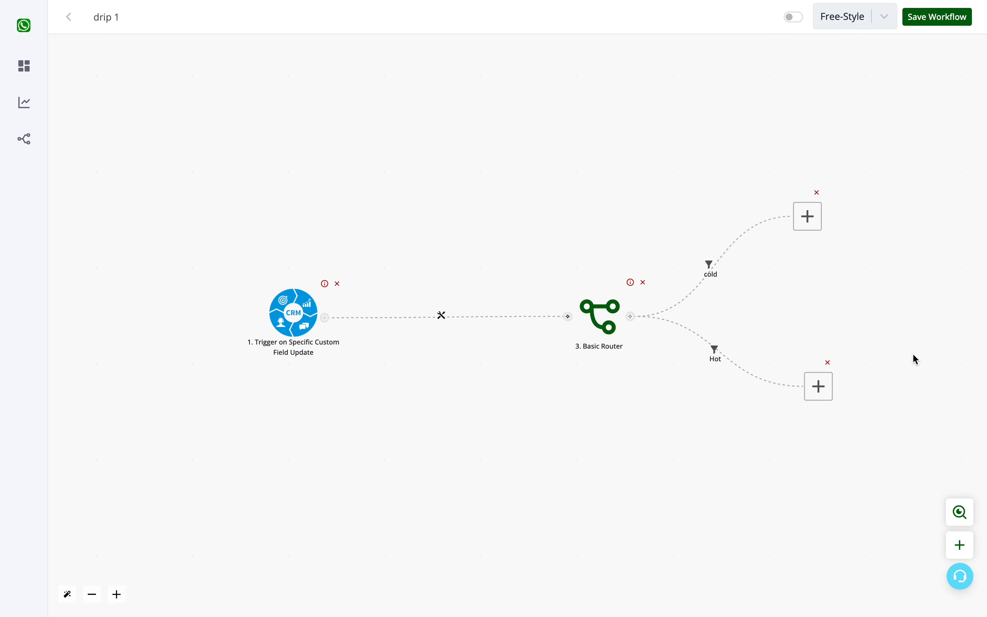
- Set the cold branch's placeholder to the CRM action Send Template Message
left_click_drag(914, 359, 583, 370)
left_click(507, 229)
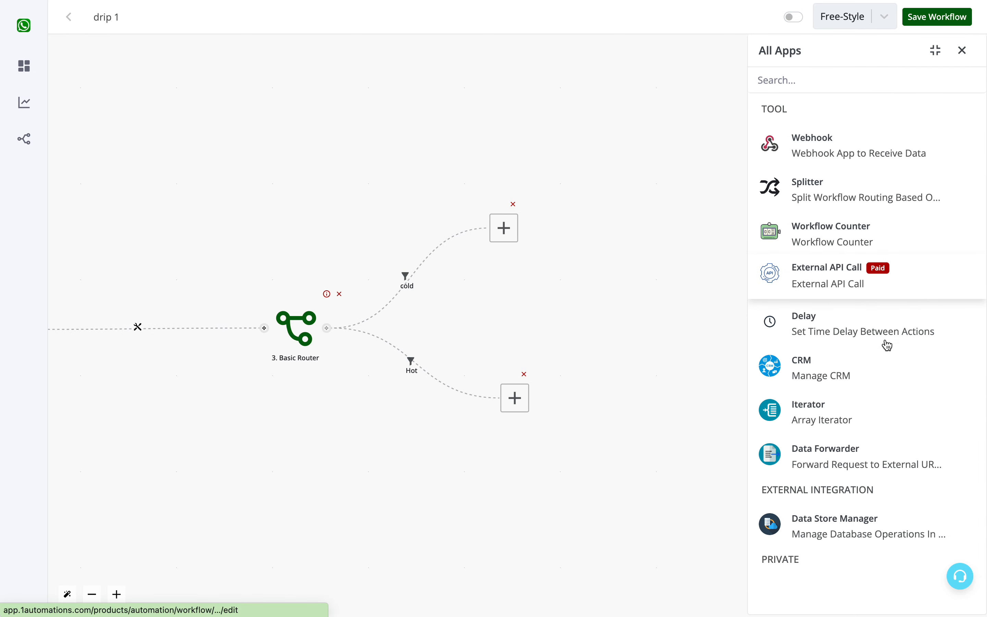
left_click(810, 368)
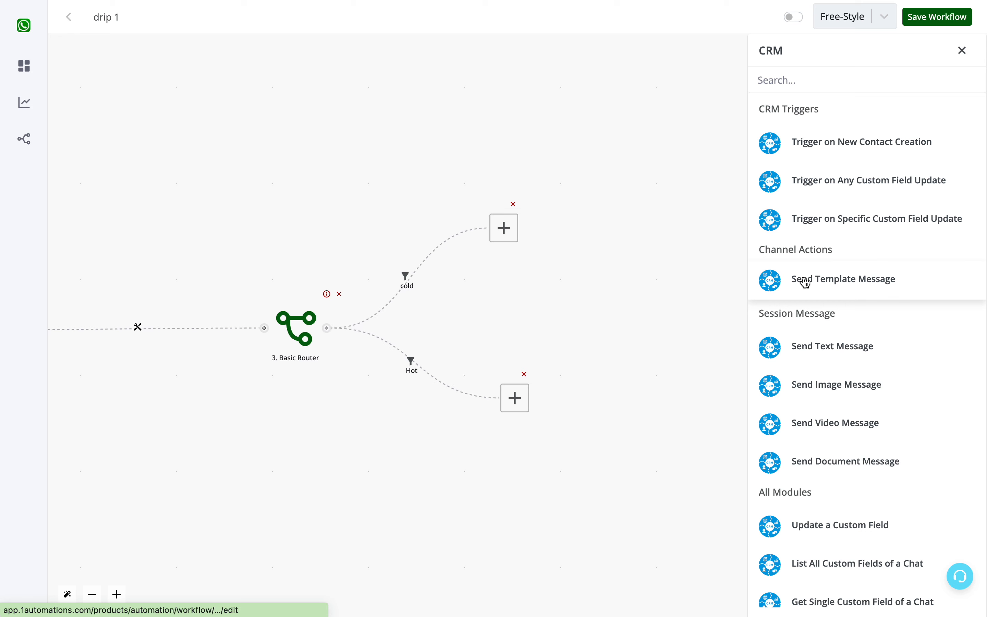
left_click(790, 278)
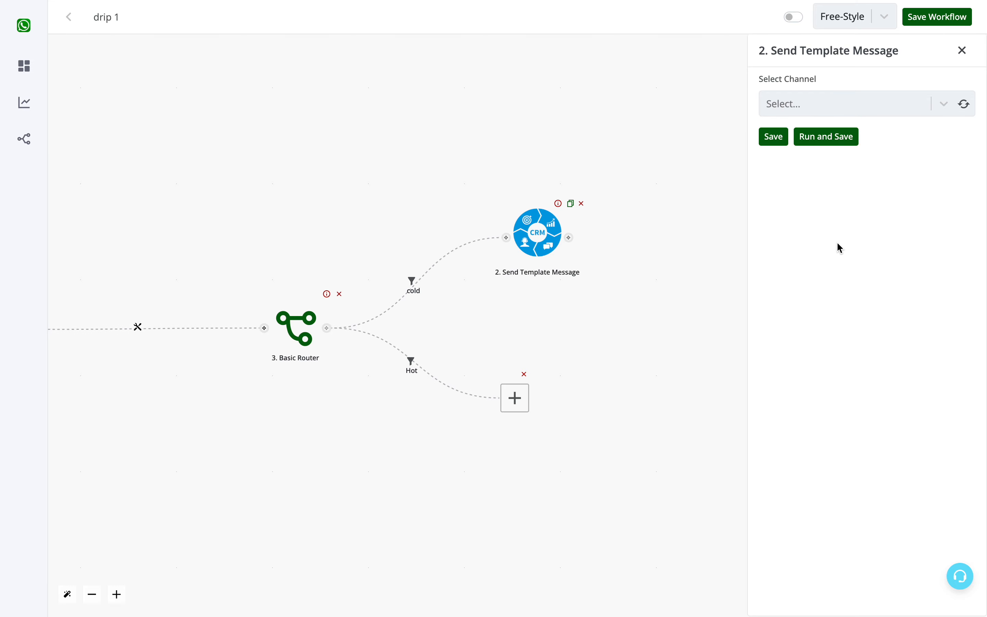
- Refresh the channel options of the Send Template Message action and select Channel #1
scroll(533, 324, "right", 4)
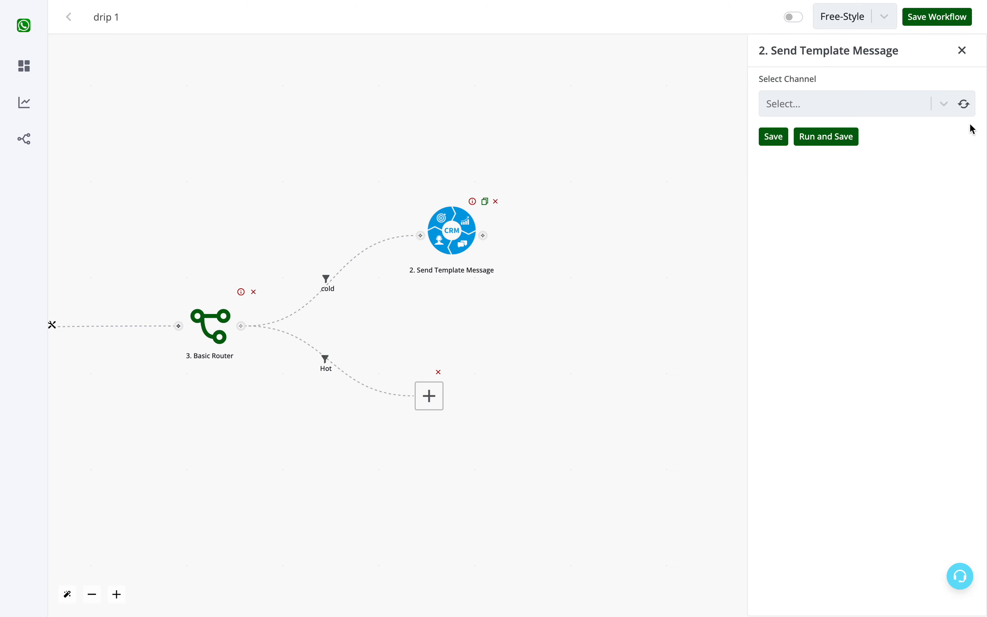
left_click(919, 105)
left_click(893, 105)
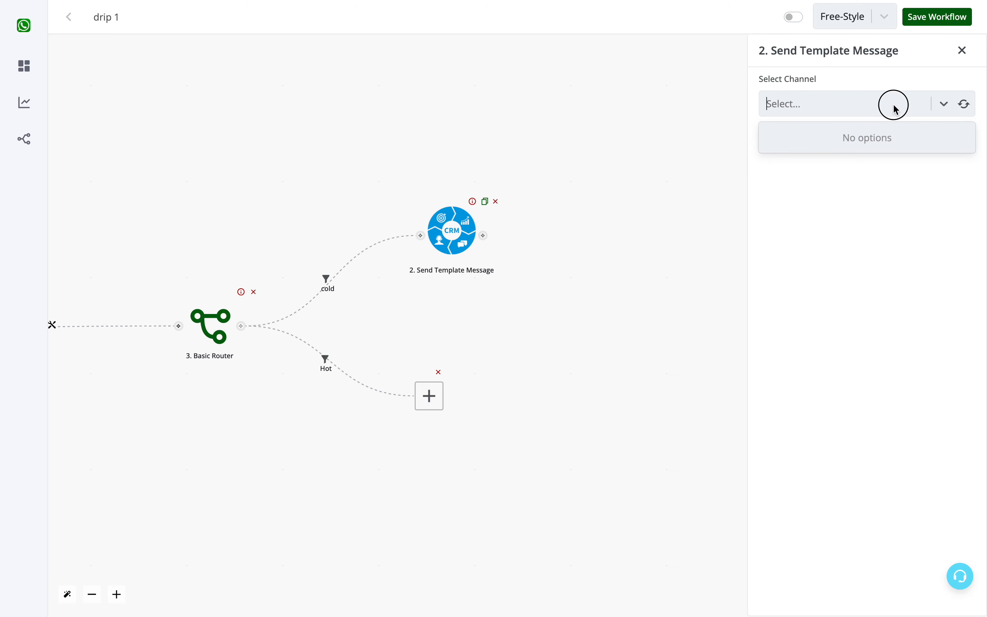
left_click(968, 107)
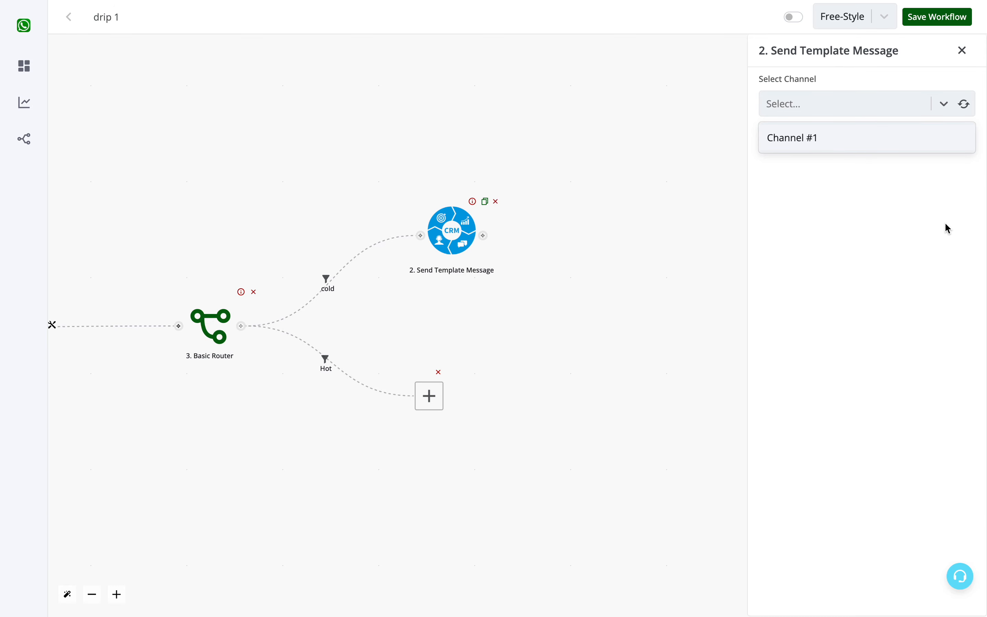
left_click(824, 138)
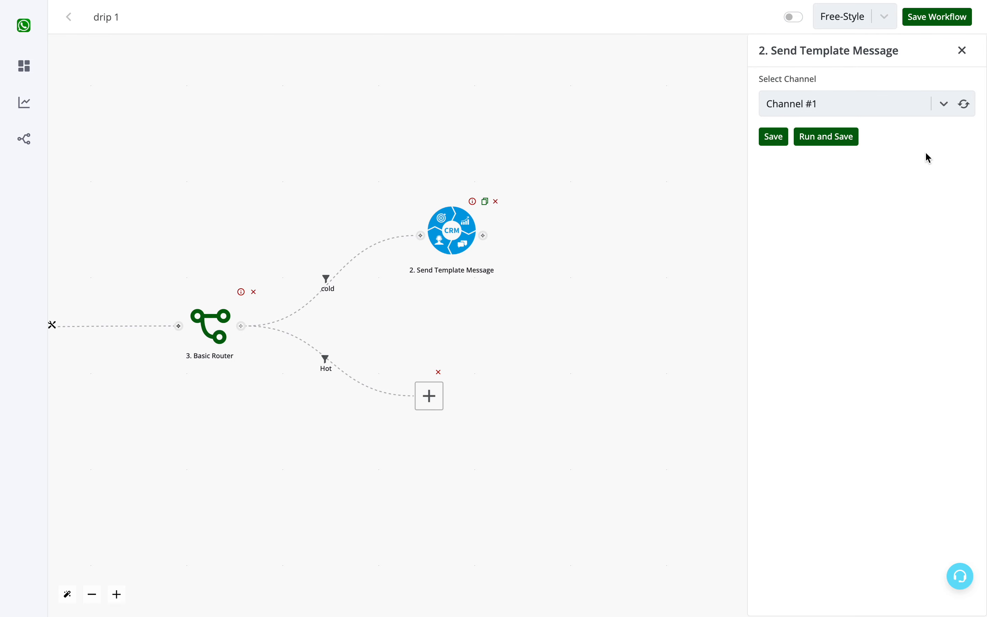
- Refresh the template options of the cold branch's Send Template Message action and select test_alert_3 en
left_click(938, 156)
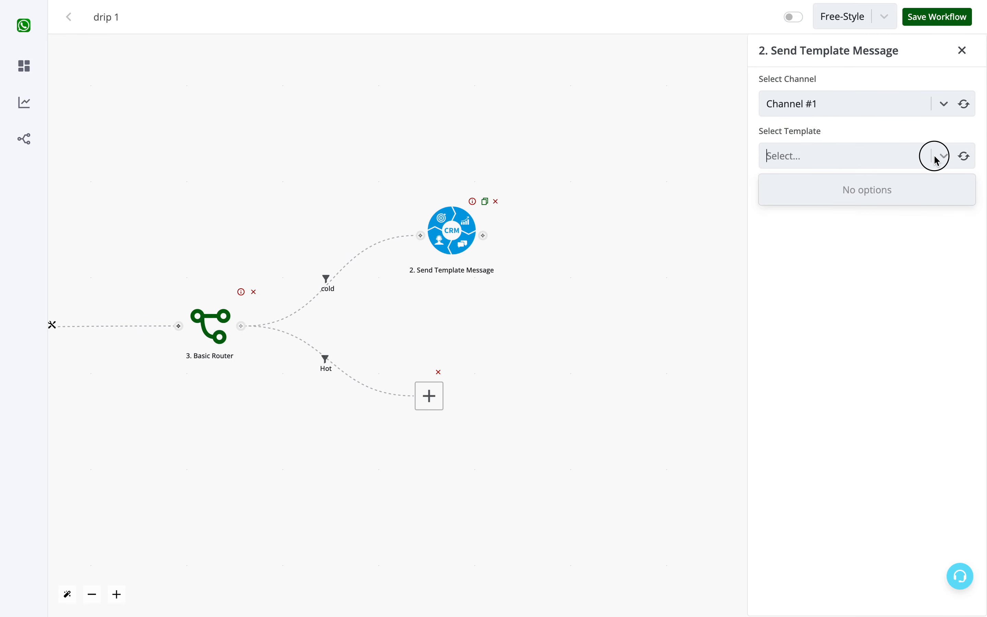
left_click(965, 157)
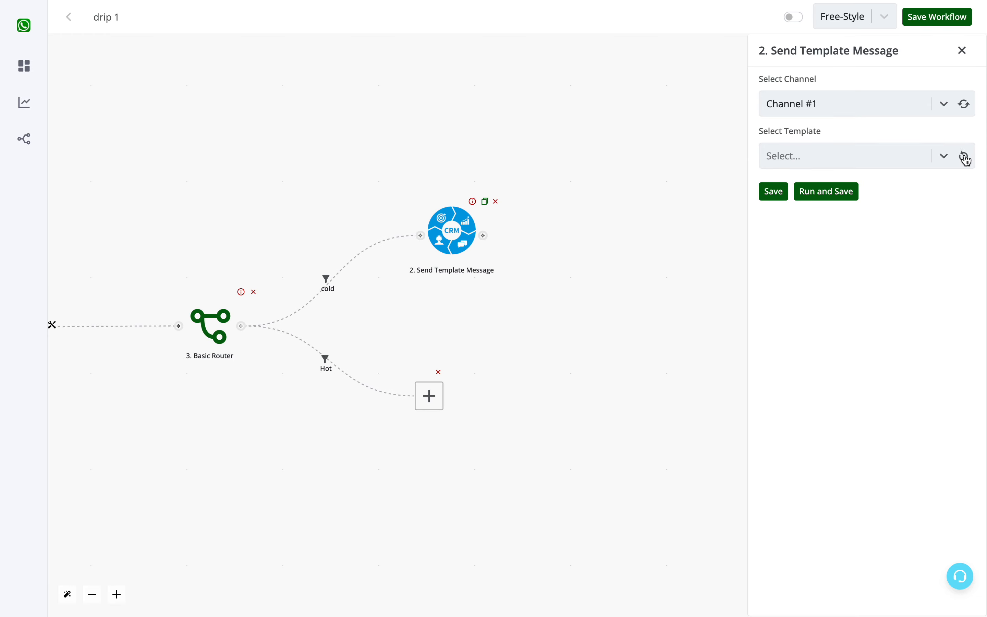
left_click(892, 165)
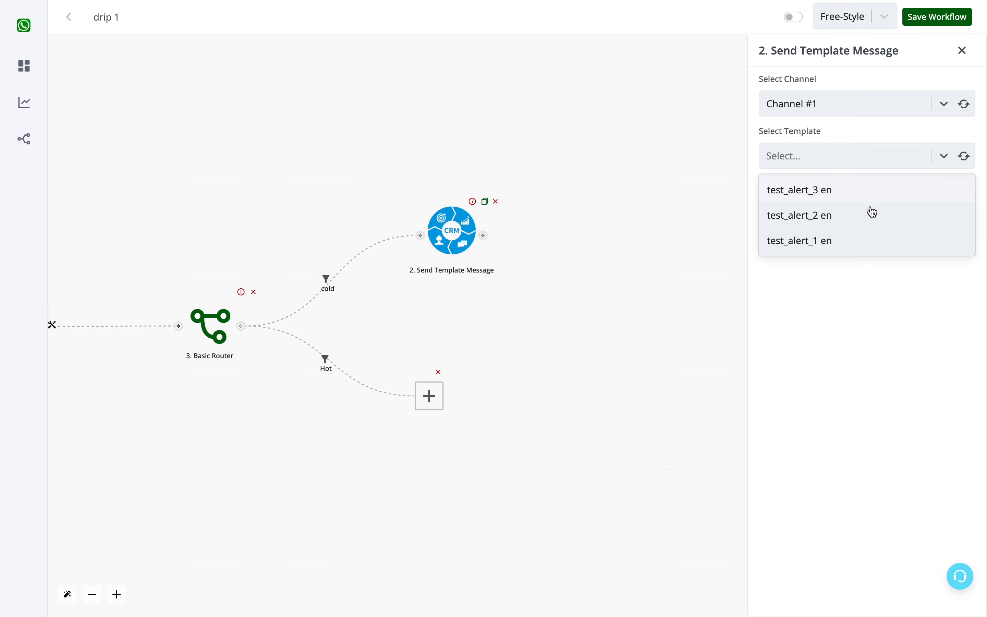
left_click(860, 189)
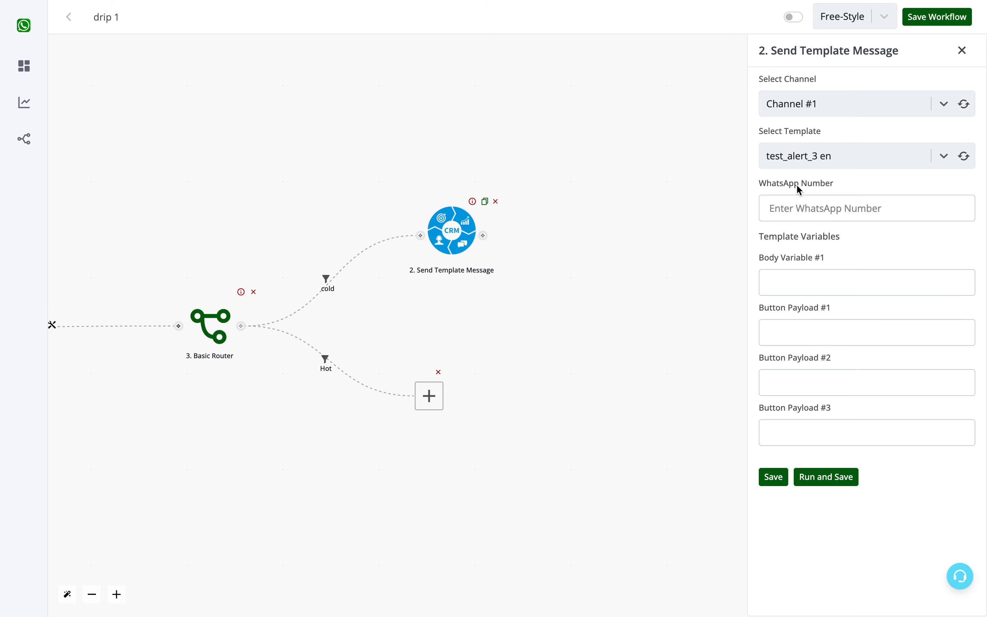
- Map the WhatsApp Number of the cold branch's message to the trigger's chat data field {{1.chat_data.waba}}
left_click_drag(440, 321, 618, 335)
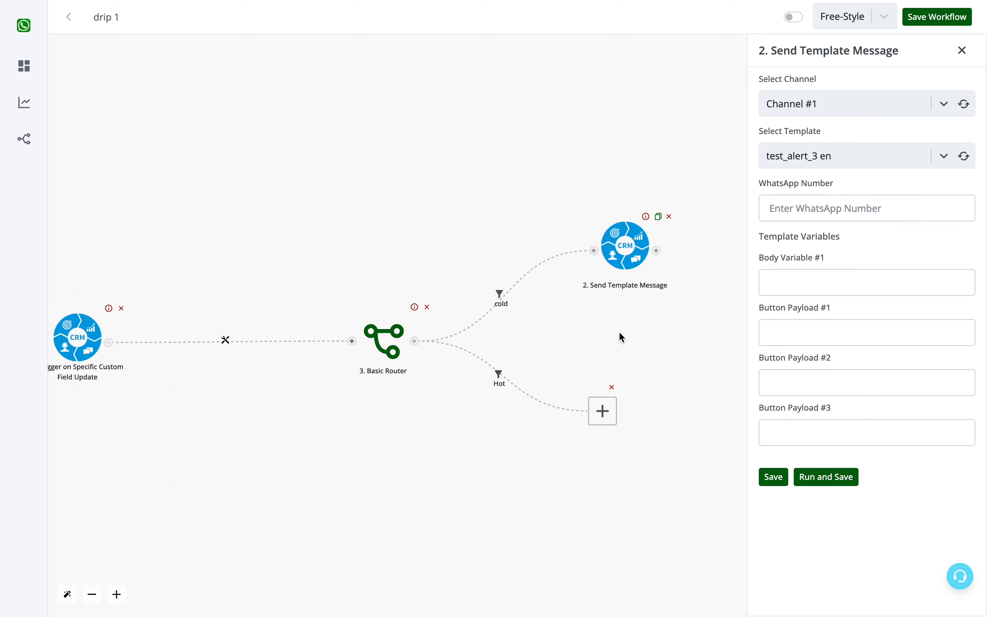
left_click_drag(266, 224, 342, 233)
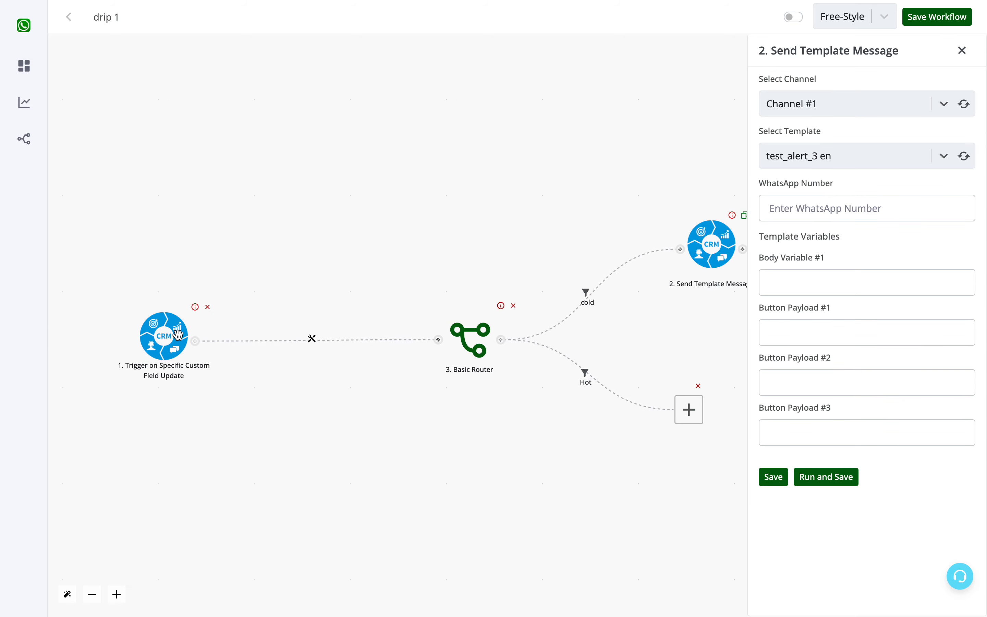
left_click(902, 203)
left_click(717, 176)
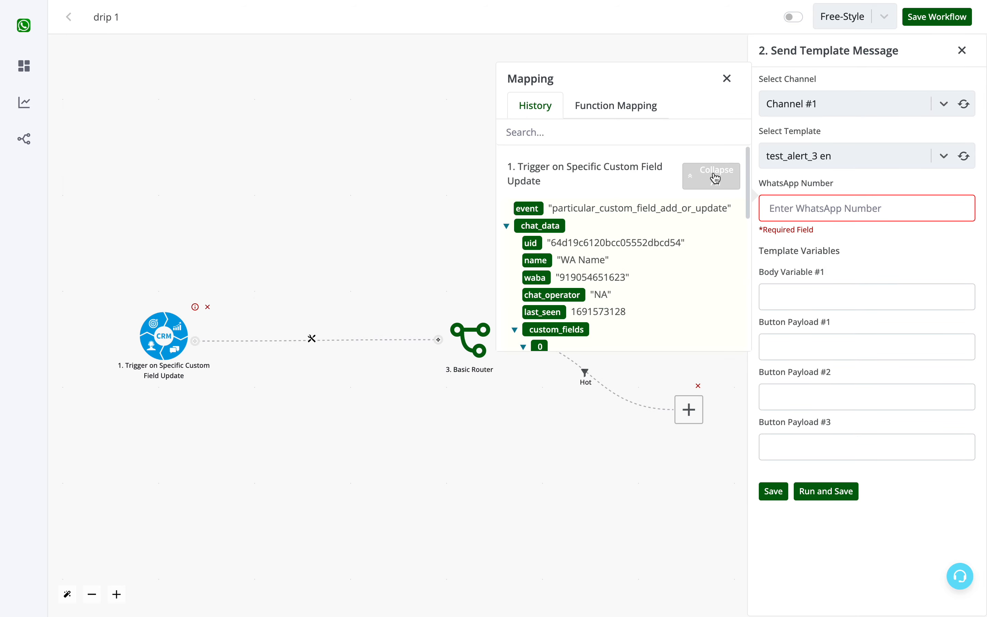
left_click(537, 278)
left_click(816, 206)
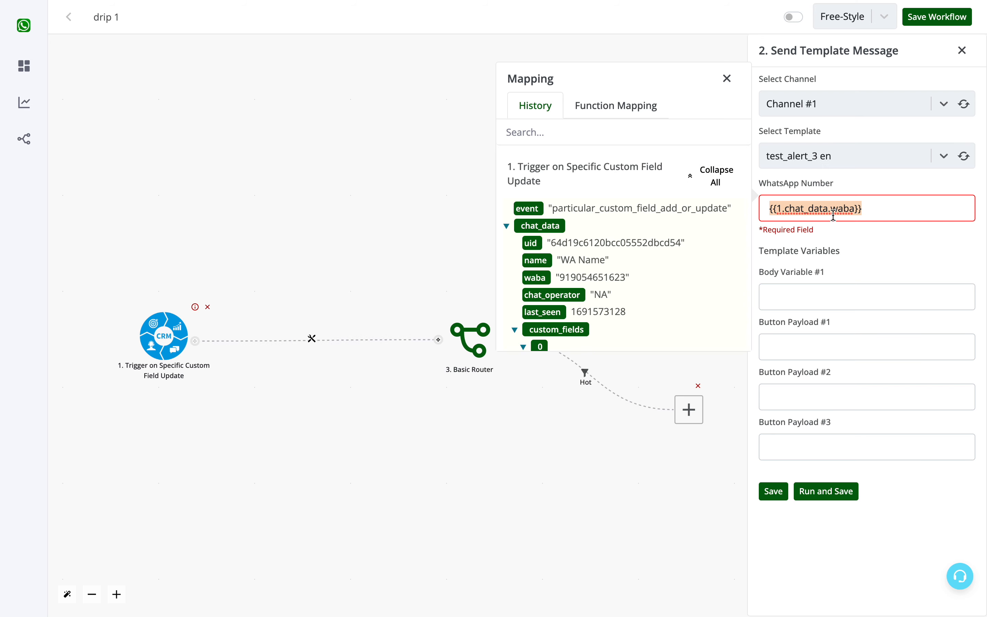
- Examine the body variable and the three button payload fields of the test_alert_3 en template
left_click(831, 286)
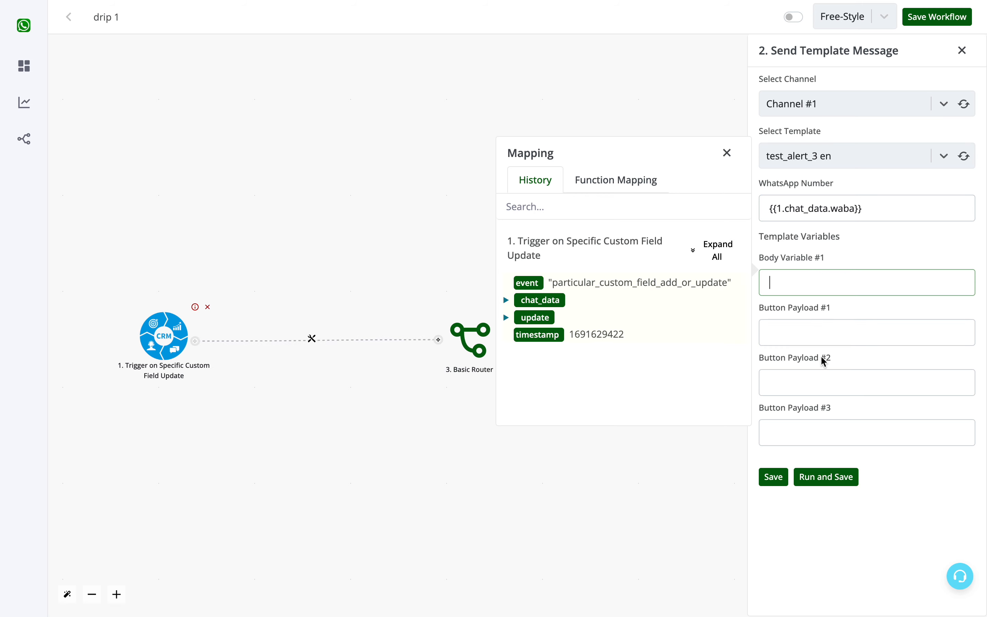
triple_click(780, 311)
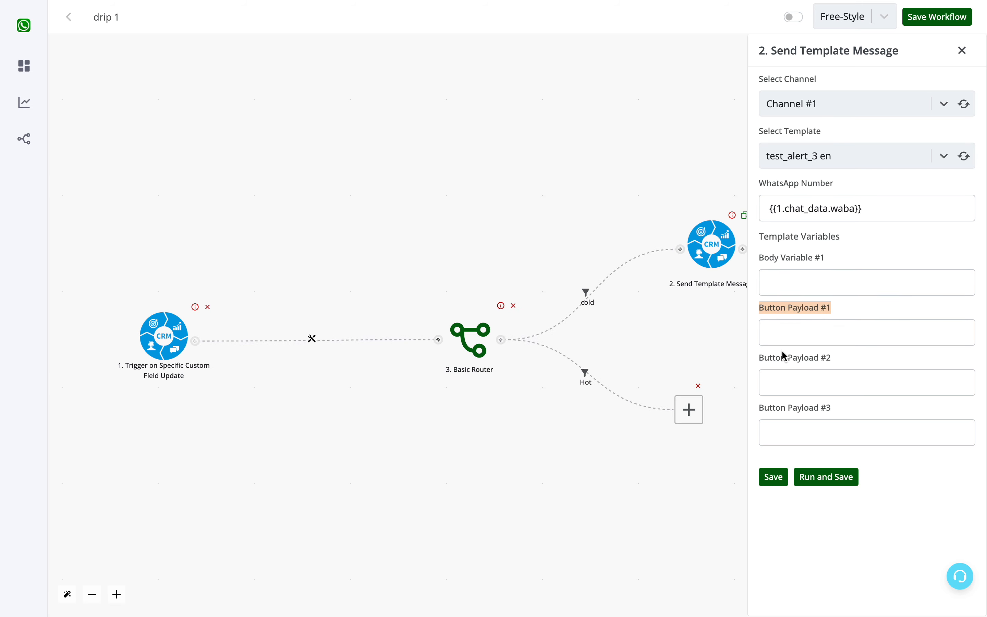
double_click(780, 361)
triple_click(779, 361)
left_click(776, 422)
triple_click(779, 407)
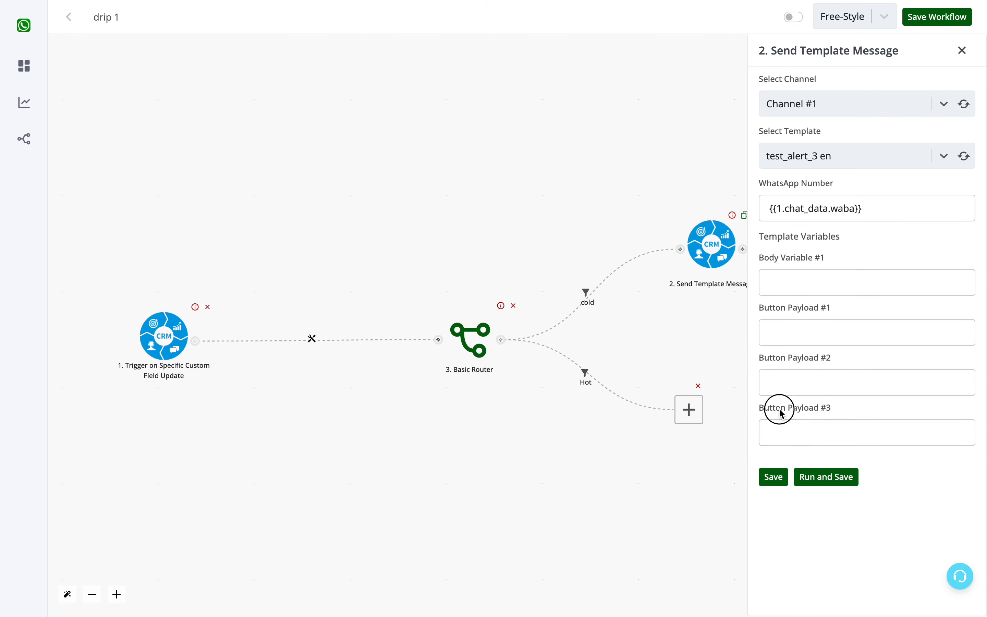
triple_click(807, 309)
left_click(806, 332)
triple_click(805, 358)
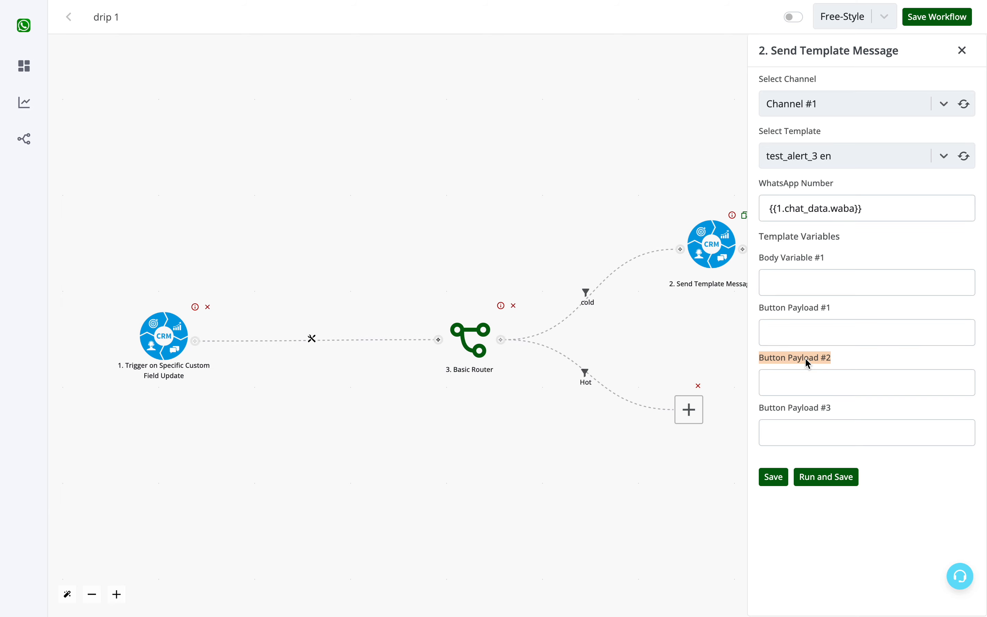
- Map Body Variable #1 of the template to the trigger's contact name field {{1.chat_data.name}}
left_click(807, 273)
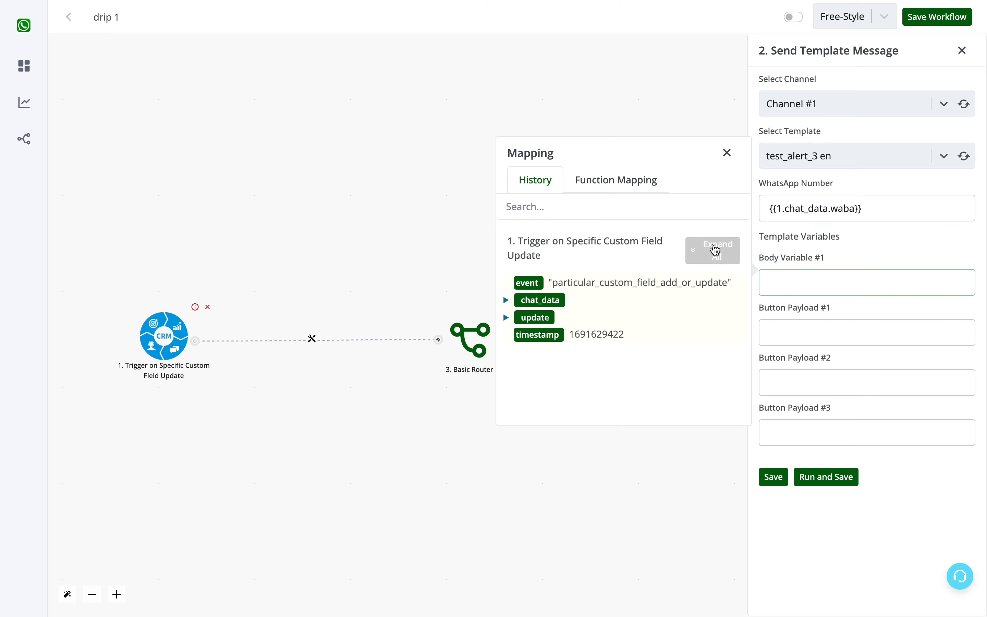
left_click(714, 250)
scroll(559, 338, "down", 3)
scroll(559, 338, "down", 4)
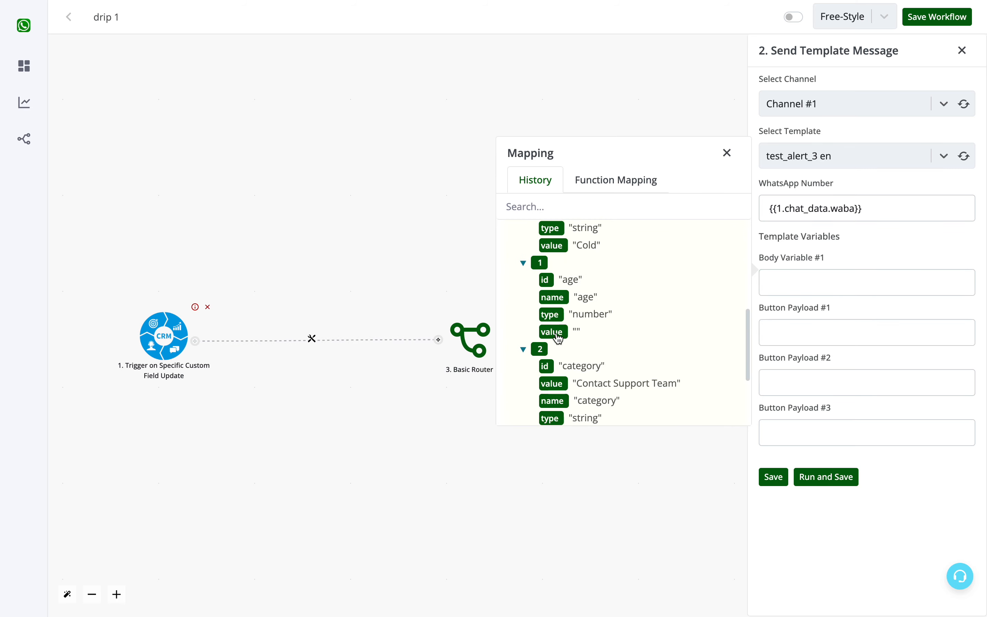
scroll(591, 397, "down", 3)
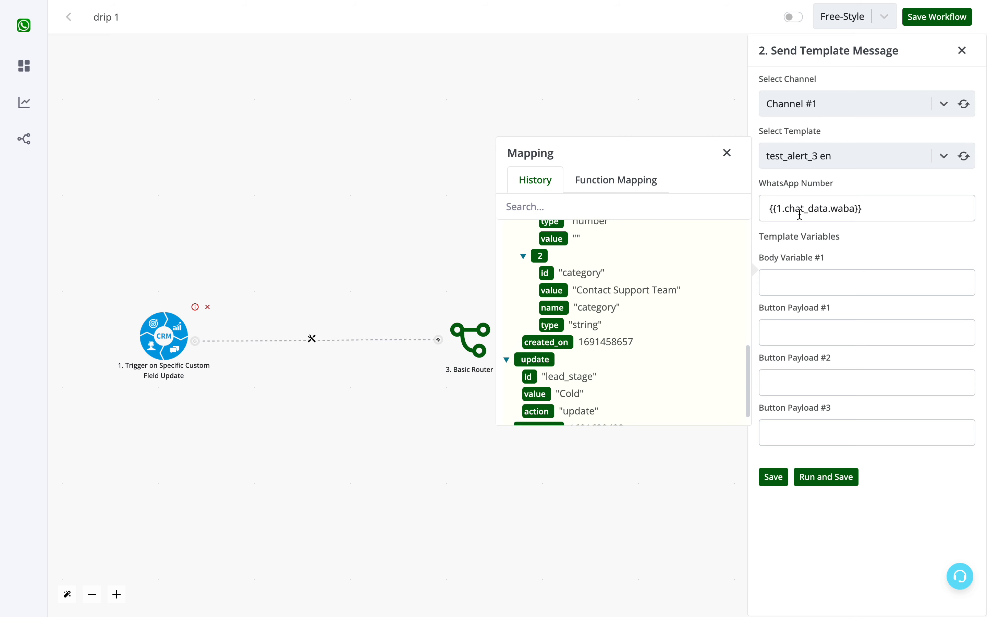
left_click(795, 283)
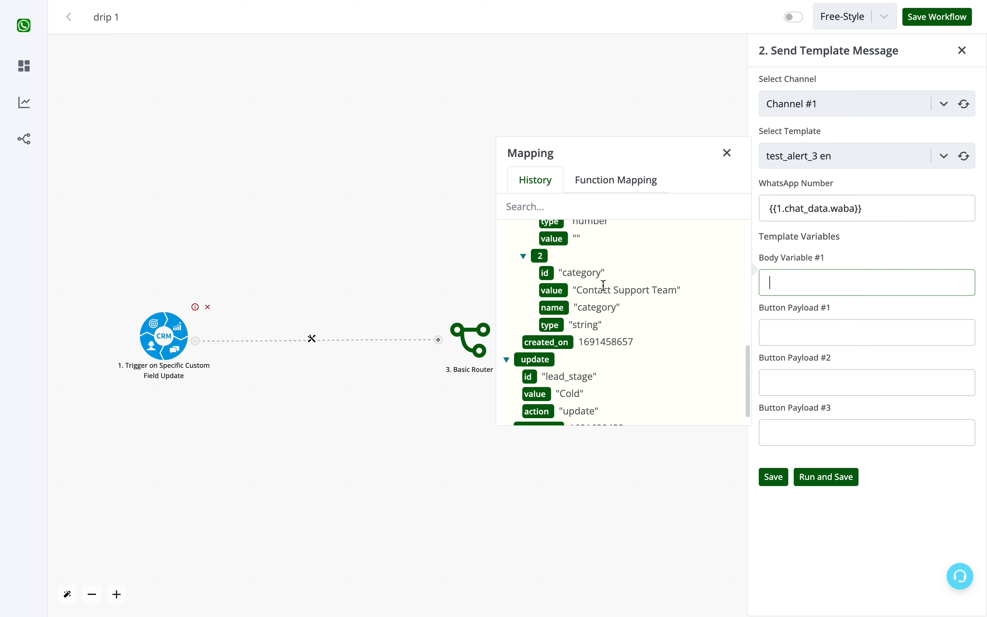
scroll(604, 285, "up", 6)
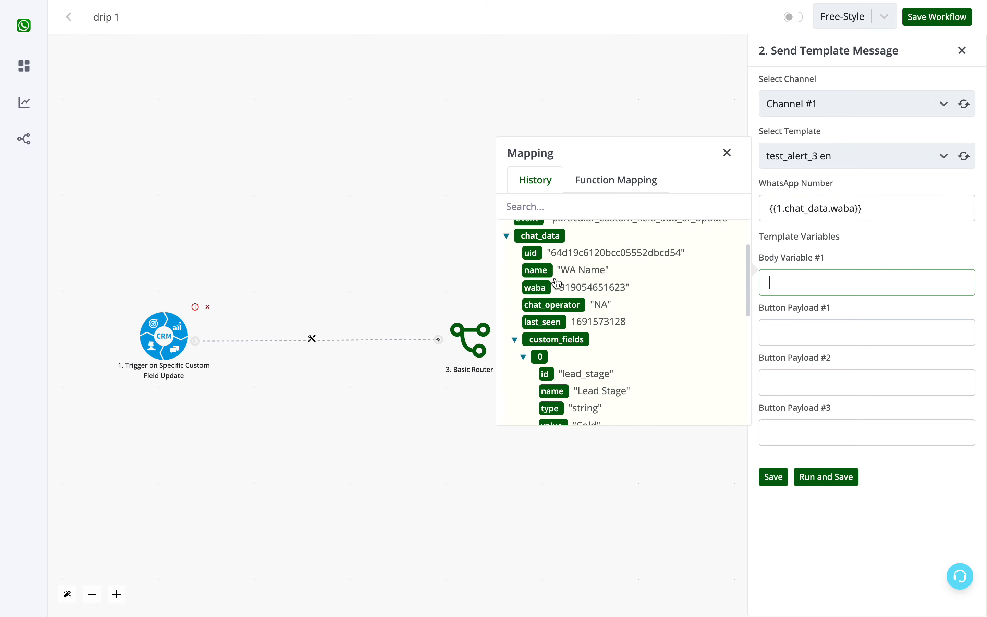
left_click(538, 271)
left_click(880, 283)
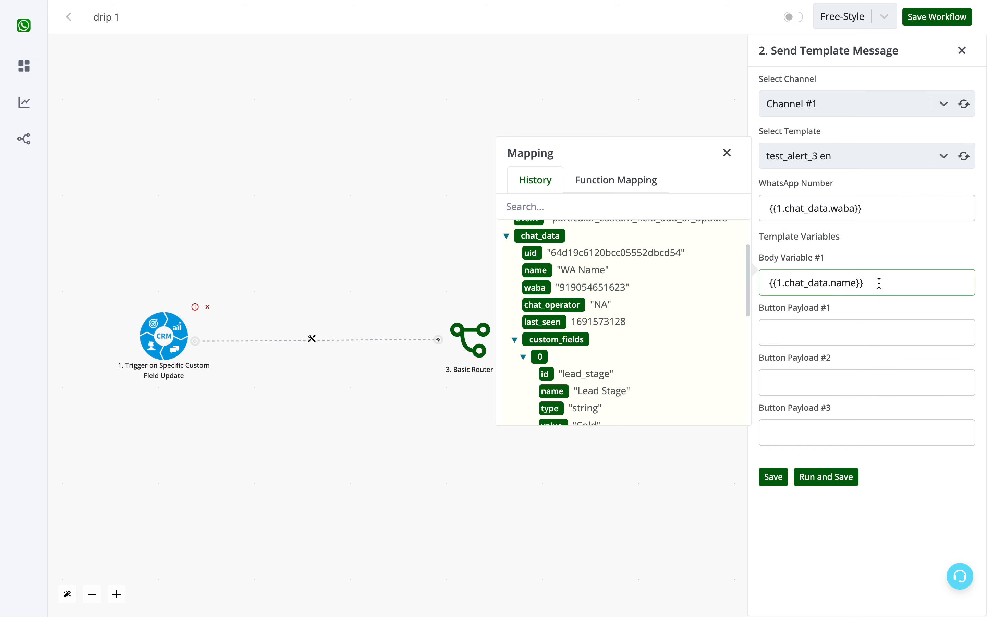
left_click(728, 155)
- Review the three button payload fields, leave them blank and save the cold branch's Send Template Message action
left_click(807, 329)
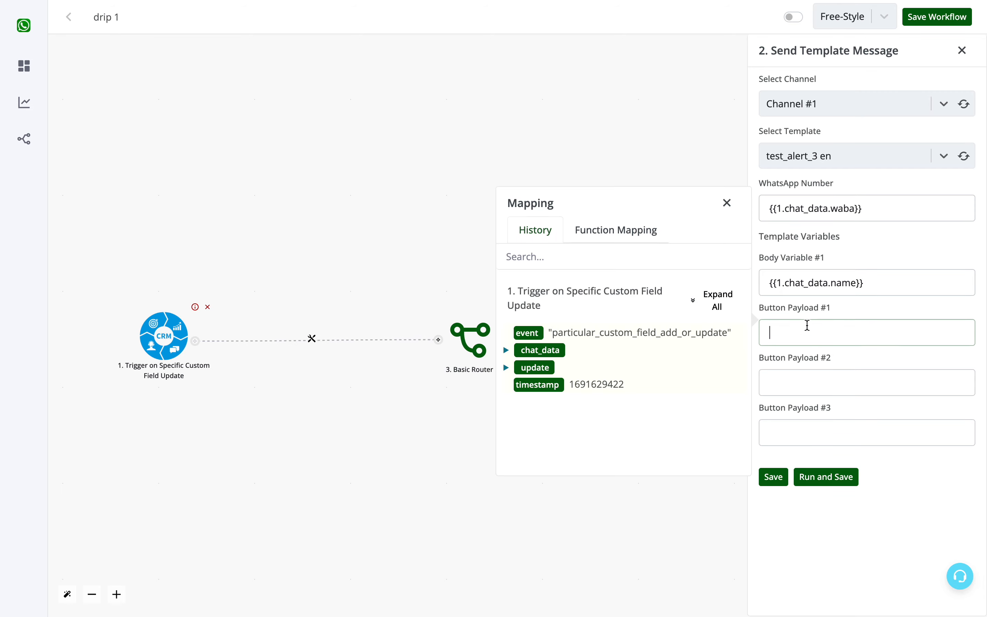
left_click(793, 384)
left_click(795, 423)
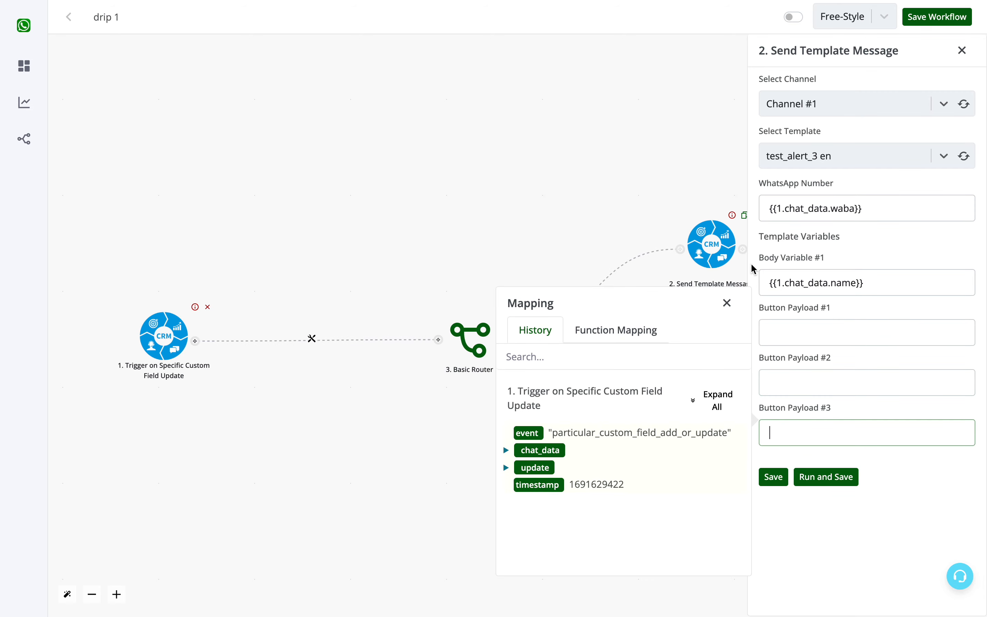
left_click(727, 302)
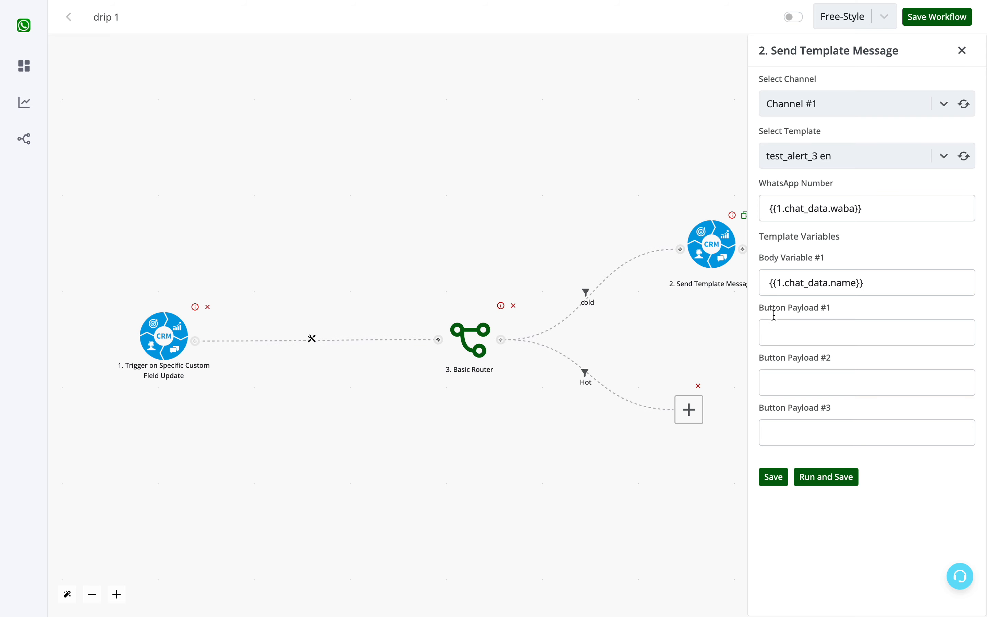
triple_click(771, 313)
left_click(881, 280)
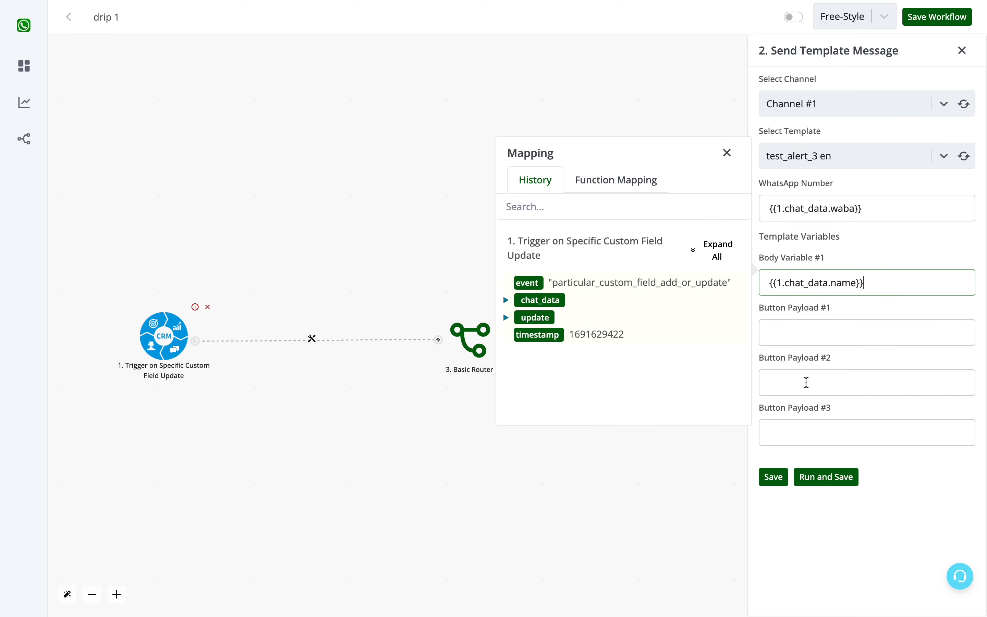
left_click(773, 478)
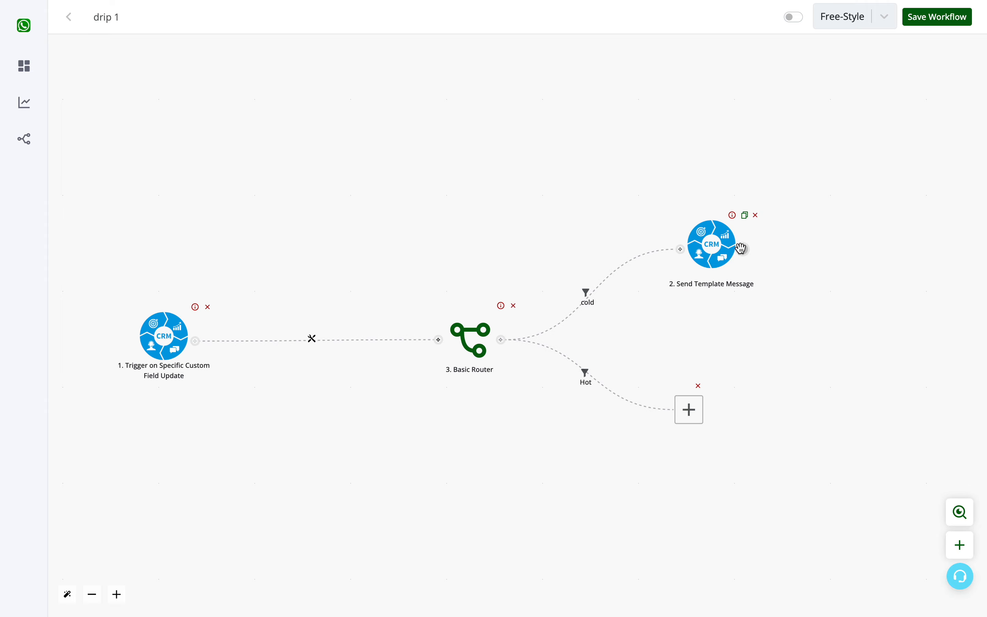
- Add a relative Time Delay action after the cold branch's Send Template Message
left_click(479, 309)
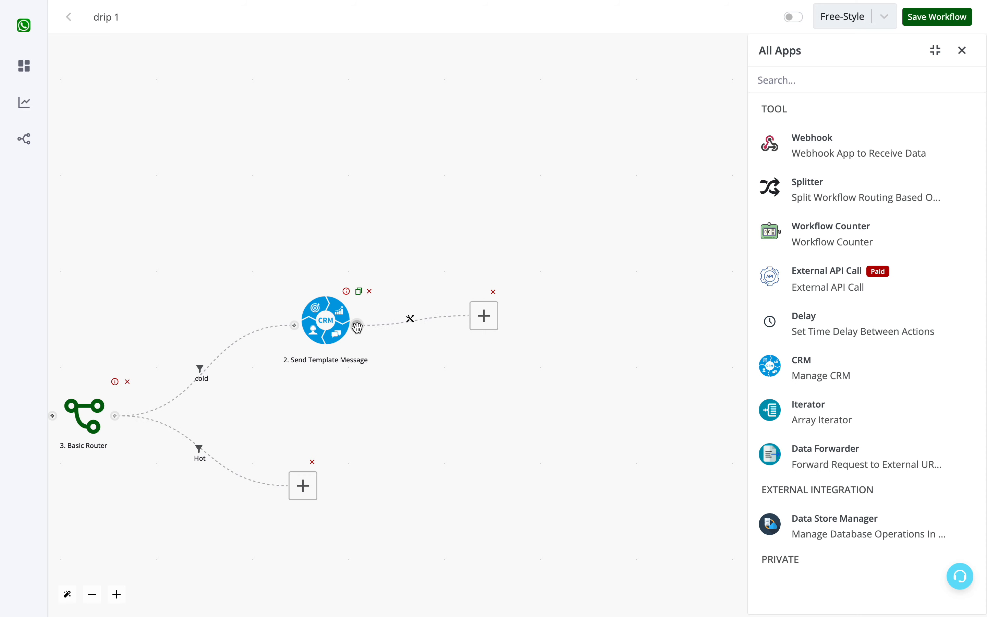
left_click(818, 328)
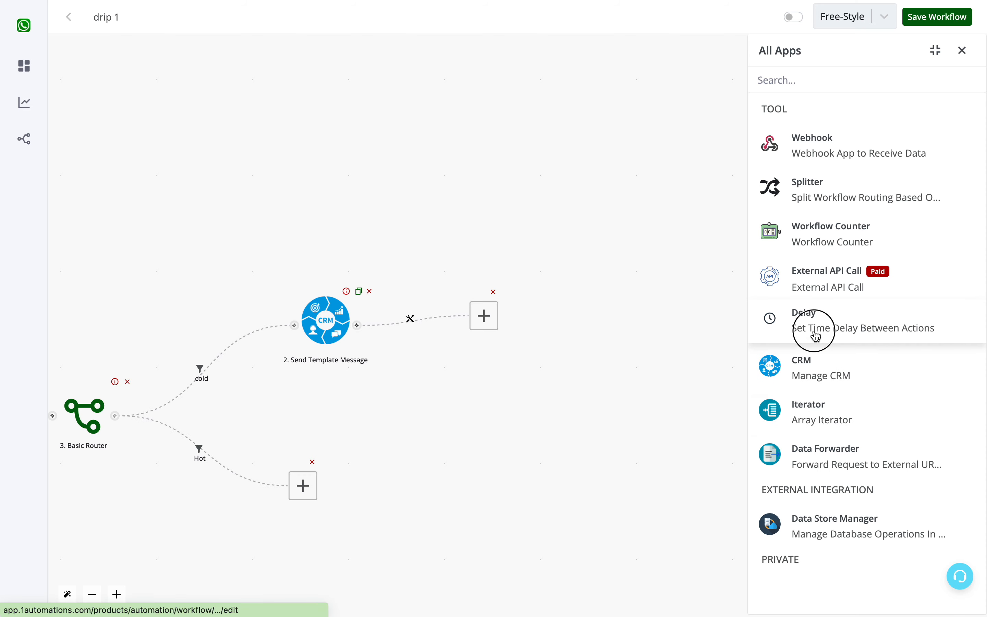
left_click(825, 143)
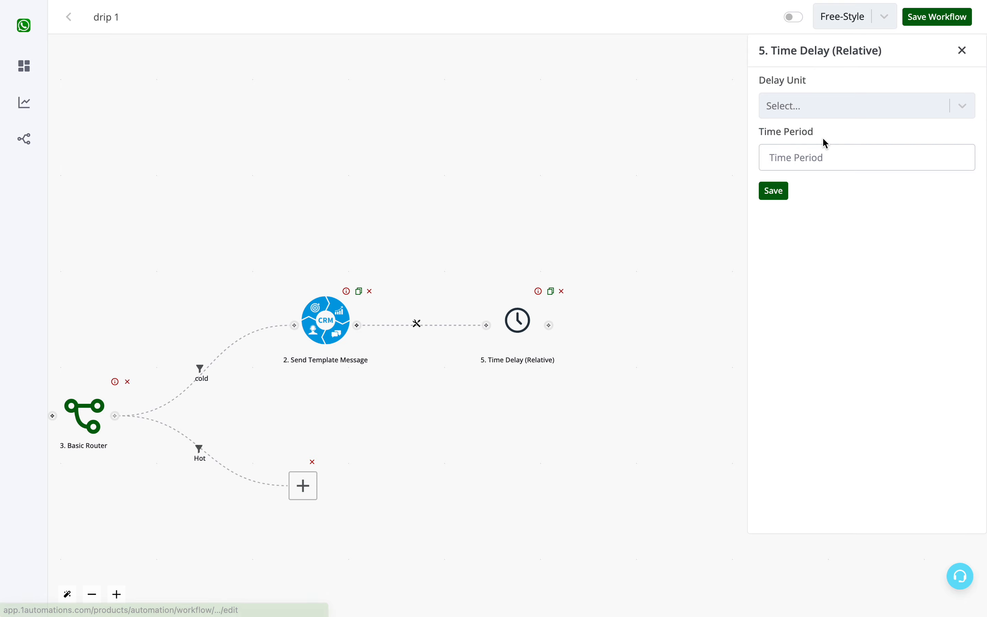
- Set the relative time delay's unit to Day and its time period to 3, and save it
left_click(817, 109)
left_click(793, 216)
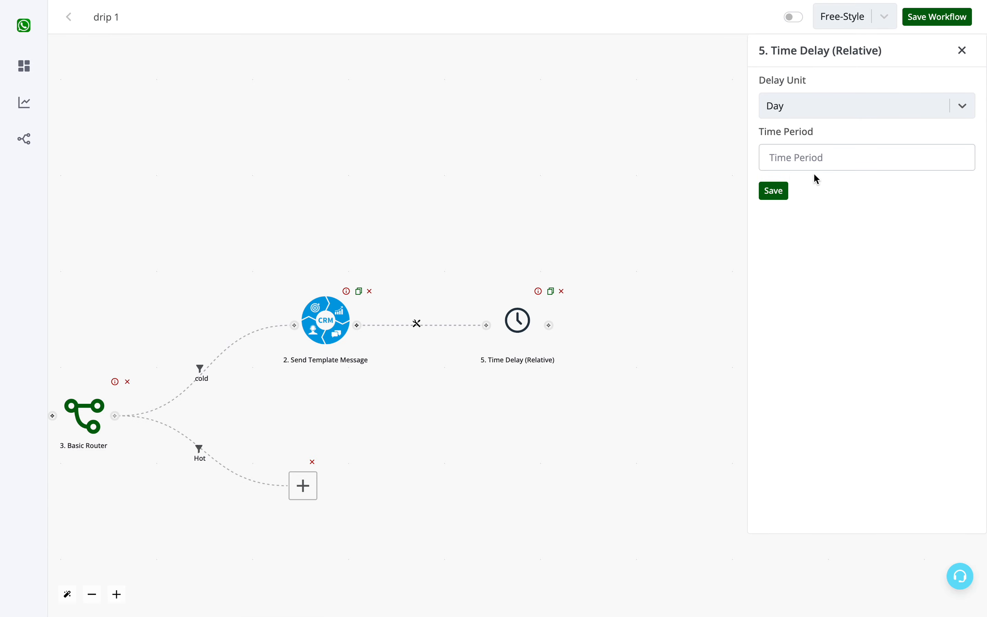
left_click(814, 161)
type("3")
left_click(784, 192)
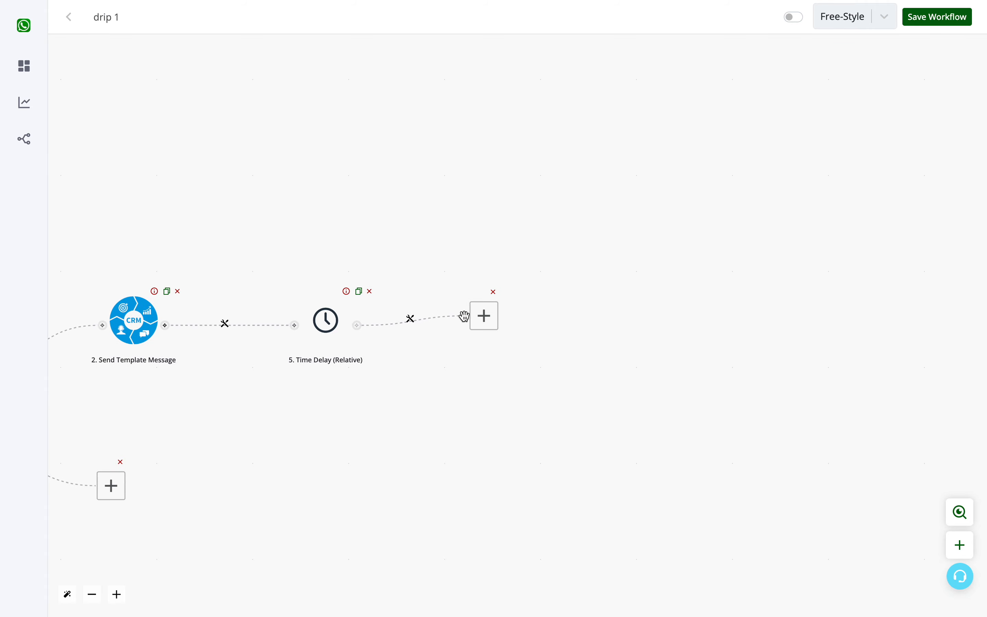
- Add a second CRM Send Template Message action after the time delay in the cold branch
left_click(485, 316)
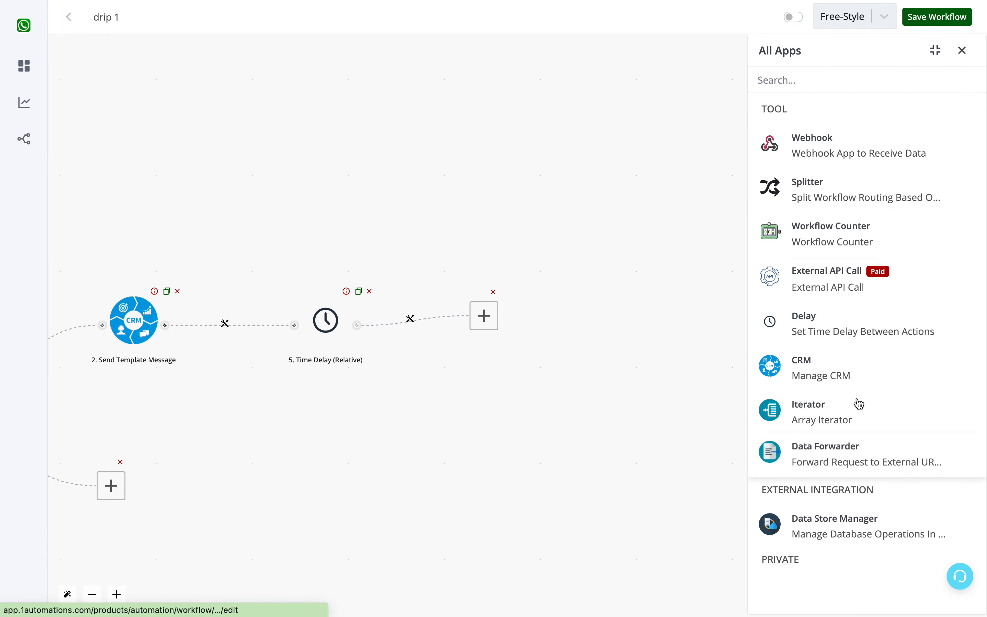
left_click(848, 368)
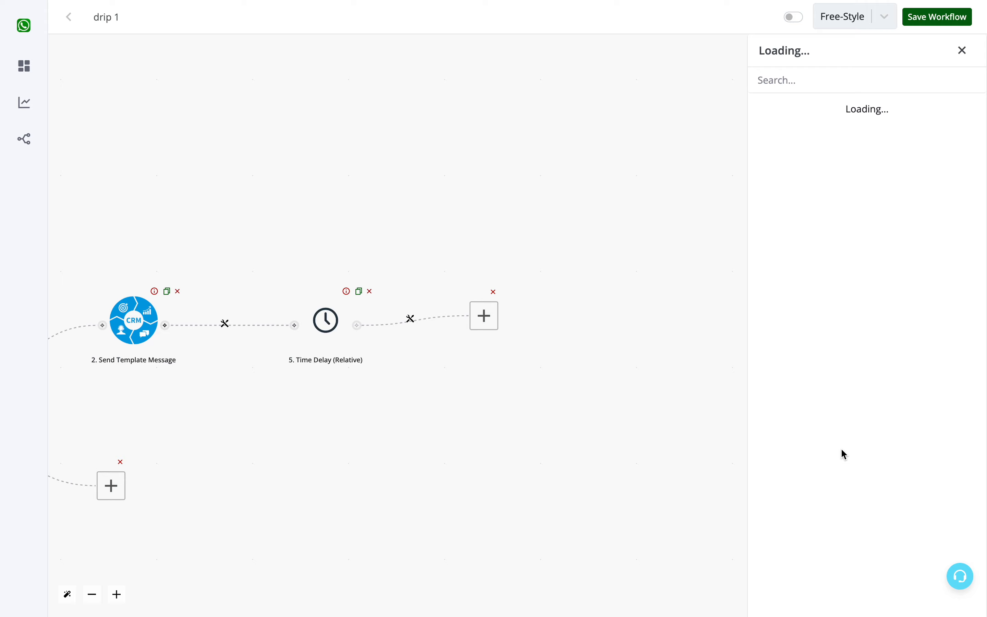
left_click(842, 286)
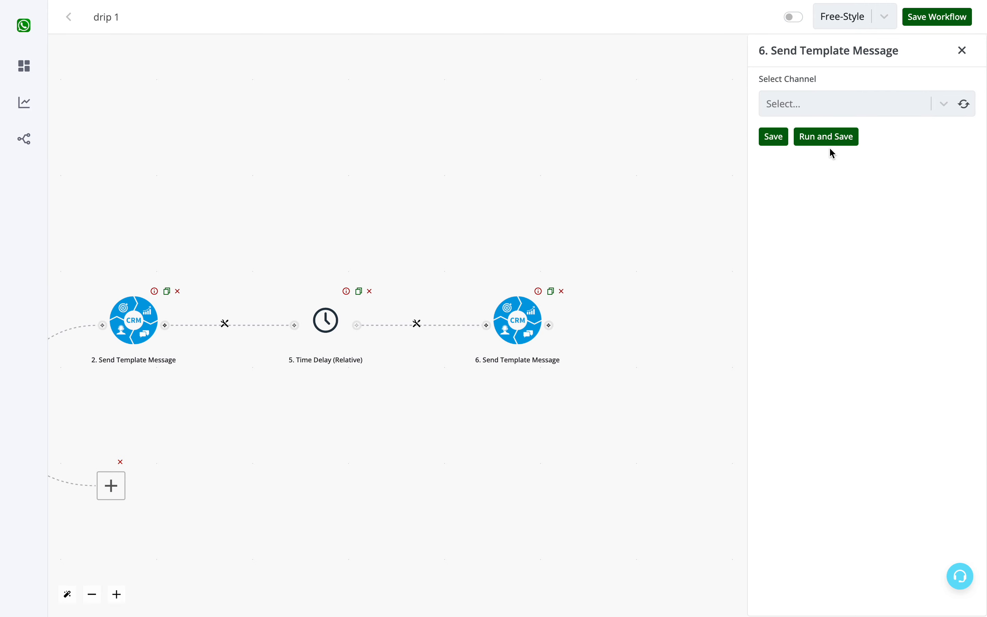
- Refresh the second message's channel and template options, selecting Channel #1 and the template test_alert_2 en
left_click(970, 105)
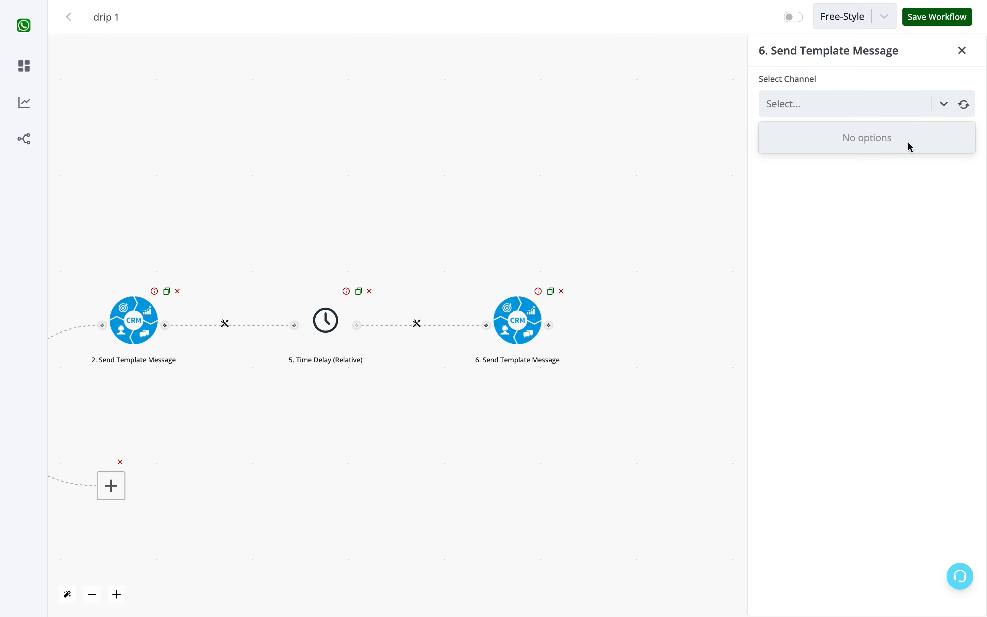
left_click(895, 137)
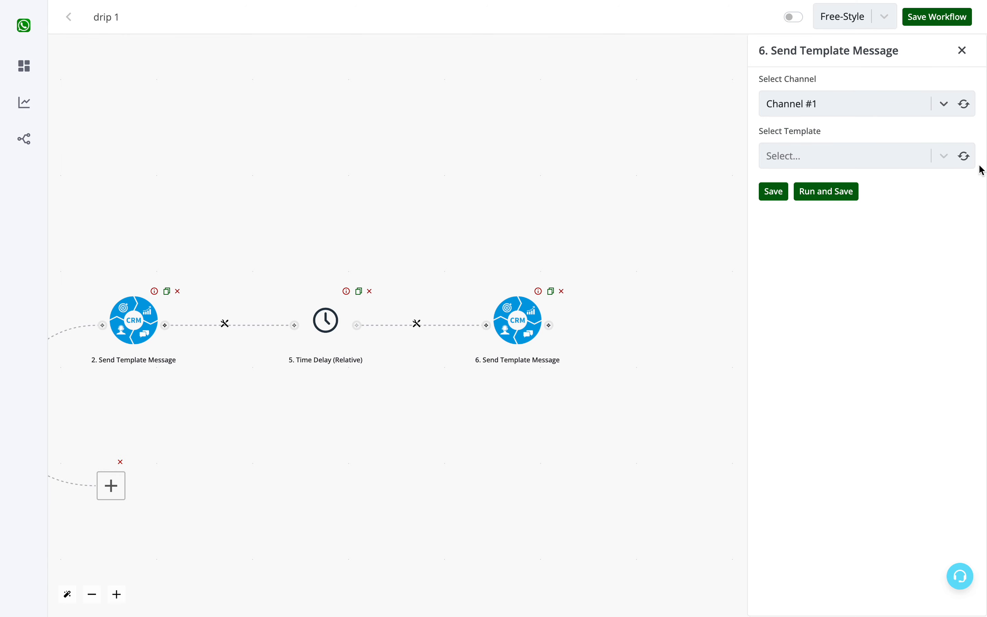
left_click(965, 157)
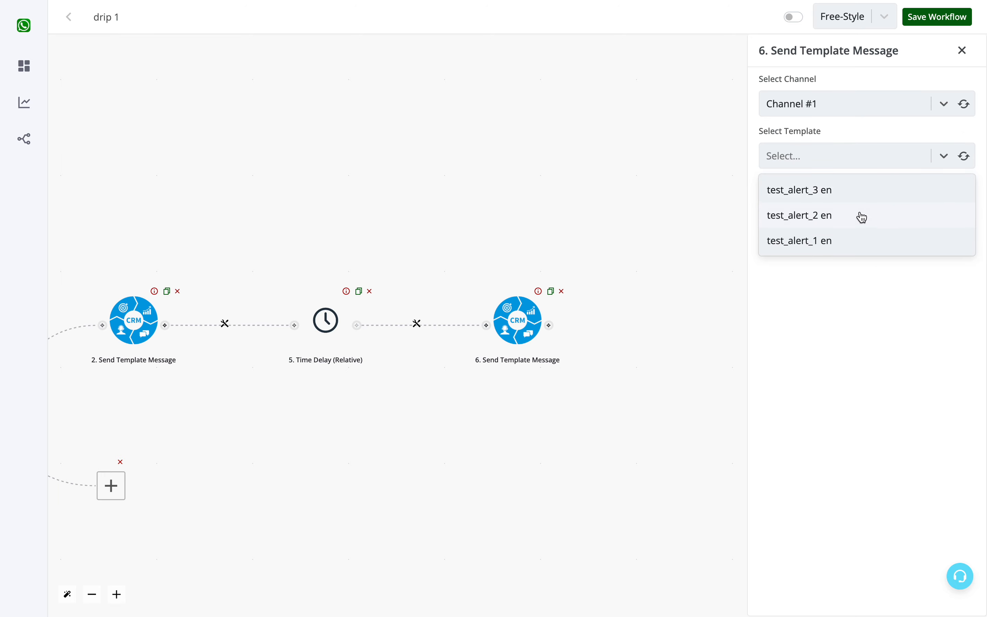
left_click(862, 226)
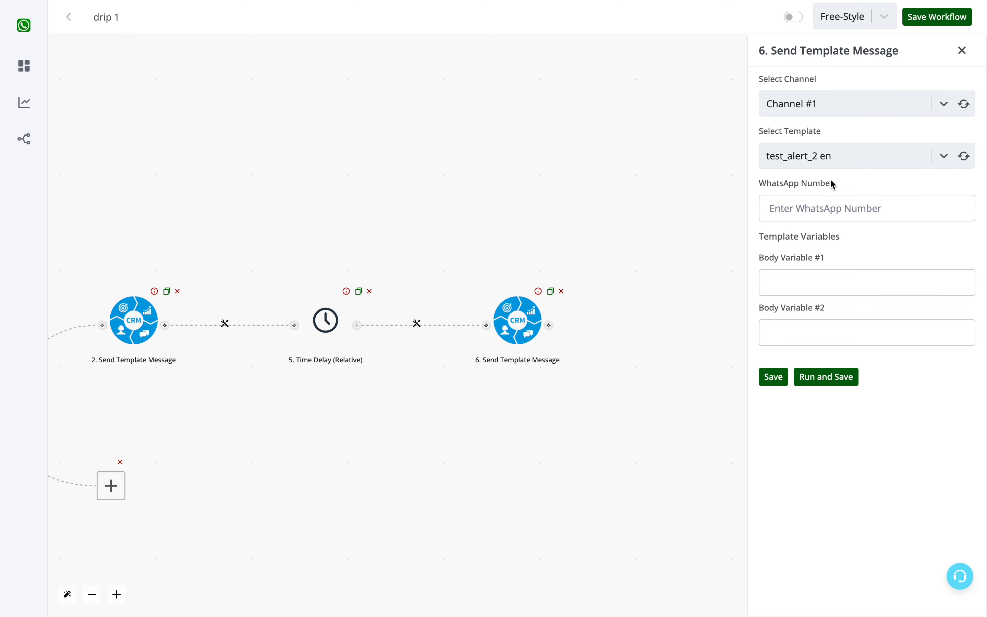
- Map the WhatsApp Number of the cold branch's second template message to the trigger's chat_data waba field
left_click(792, 276)
left_click(791, 332)
left_click(886, 260)
left_click(828, 211)
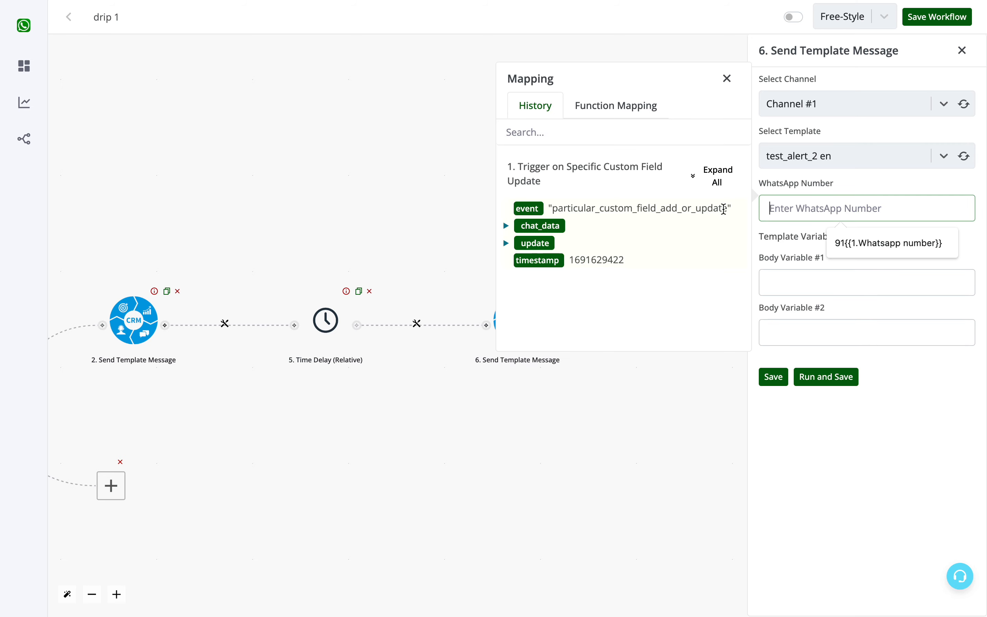
left_click(722, 186)
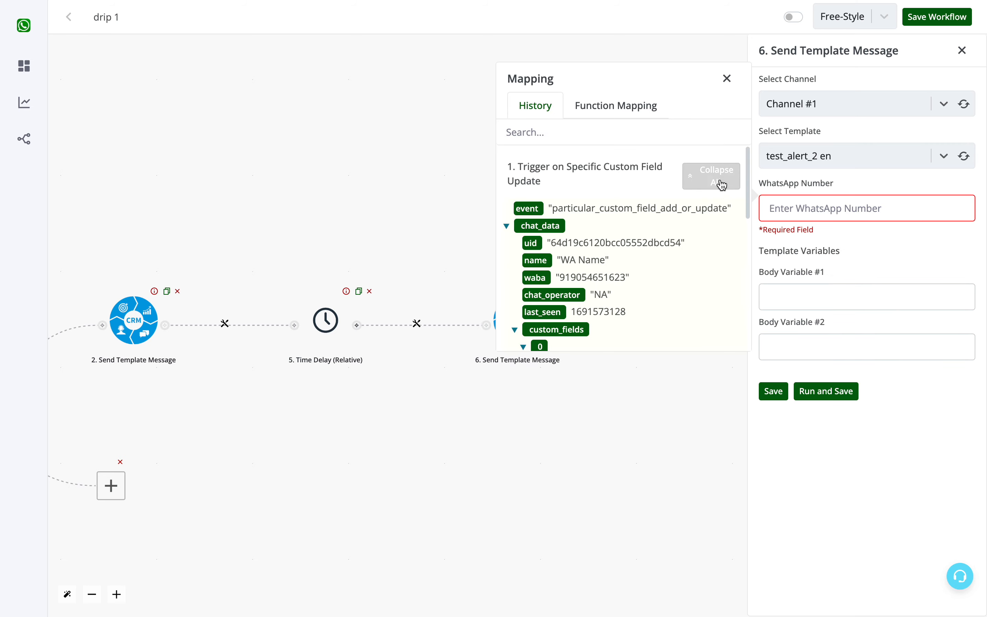
left_click(544, 283)
- Set Body Variable #1 of the second template message to "Sir / Mam"
left_click(789, 283)
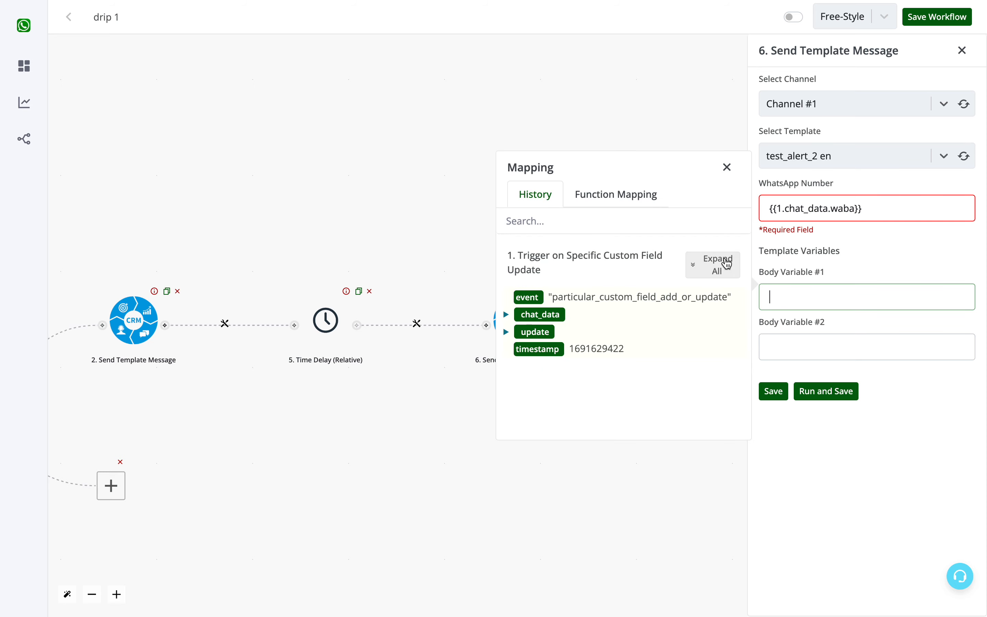
left_click(693, 270)
scroll(619, 337, "down", 3)
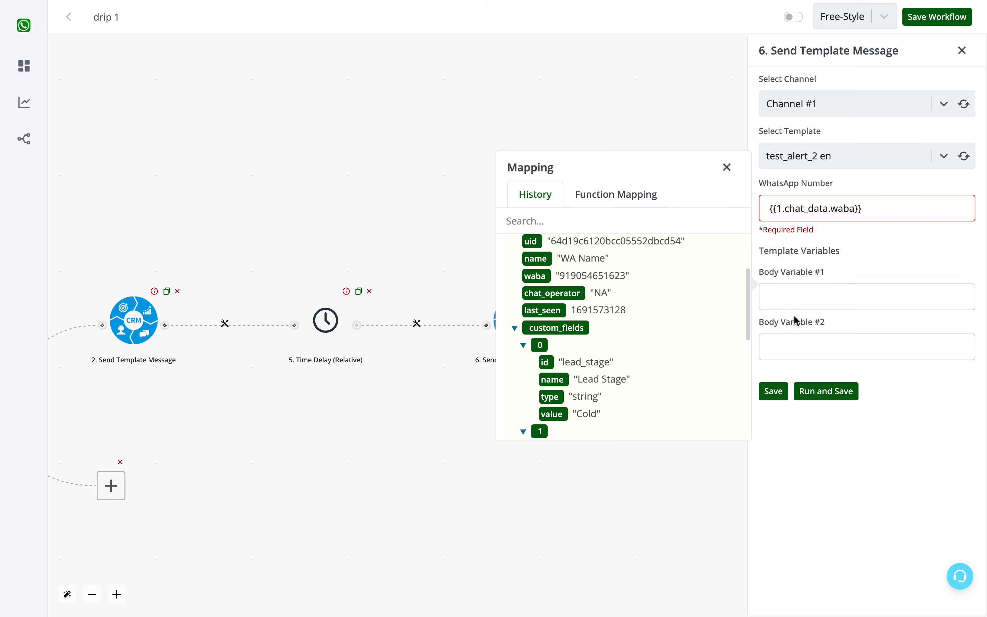
left_click(801, 290)
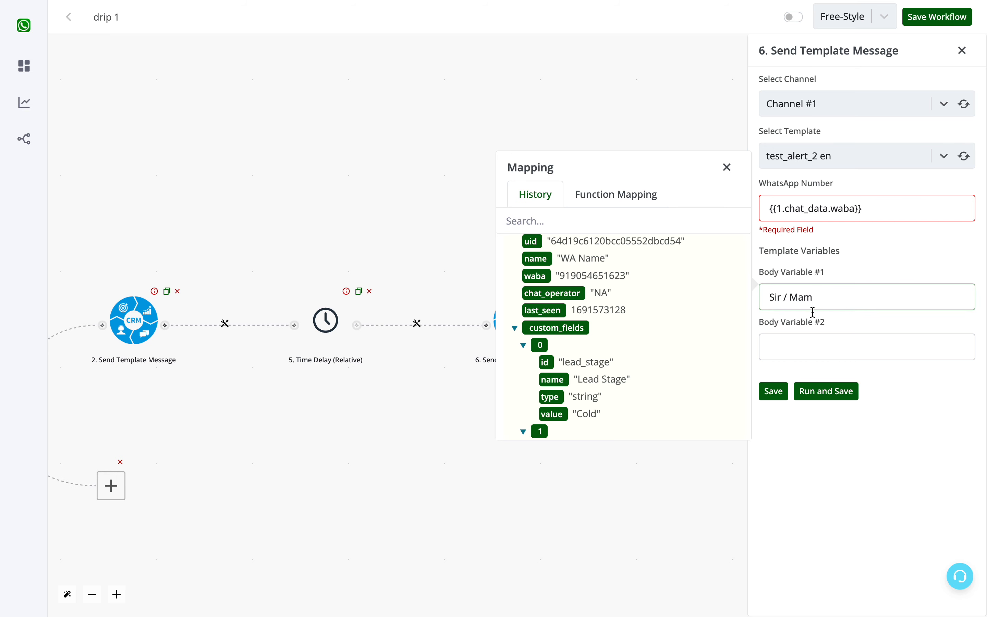
- Map Body Variable #2 to the value of the trigger's category custom field and save the second template message
left_click(807, 346)
left_click(711, 314)
scroll(628, 400, "down", 2)
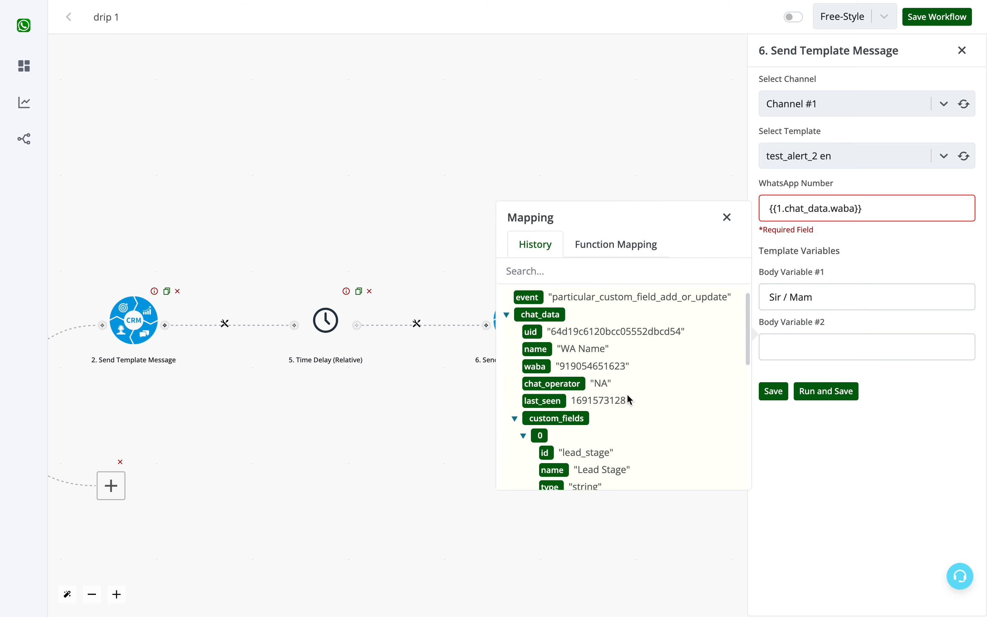
scroll(629, 400, "down", 3)
scroll(602, 416, "down", 2)
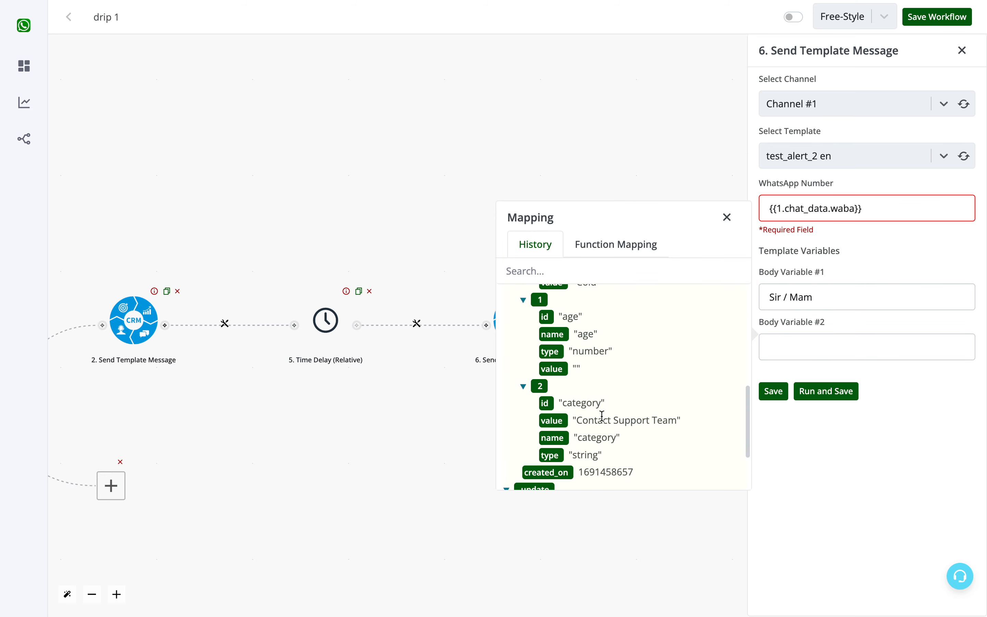
scroll(602, 416, "down", 2)
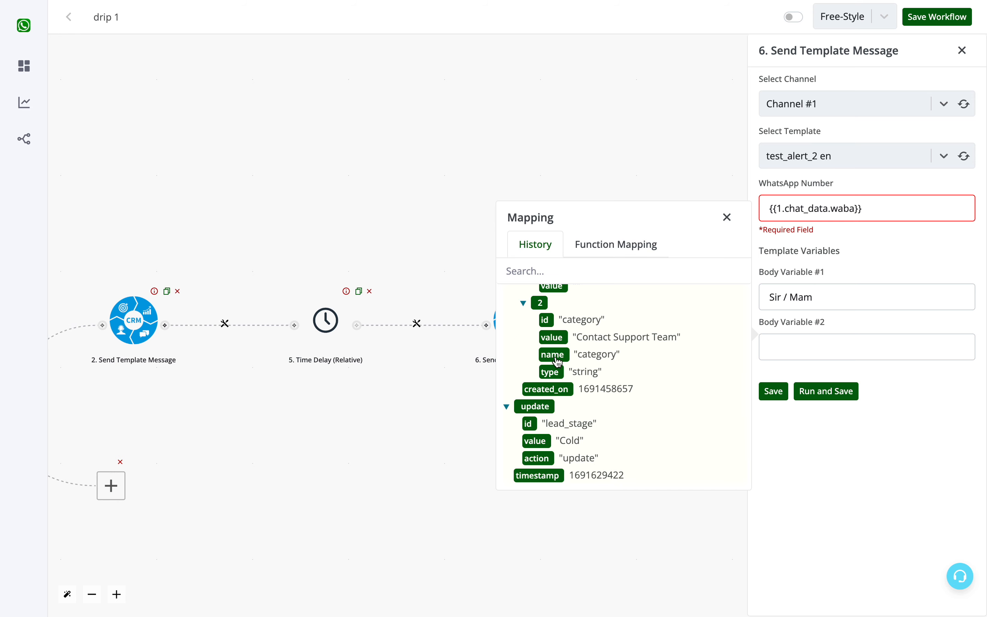
left_click(553, 337)
left_click(727, 217)
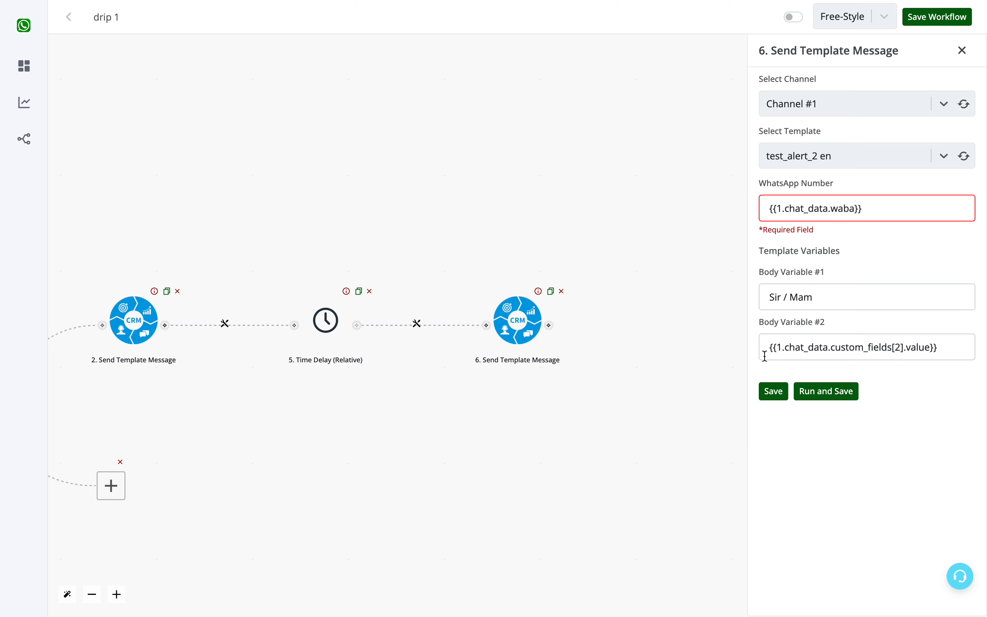
left_click(773, 390)
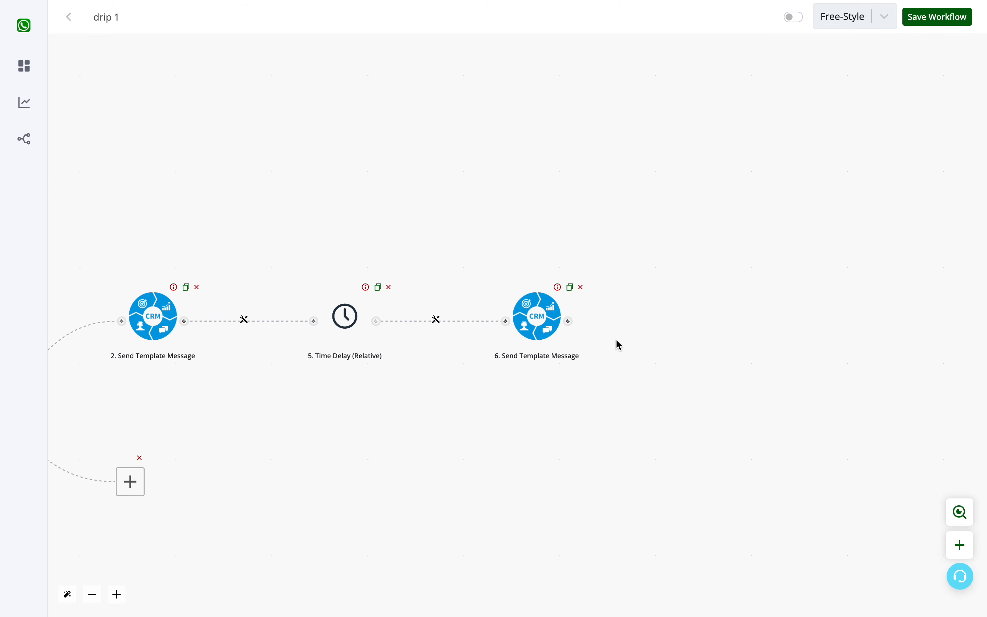
- Add a relative Time Delay action after the cold branch's second Send Template Message
left_click(567, 317)
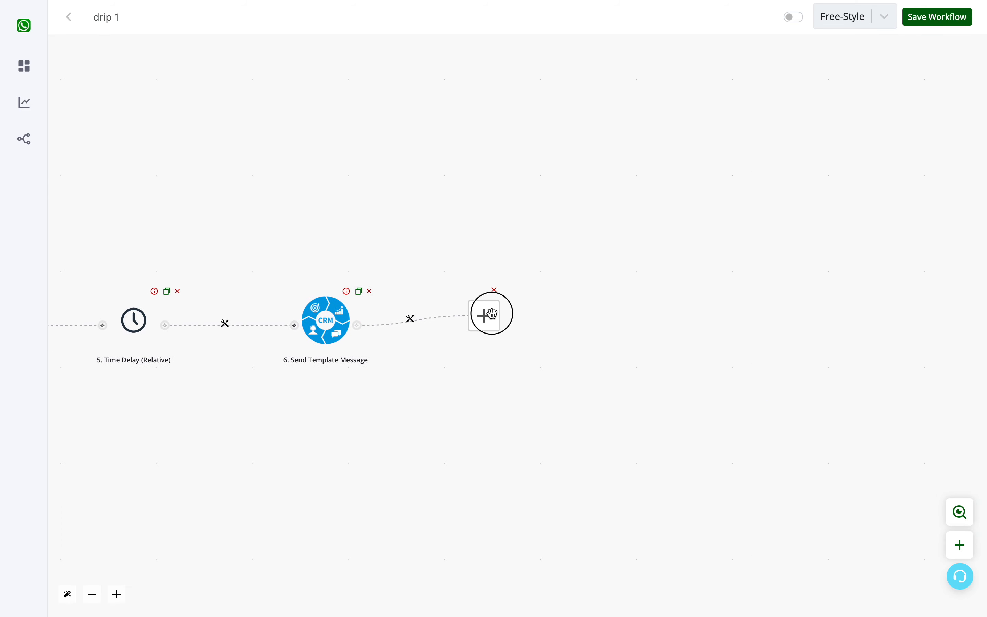
left_click(491, 313)
left_click(833, 307)
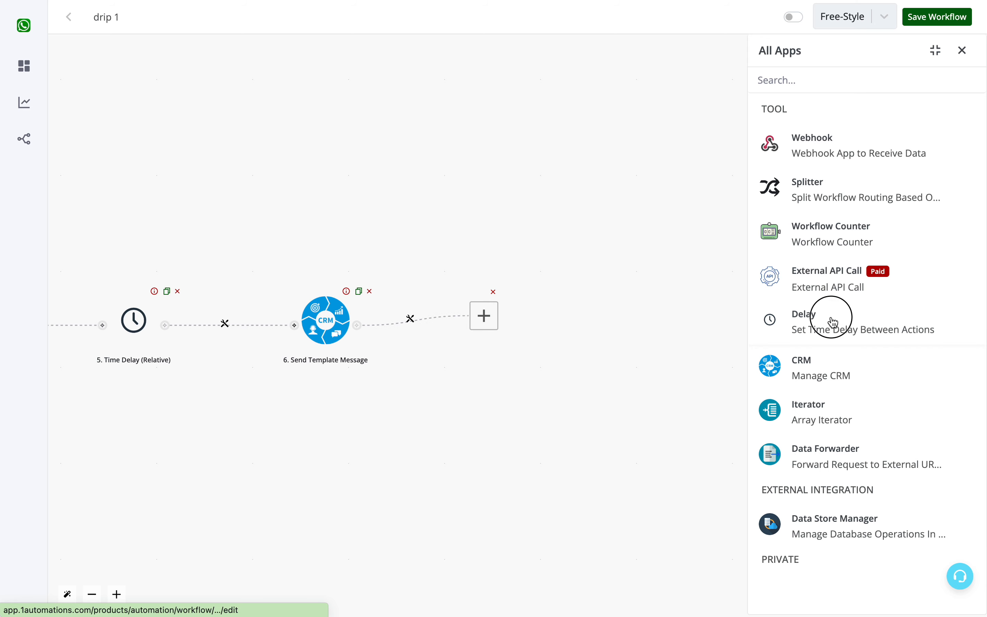
left_click(837, 138)
- Set the new time delay's unit to Day and its time period to 7, and save it
left_click(837, 112)
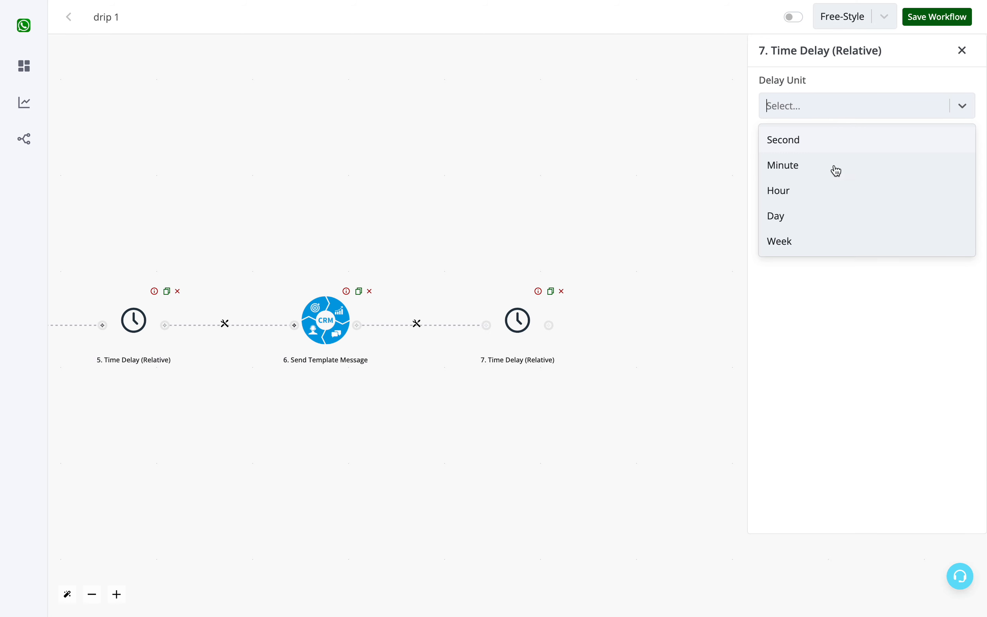
left_click(833, 227)
left_click(822, 159)
type("7")
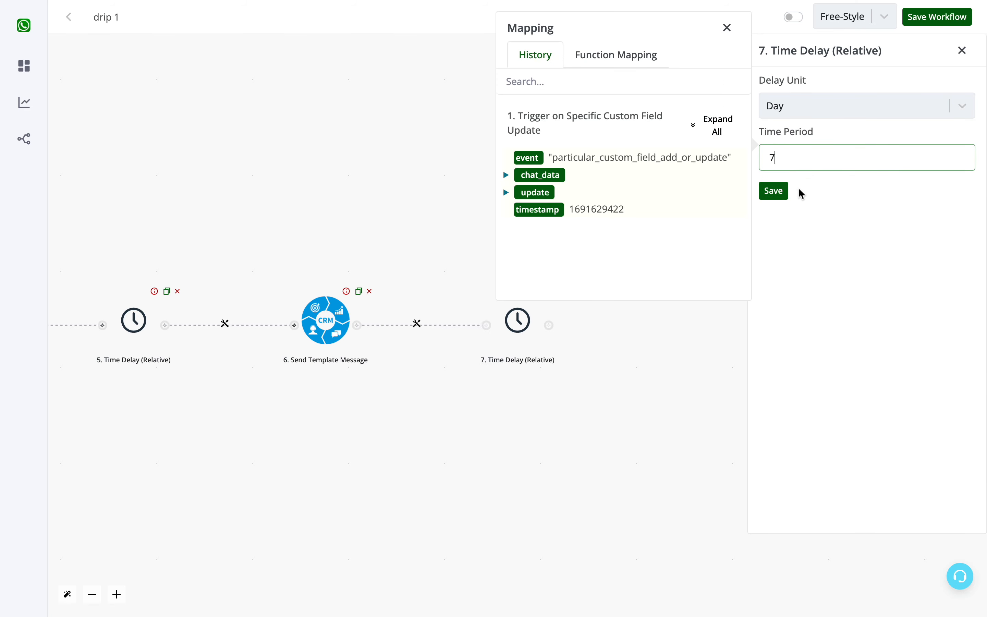
left_click(784, 195)
- Review the workflow from the trigger through the router and along the cold branch's messages and time delays
left_click_drag(718, 208, 914, 214)
left_click_drag(700, 158, 602, 163)
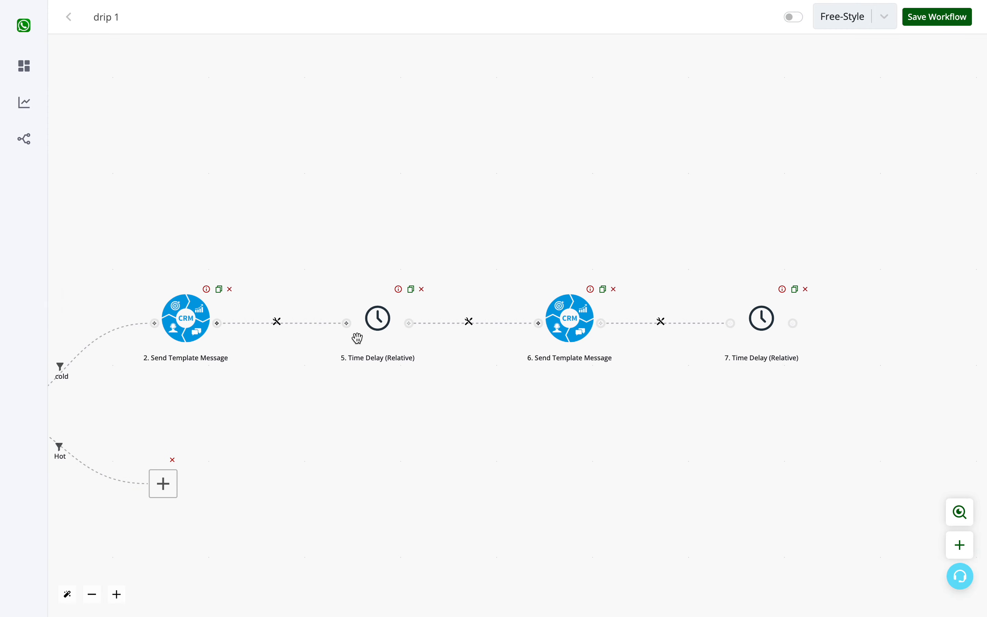
left_click_drag(404, 198, 641, 167)
left_click_drag(198, 269, 488, 217)
scroll(348, 77, "right", 15)
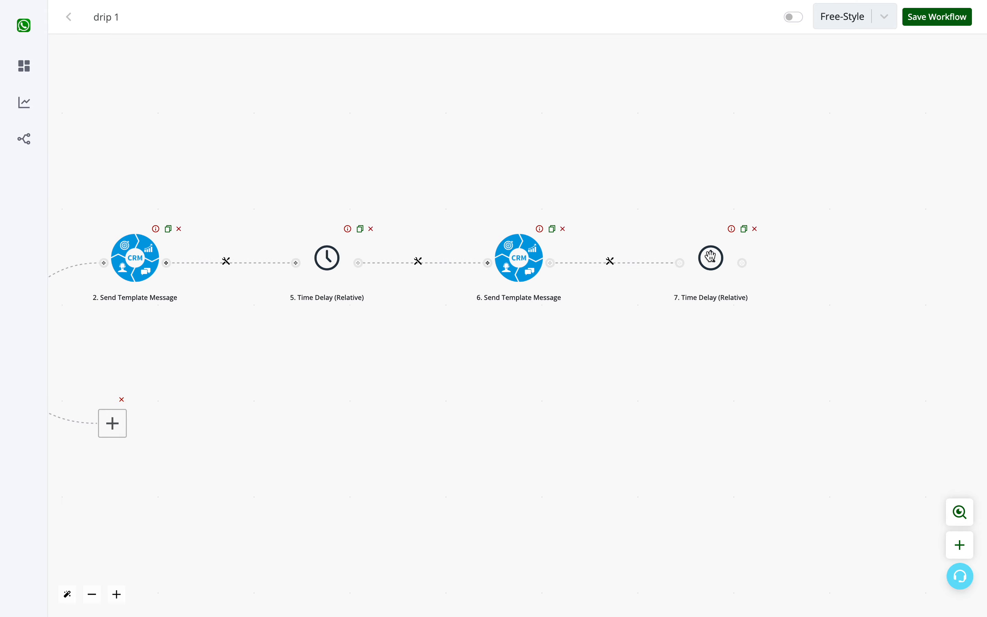
left_click_drag(471, 392, 634, 362)
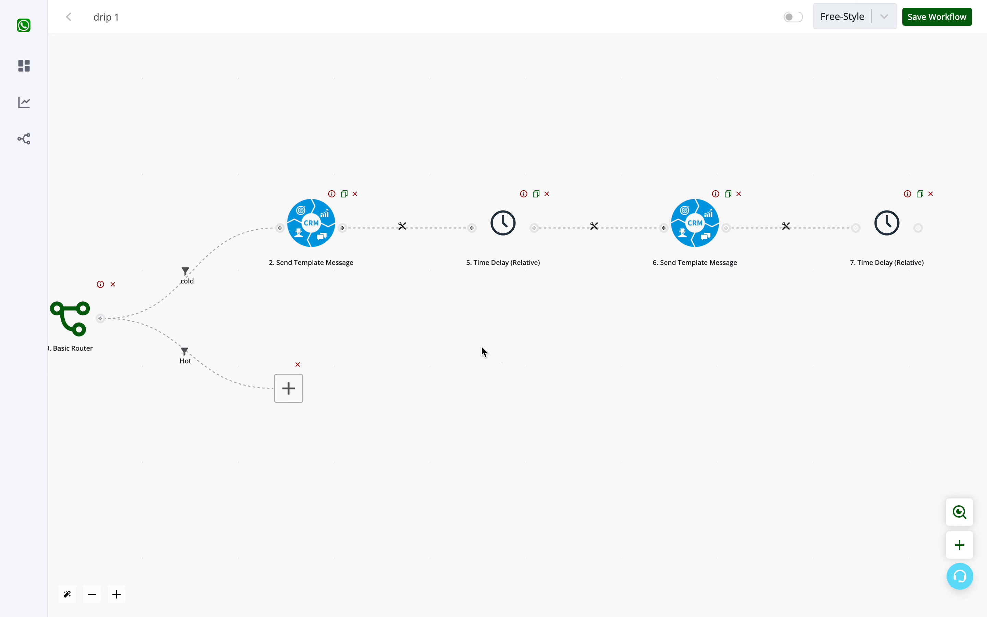
left_click_drag(482, 351, 809, 349)
left_click_drag(209, 416, 383, 390)
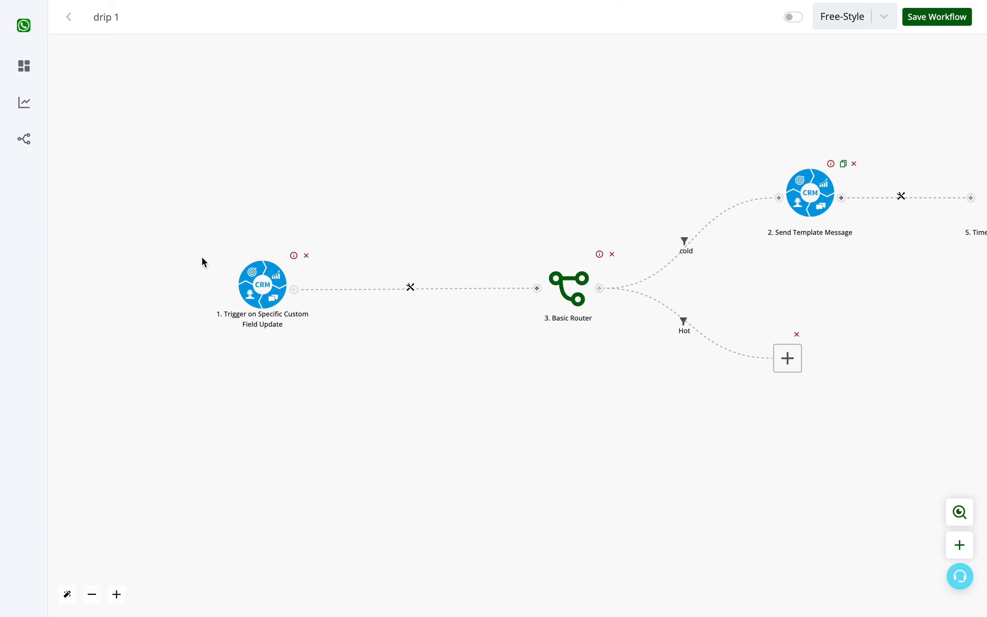
left_click_drag(504, 365, 217, 372)
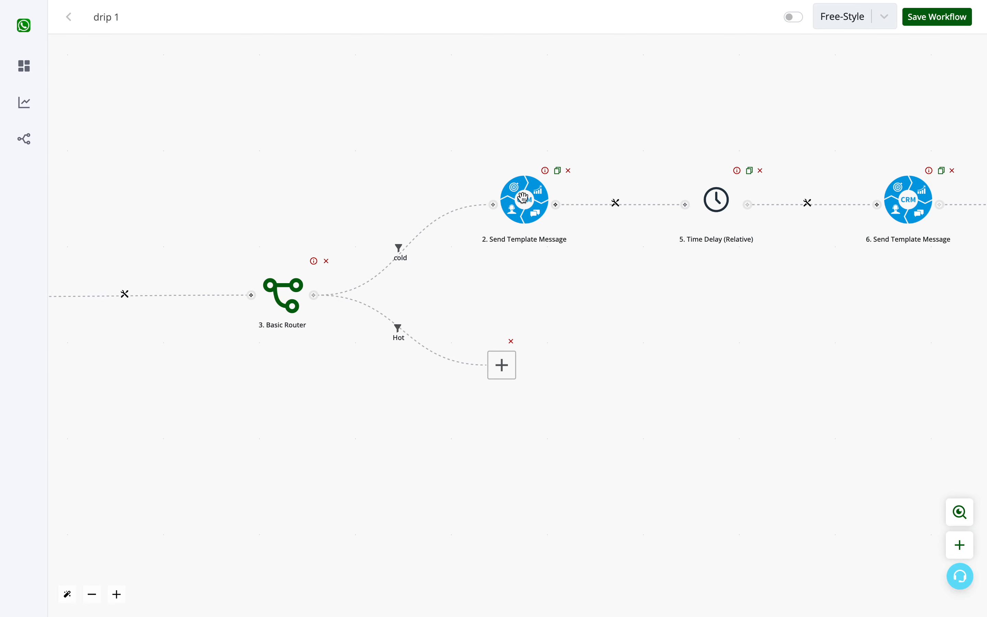
left_click_drag(892, 319, 496, 338)
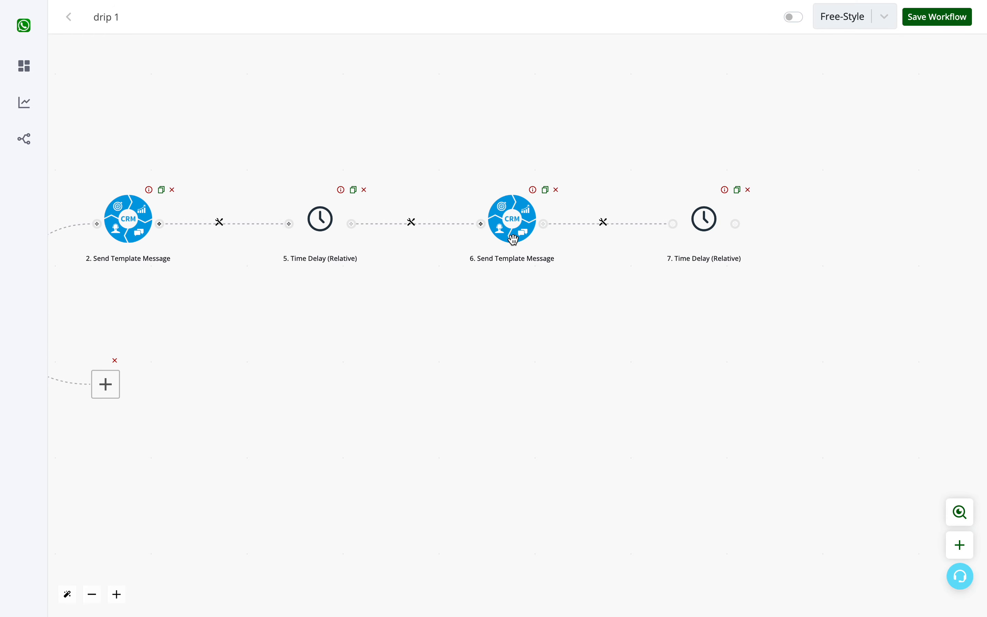
left_click(681, 341)
left_click_drag(684, 345, 478, 335)
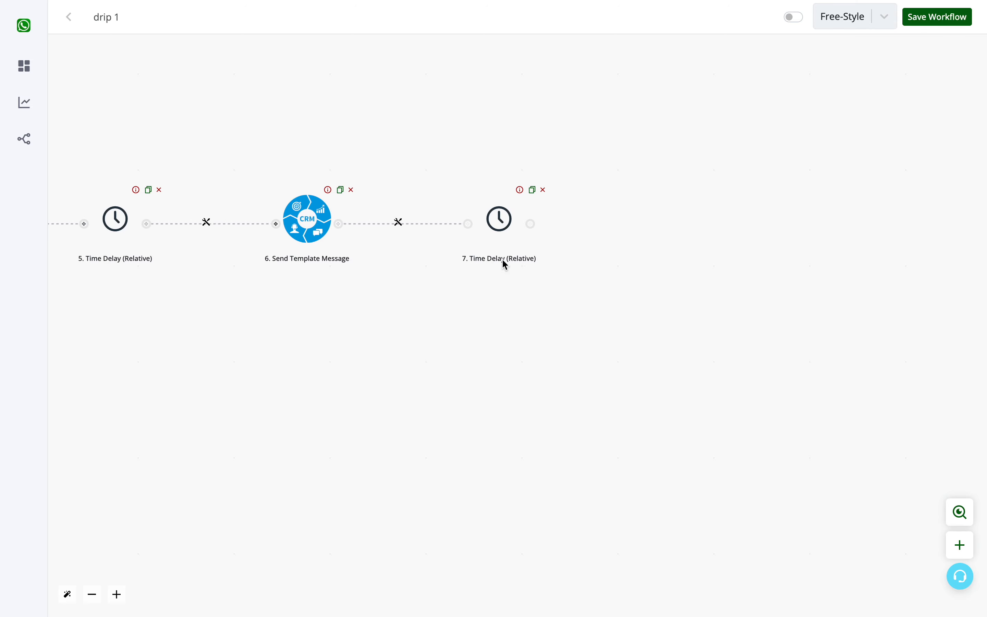
left_click_drag(537, 285, 762, 230)
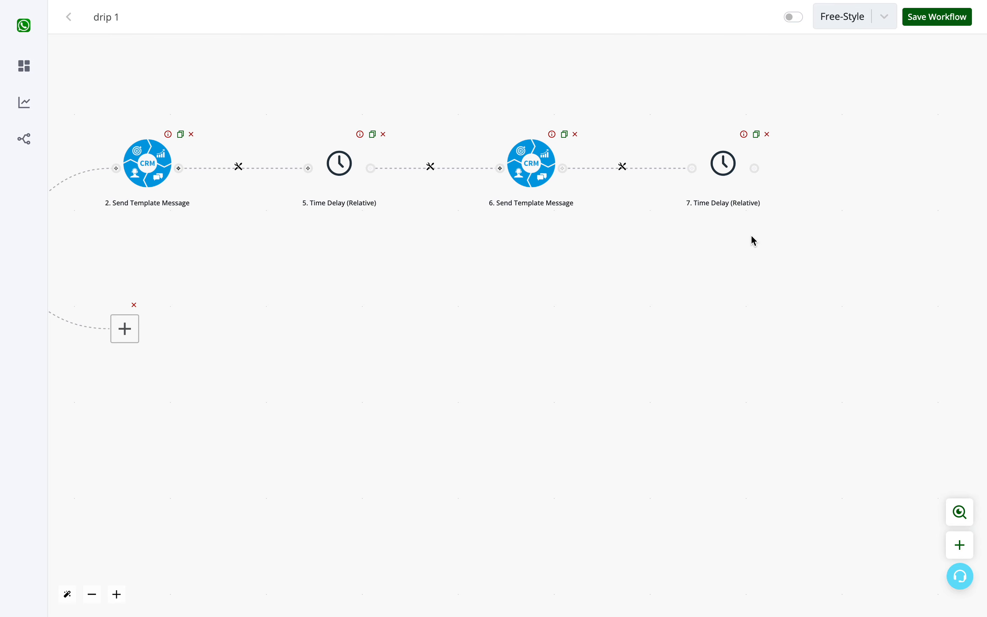
- Add an empty next step after the cold branch's second time delay
left_click(755, 167)
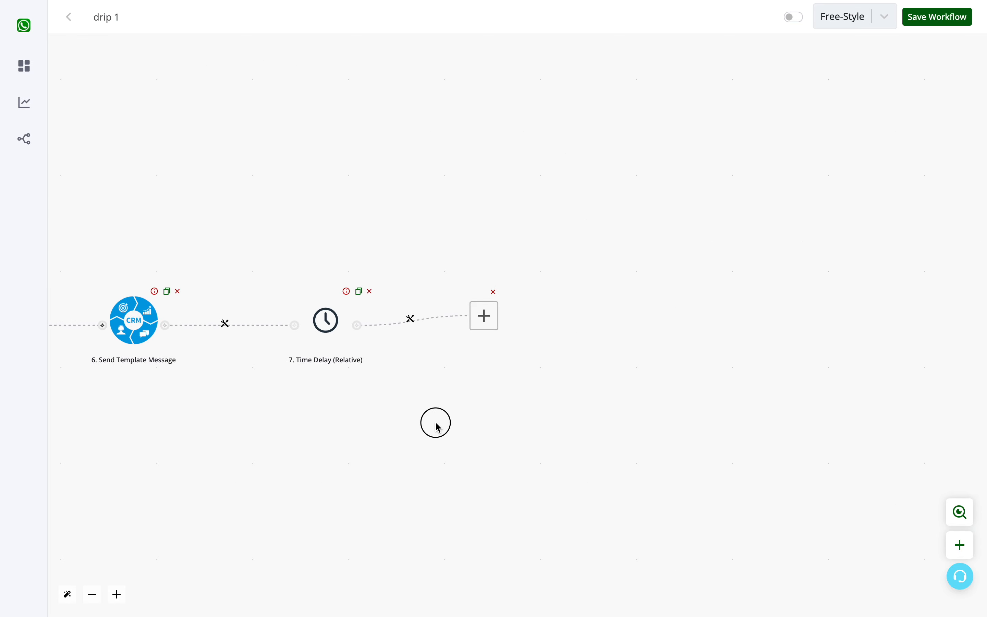
- Fill the Hot branch's empty step with a CRM Send Template Message action
left_click_drag(434, 420, 913, 246)
left_click_drag(238, 347, 322, 343)
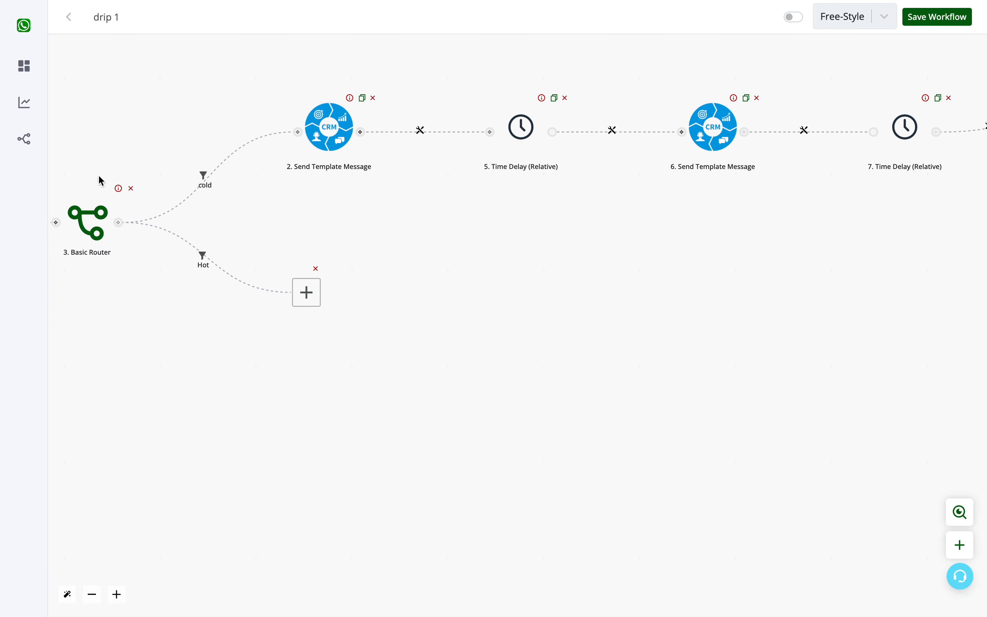
left_click(303, 305)
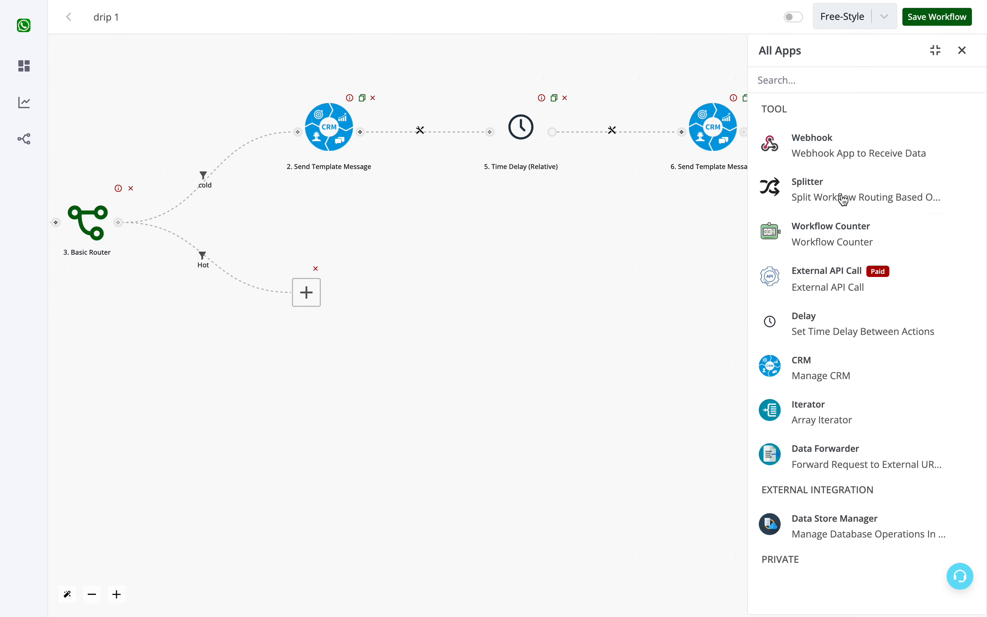
left_click(804, 361)
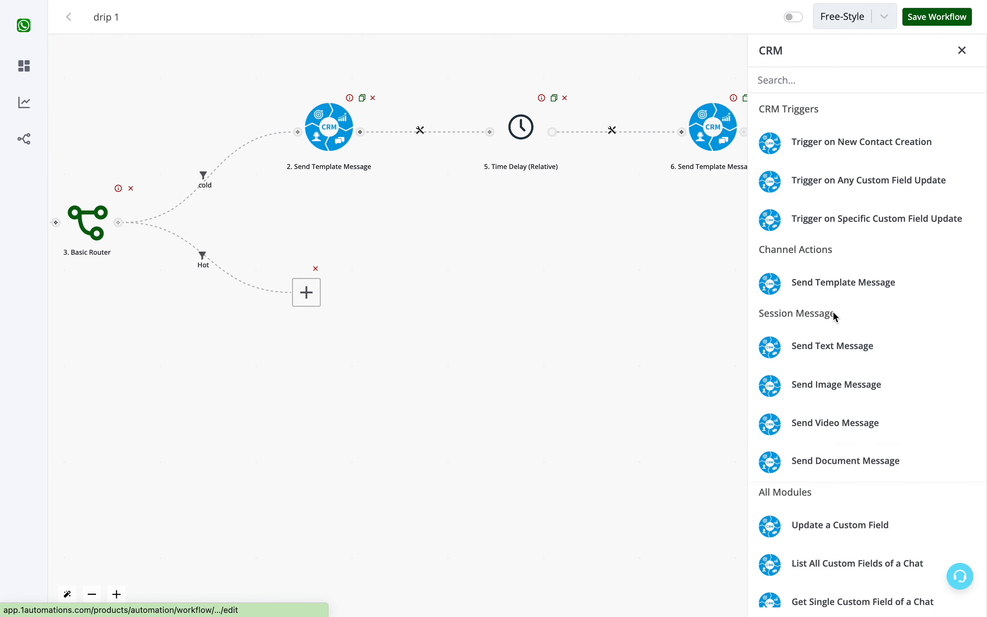
left_click(834, 291)
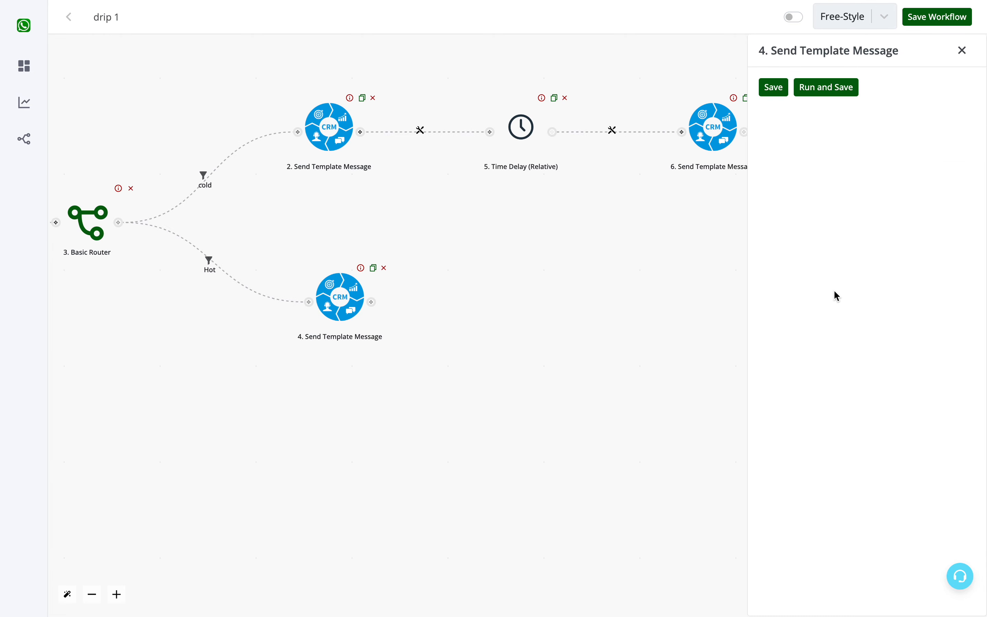
- Refresh the Hot message's channel and template options, selecting Channel #1 and the template test_alert_1 en
left_click(968, 107)
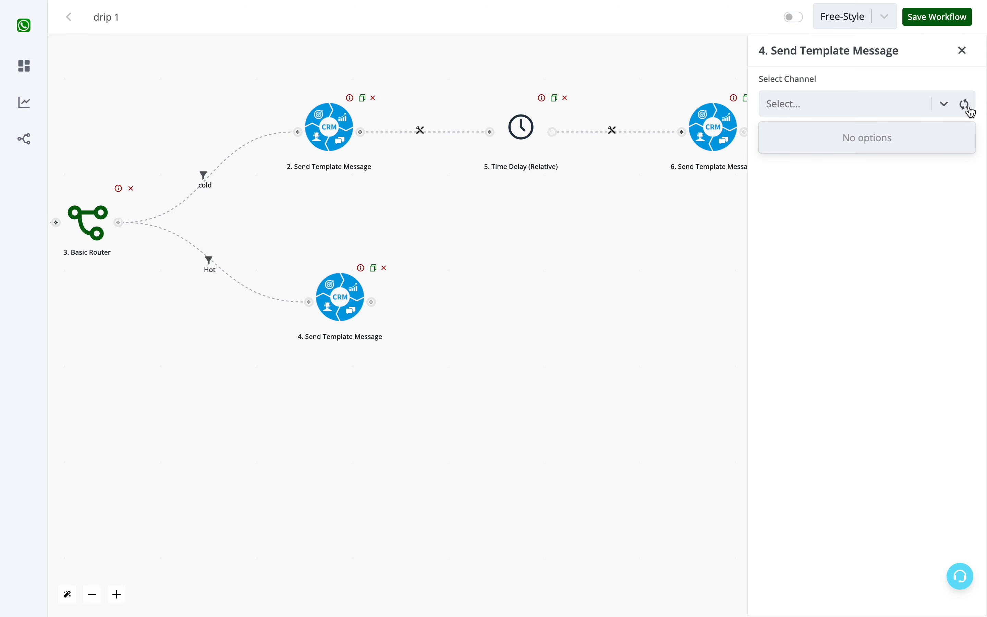
left_click(965, 105)
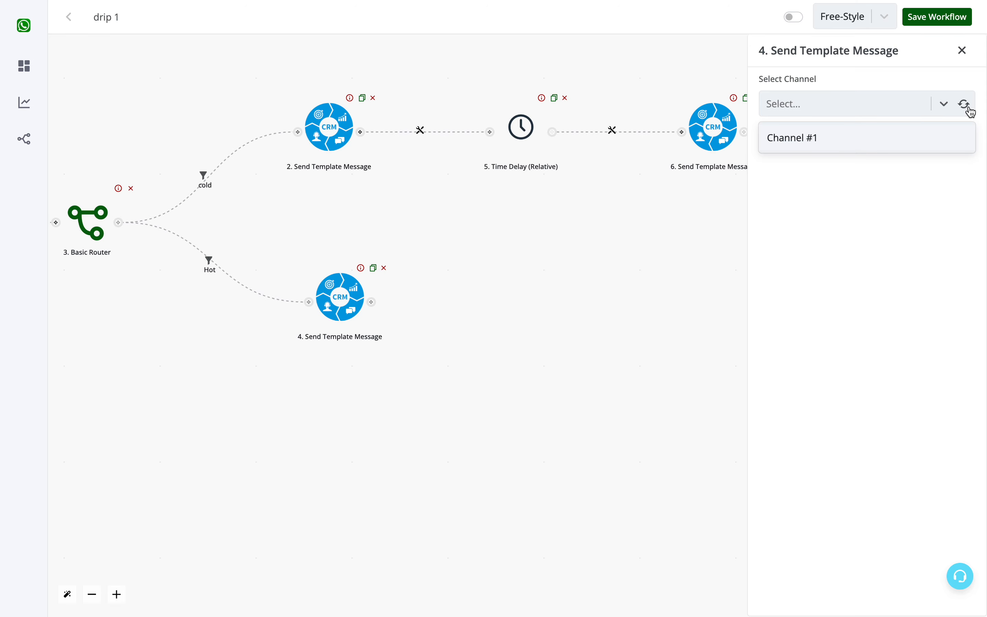
left_click(916, 144)
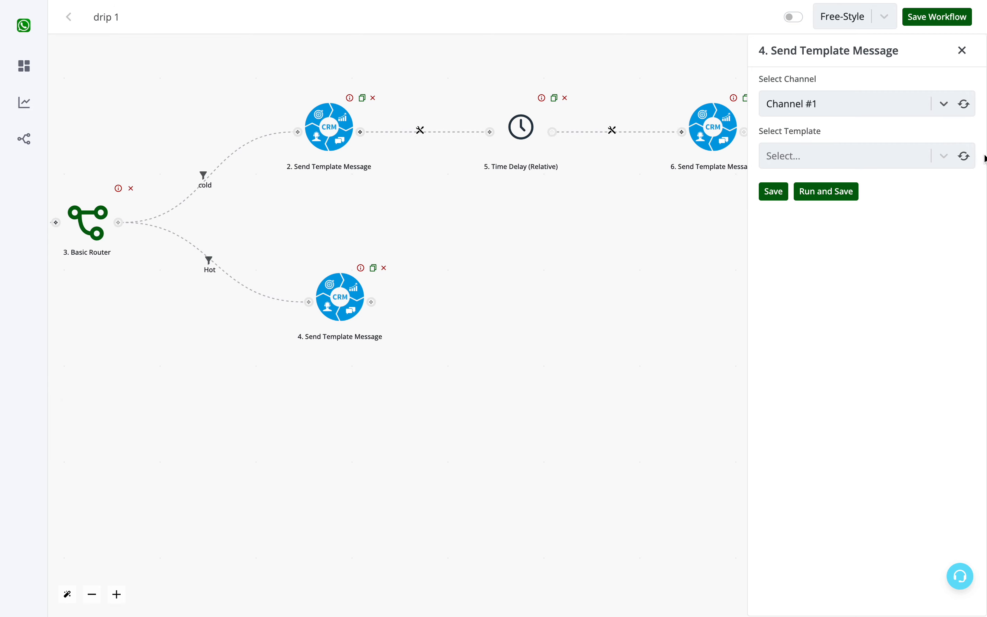
left_click(964, 156)
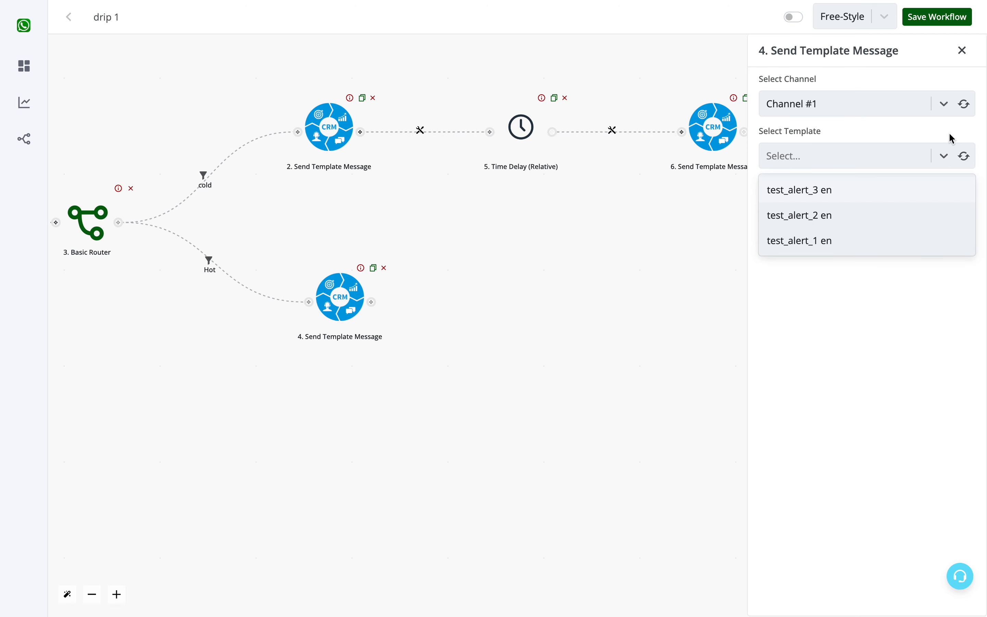
left_click(873, 244)
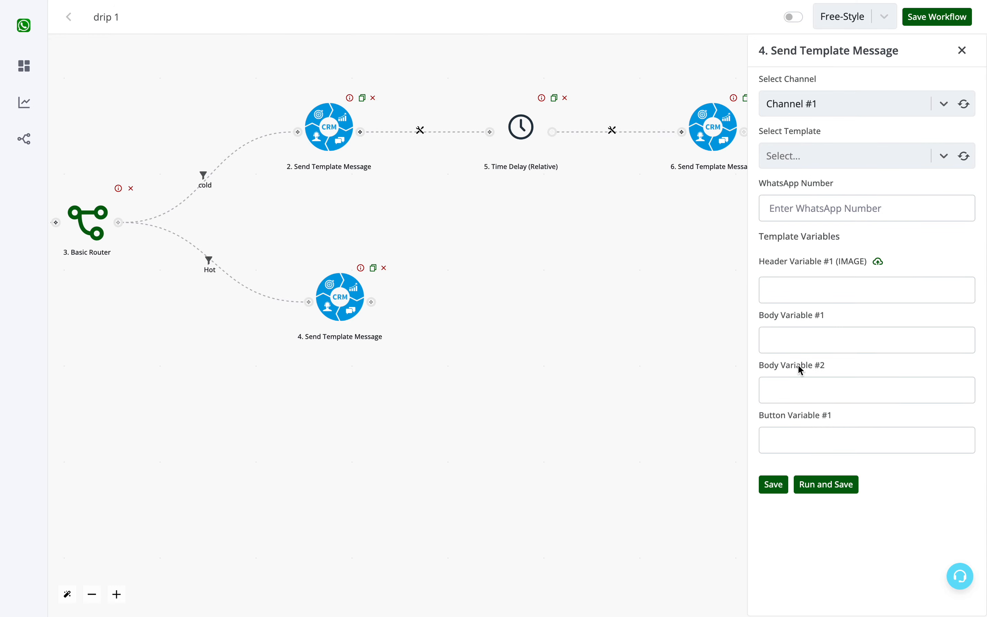
left_click(798, 444)
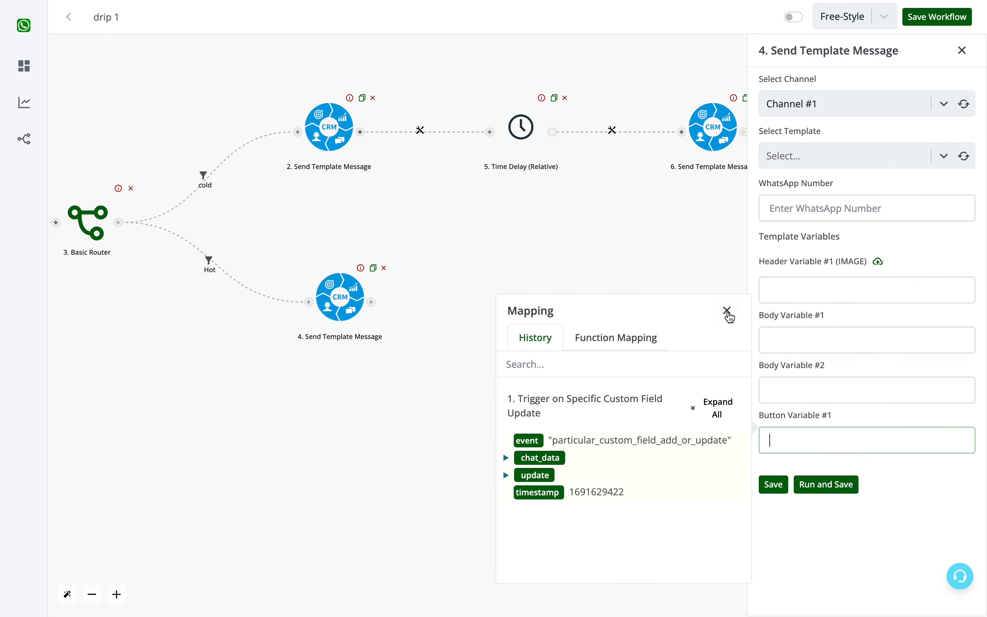
left_click(728, 312)
left_click(806, 420)
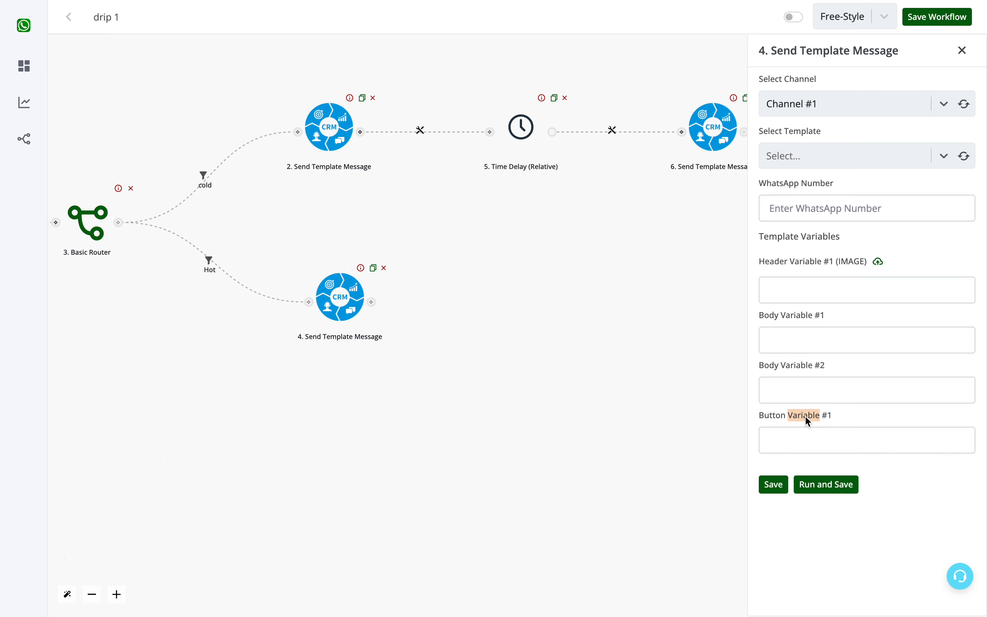
left_click(806, 445)
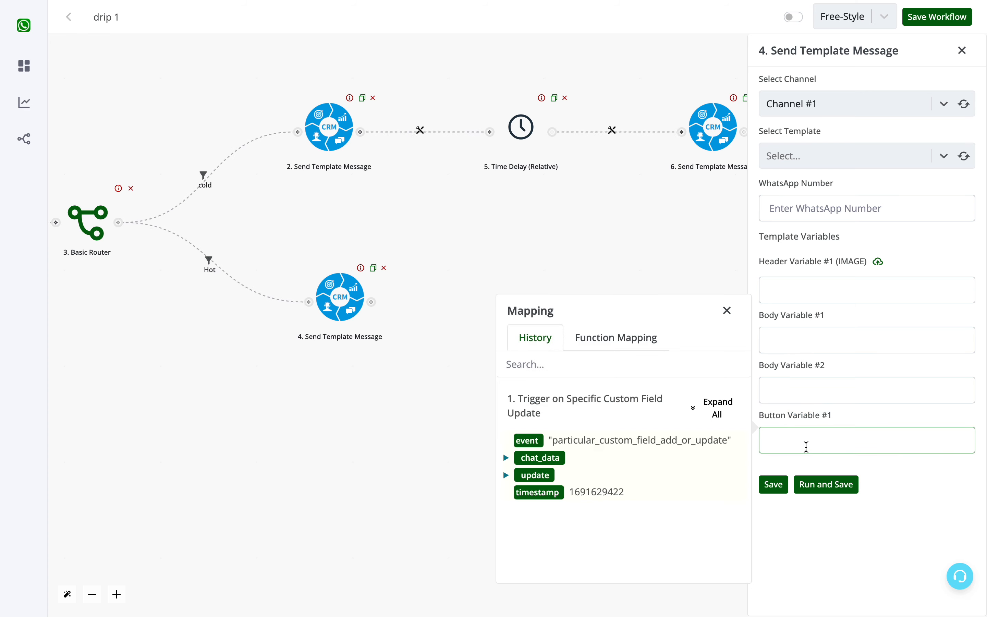
left_click(727, 311)
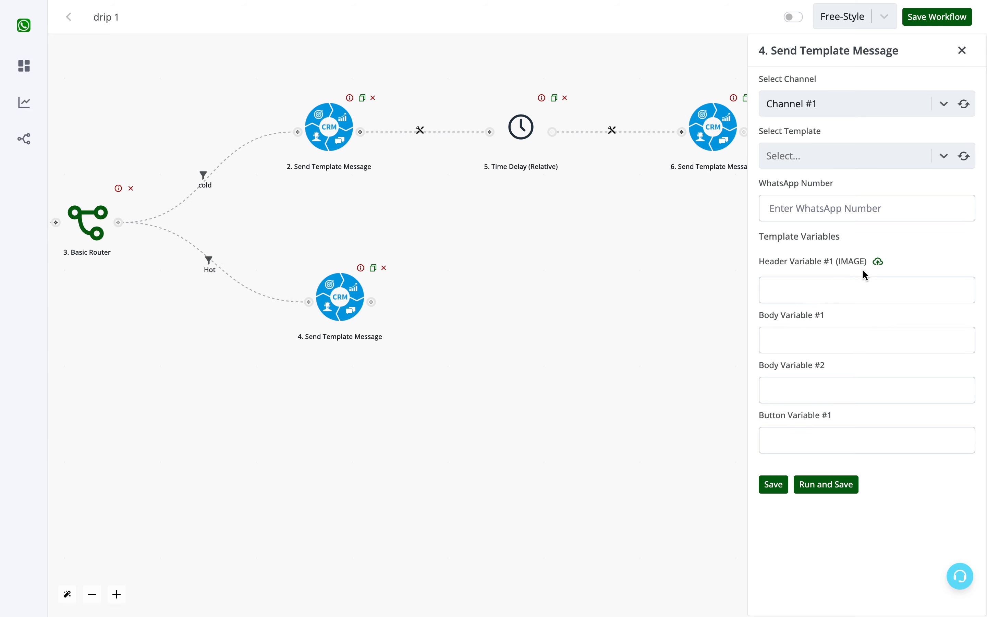
- Map the Hot message's WhatsApp Number to the trigger's chat_data waba field
left_click(815, 206)
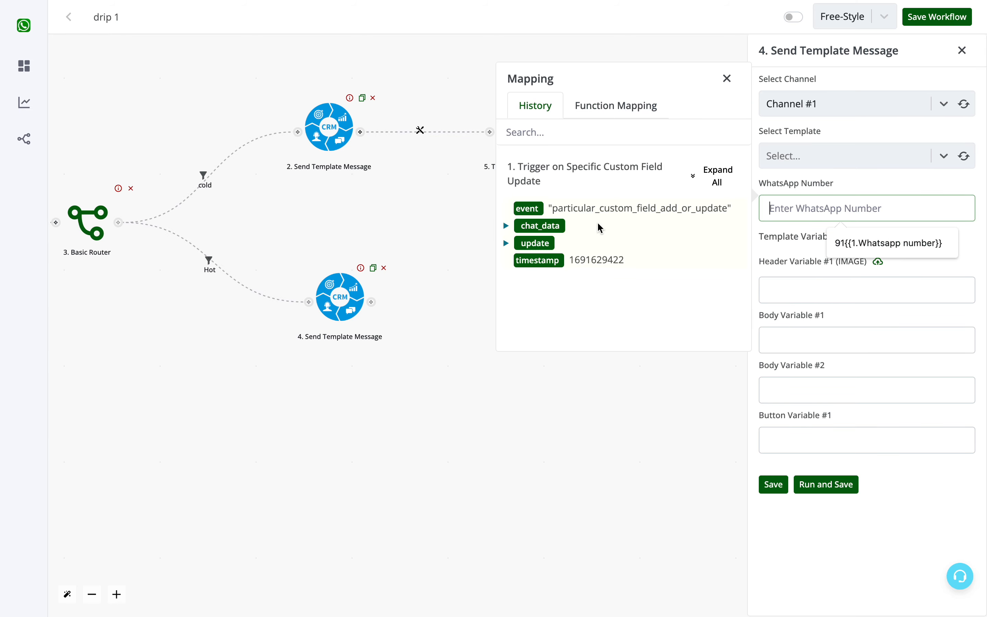
left_click(716, 183)
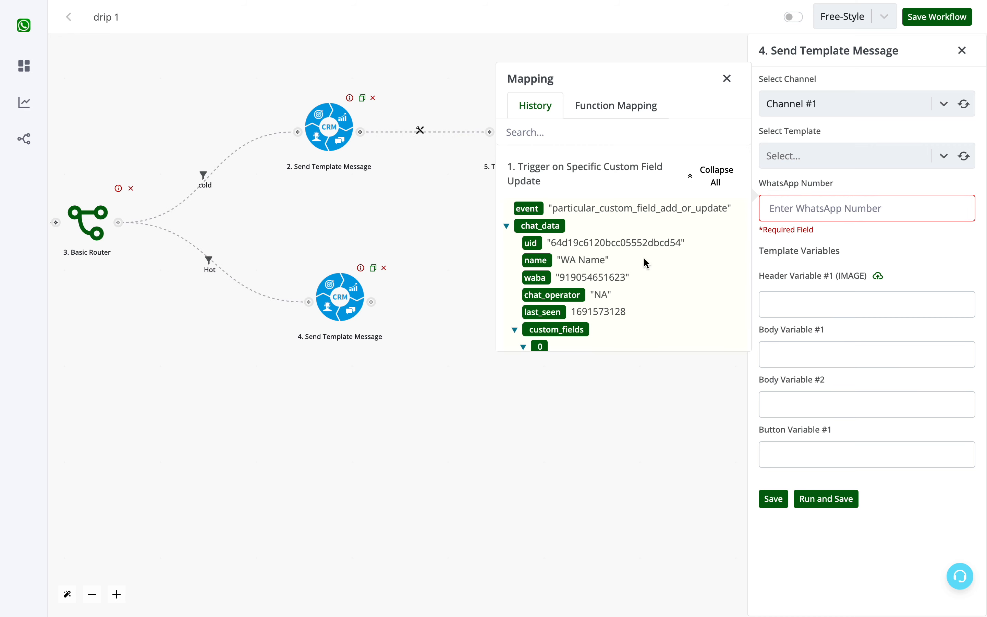
left_click(537, 279)
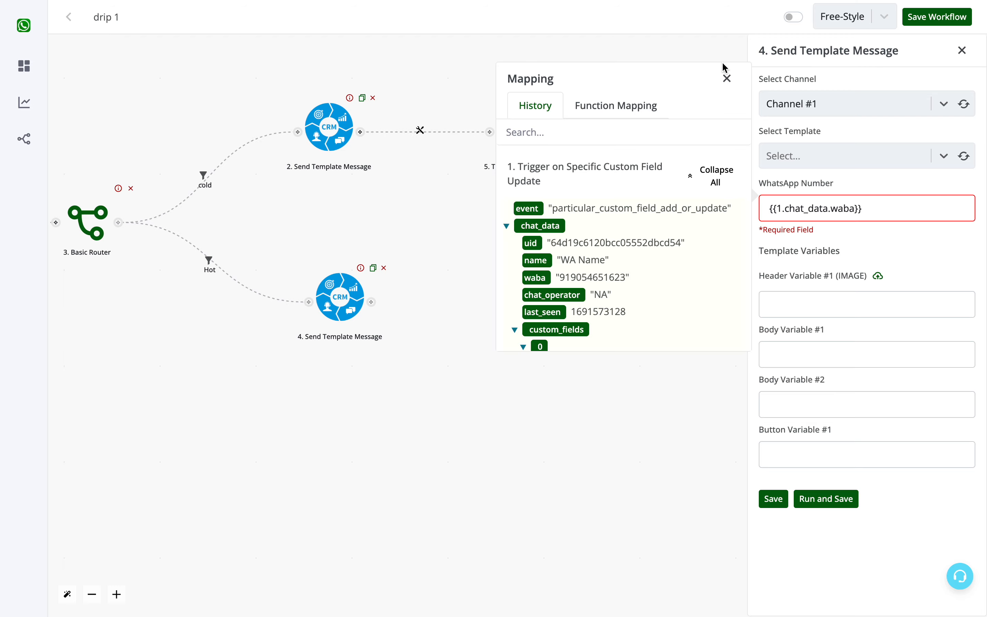
left_click(728, 77)
- Upload Vaada Banner (2).jpg from the Downloads folder as the Hot message's header image and use its link for Header Variable #1
left_click(870, 303)
left_click(877, 276)
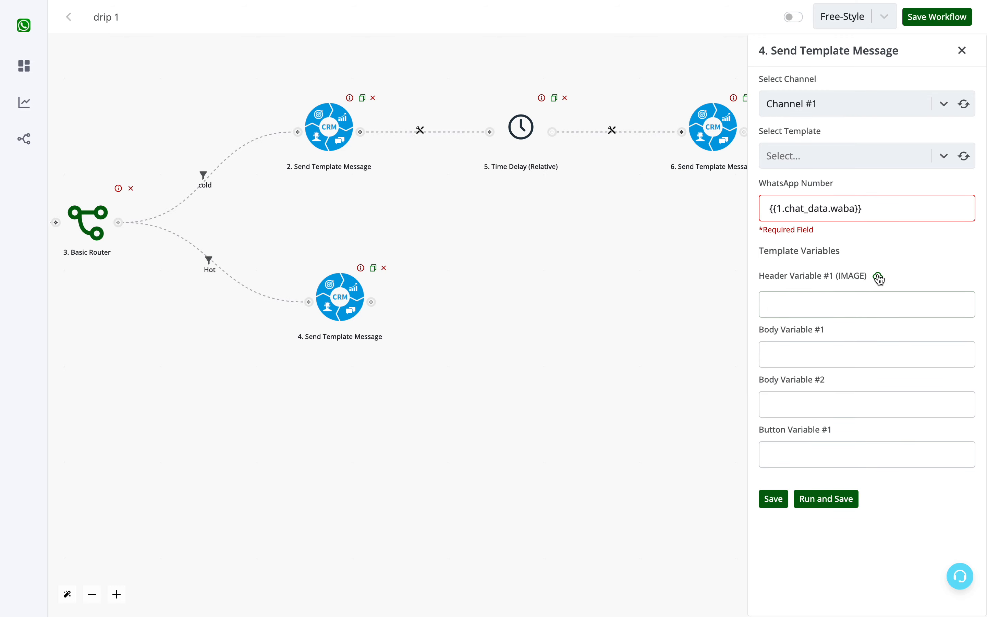
left_click(611, 272)
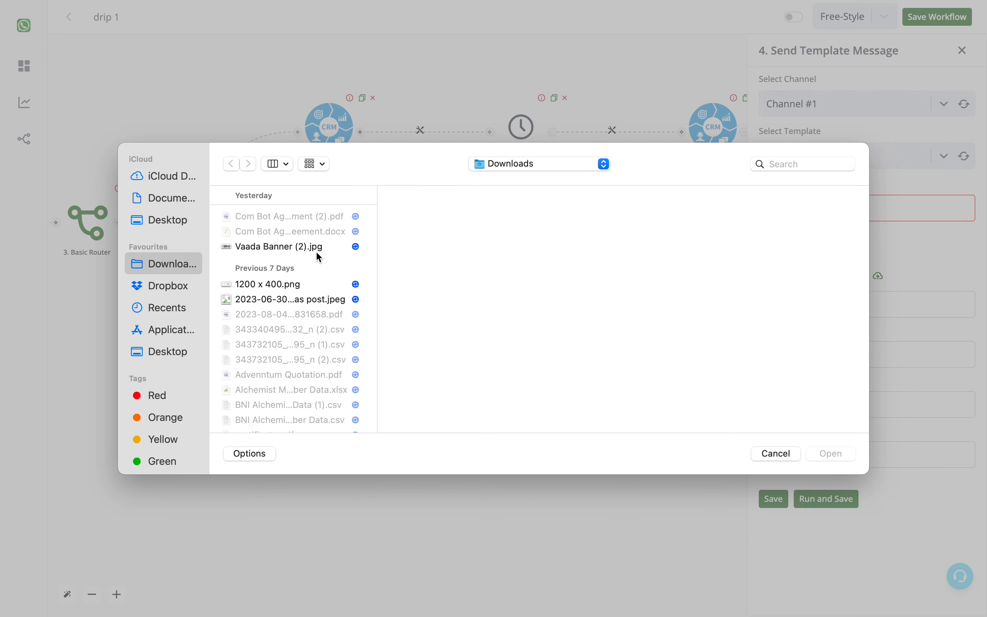
left_click(319, 255)
left_click(832, 455)
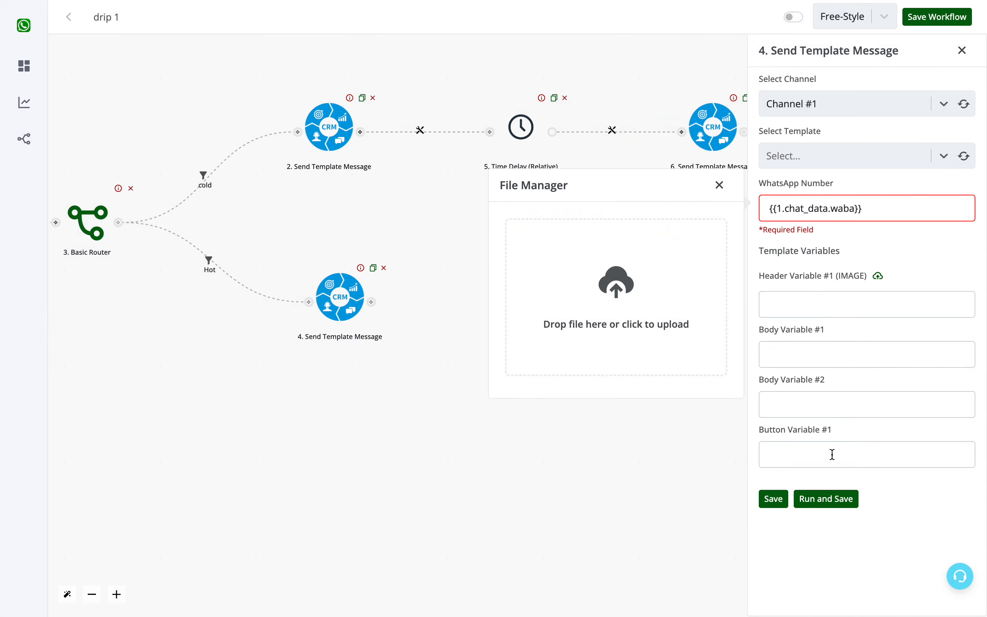
left_click(543, 285)
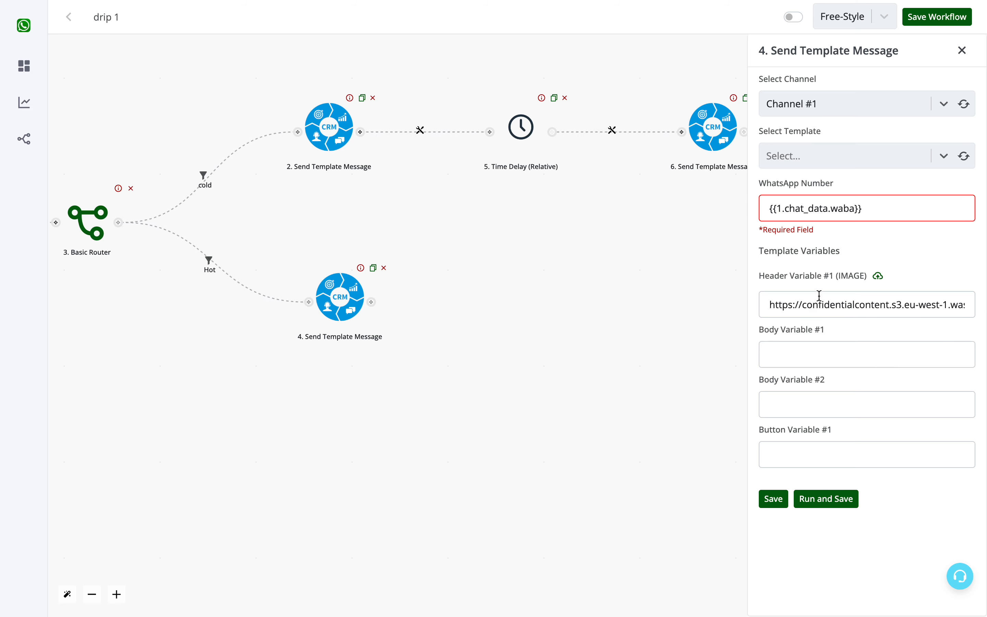
- Map the Hot message's Body Variable #1 to the trigger's chat_data name field
left_click(804, 351)
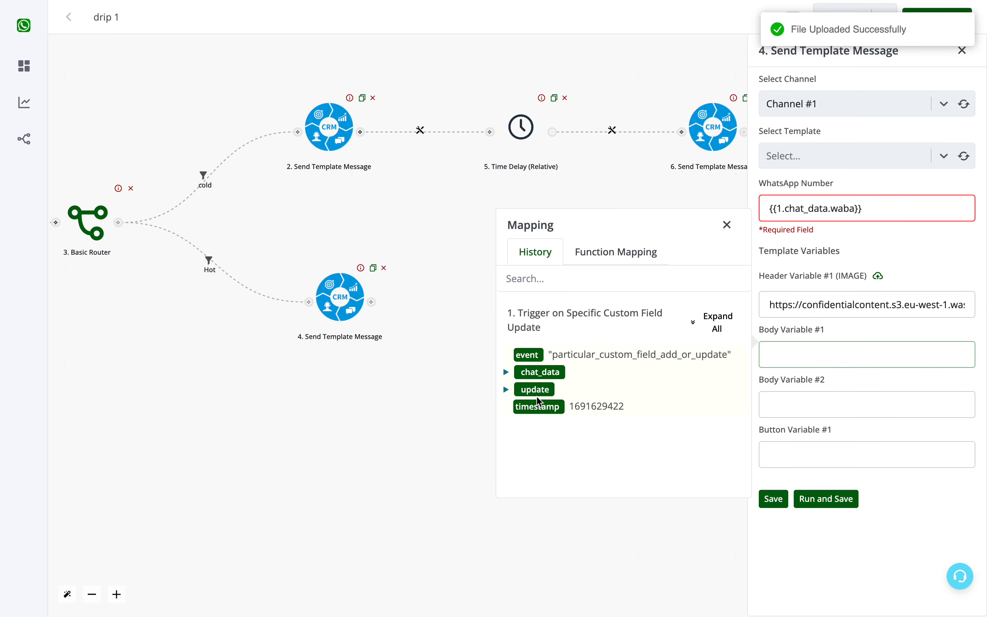
left_click(712, 323)
scroll(648, 379, "down", 4)
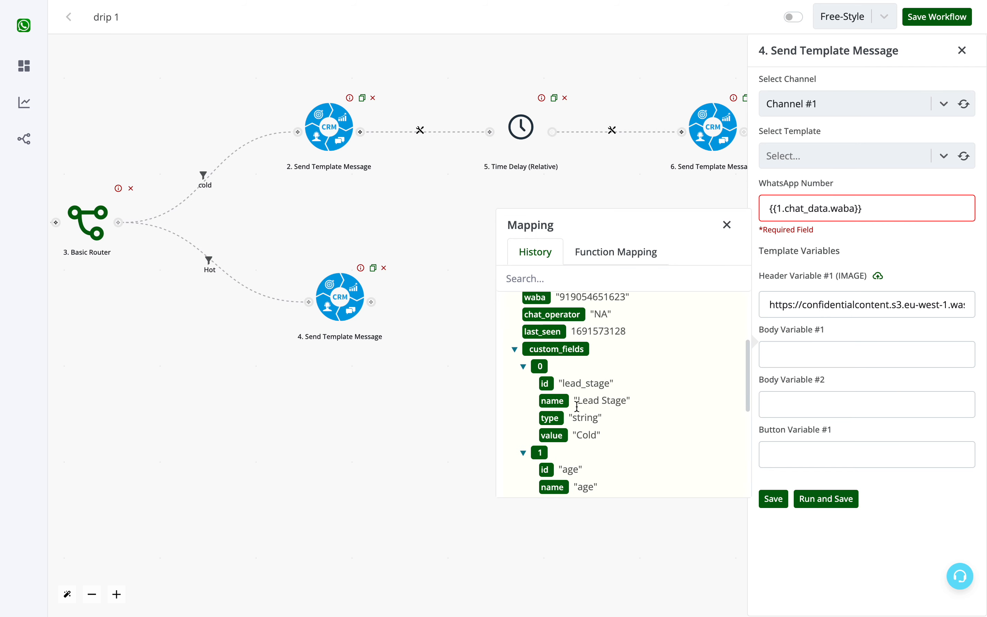
scroll(570, 388, "up", 1)
left_click(538, 324)
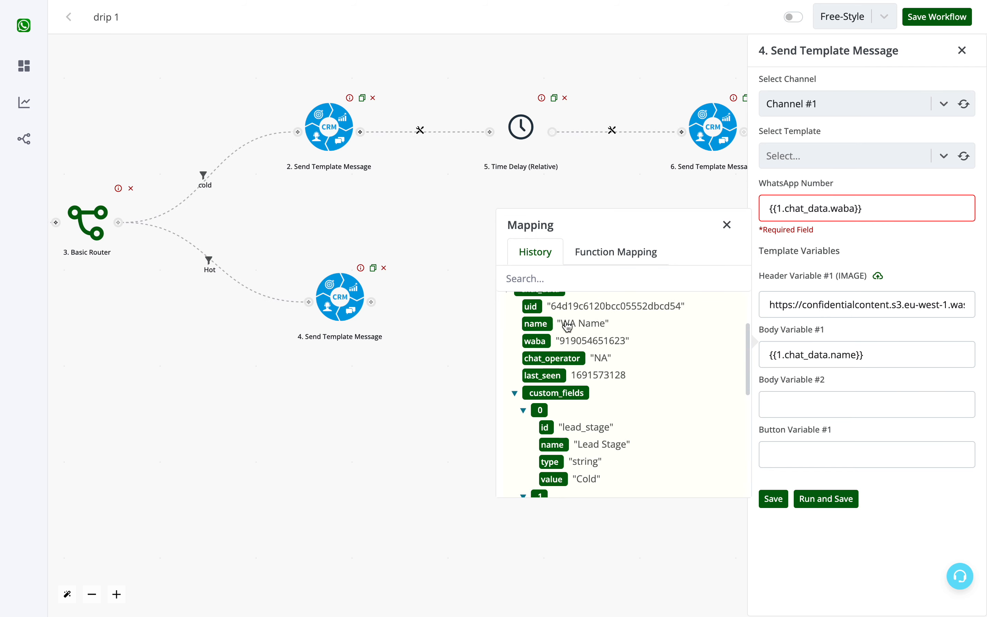
left_click(823, 412)
left_click(727, 274)
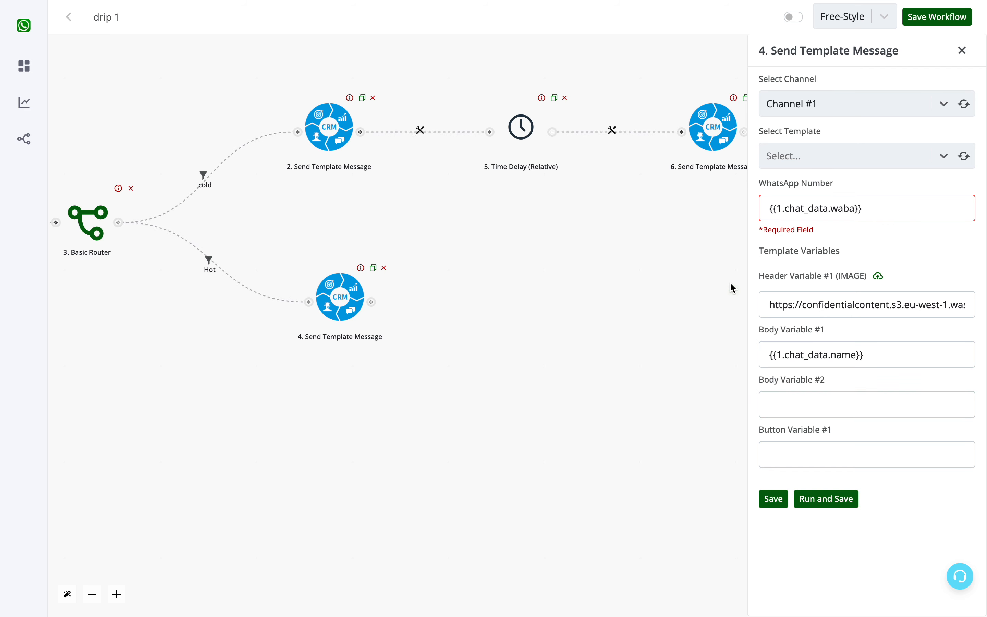
left_click(781, 407)
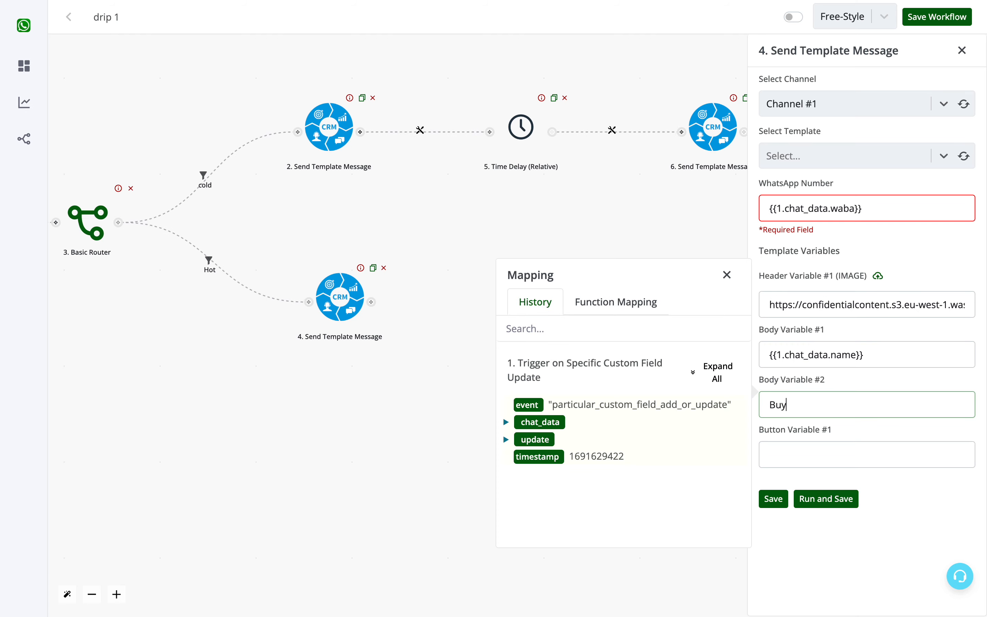
left_click(821, 458)
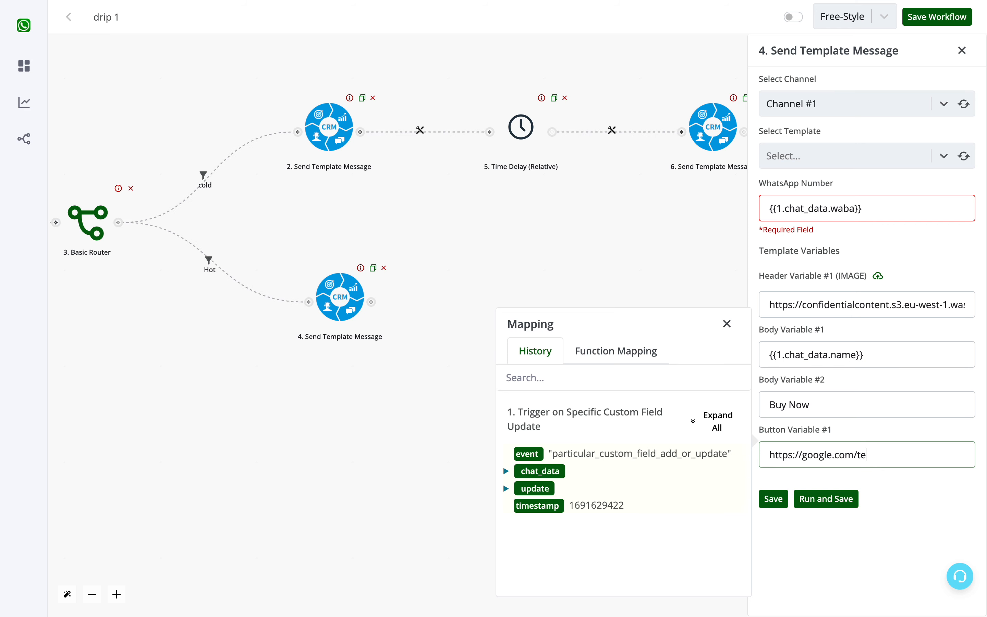
left_click(768, 501)
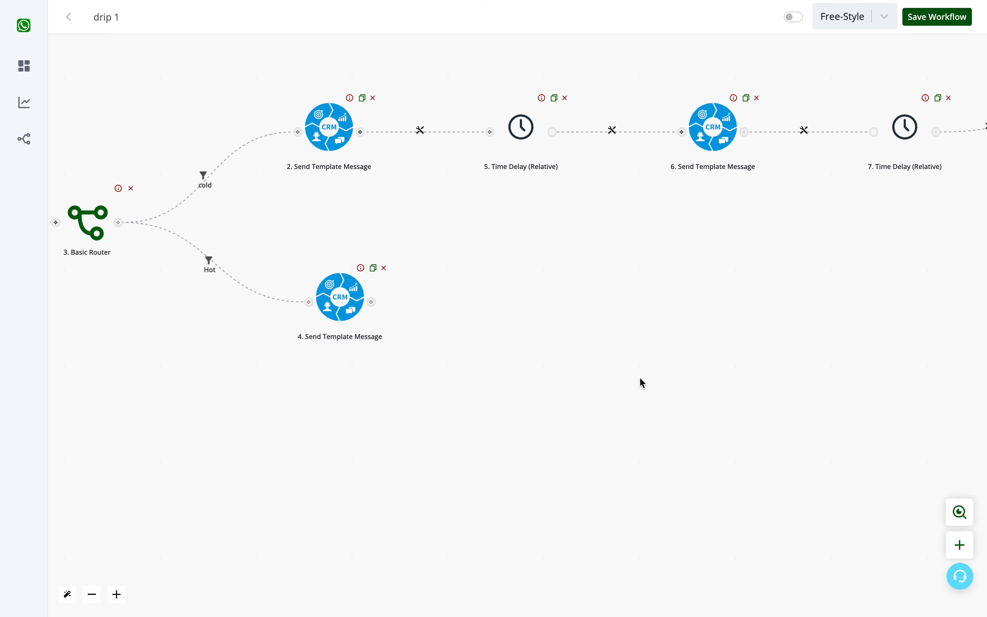
- Save the drip 1 workflow and switch it on
left_click_drag(642, 383, 753, 429)
left_click_drag(628, 309, 849, 390)
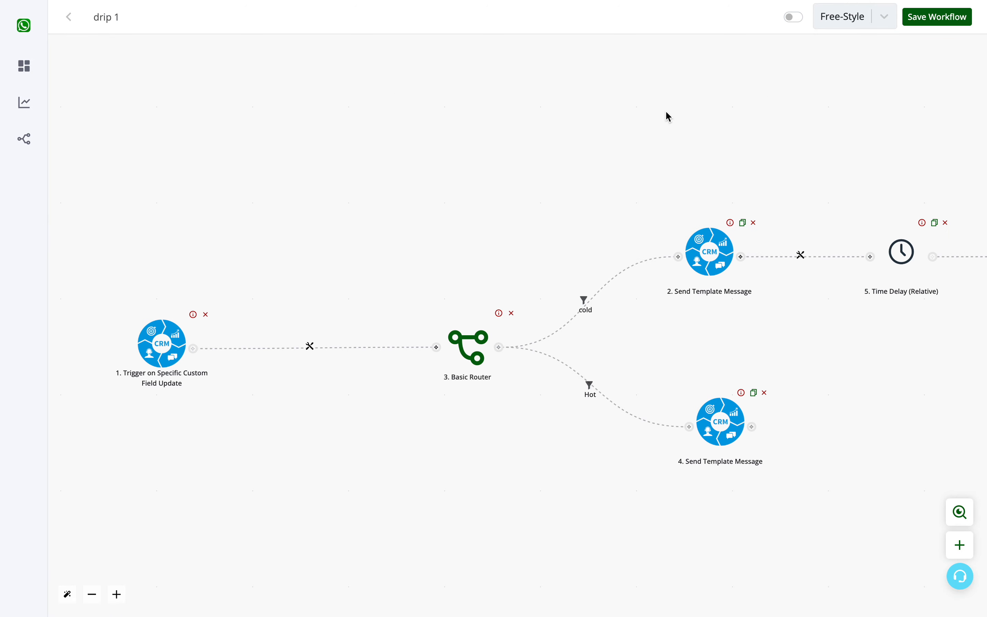
scroll(670, 106, "down", 1)
left_click(931, 27)
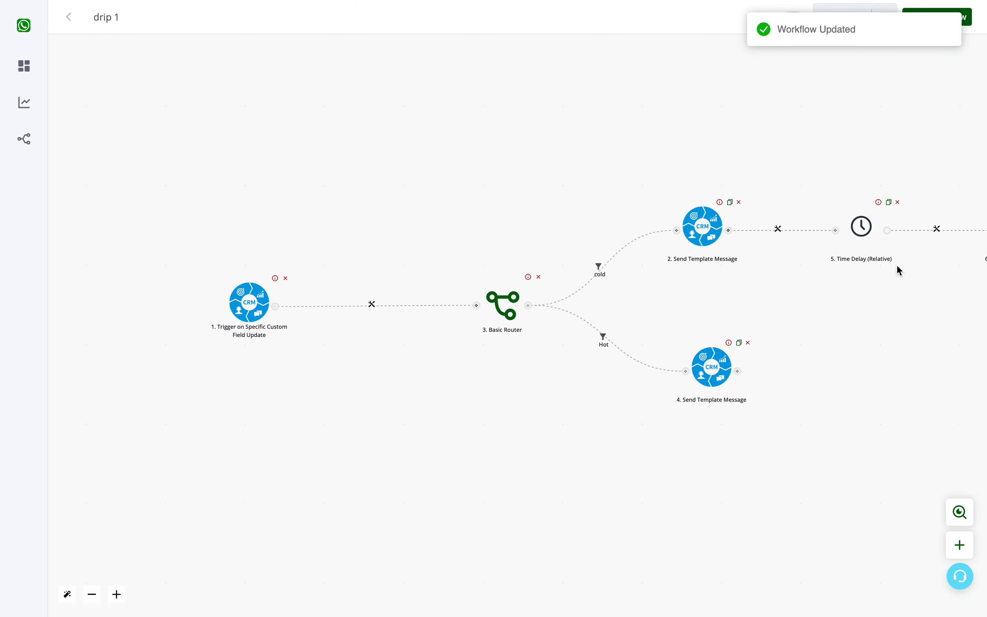
left_click(792, 20)
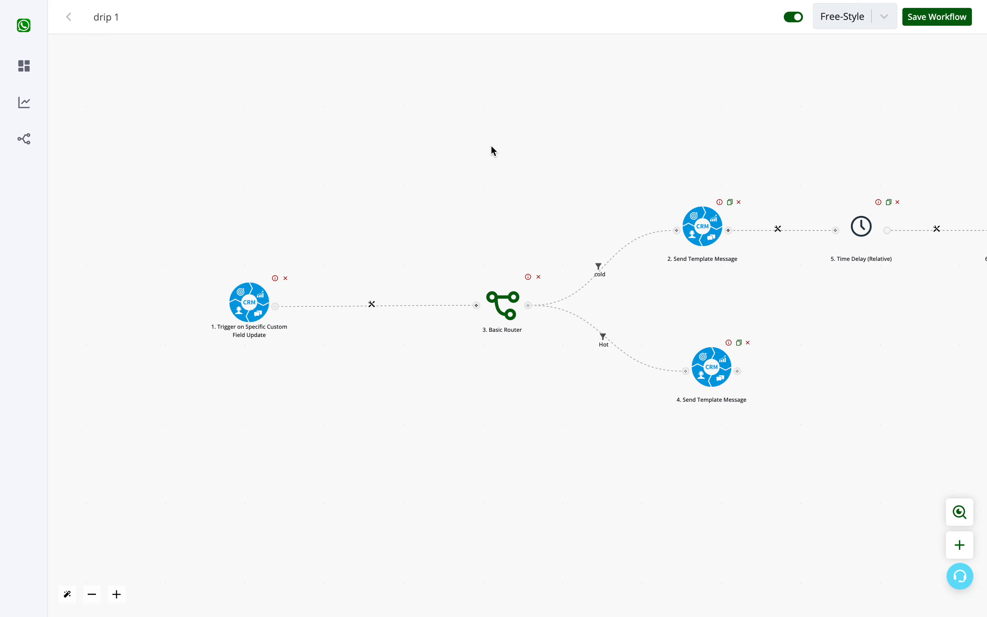
- Return to the workflow list and create a new workflow
left_click_drag(488, 122, 252, 95)
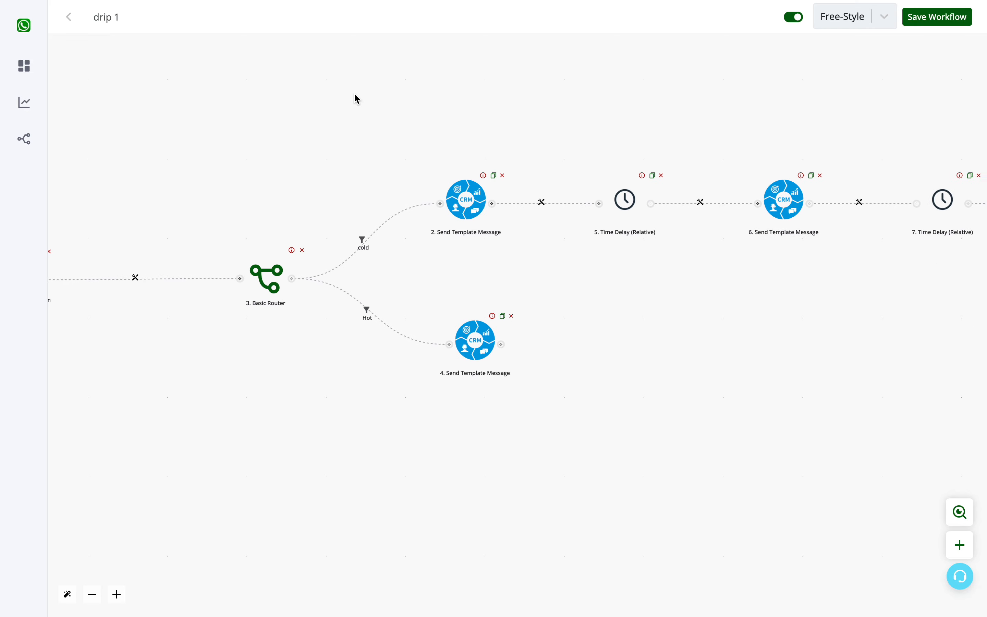
left_click_drag(391, 142, 682, 181)
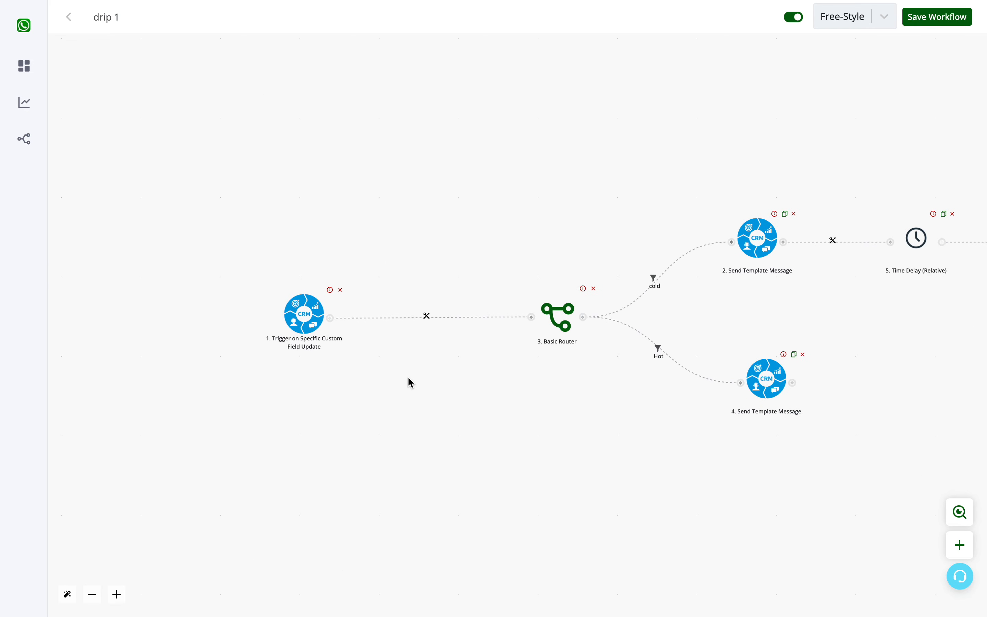
mouse_move(42, 101)
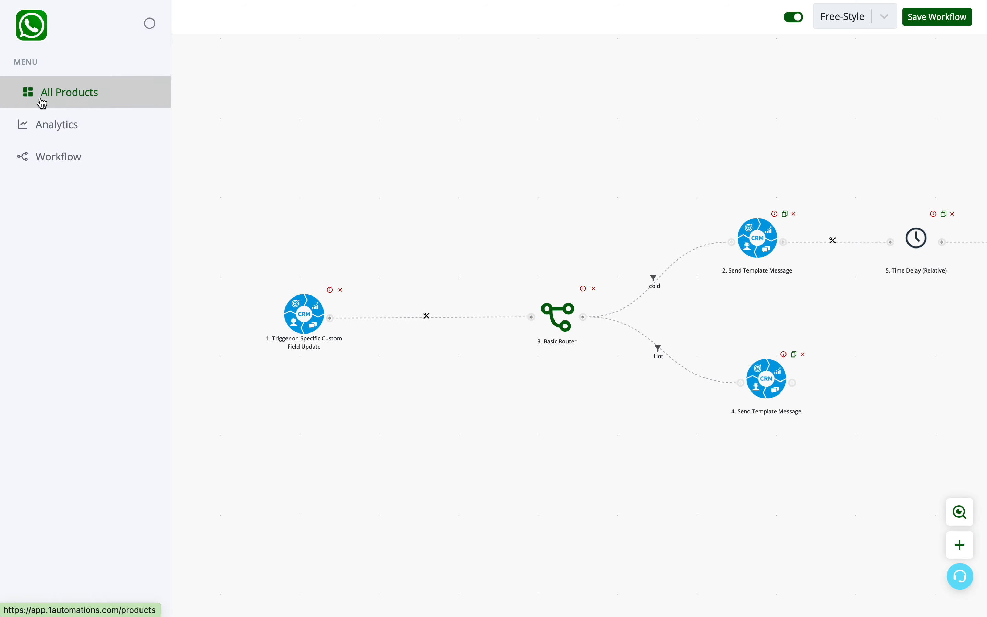
left_click(58, 168)
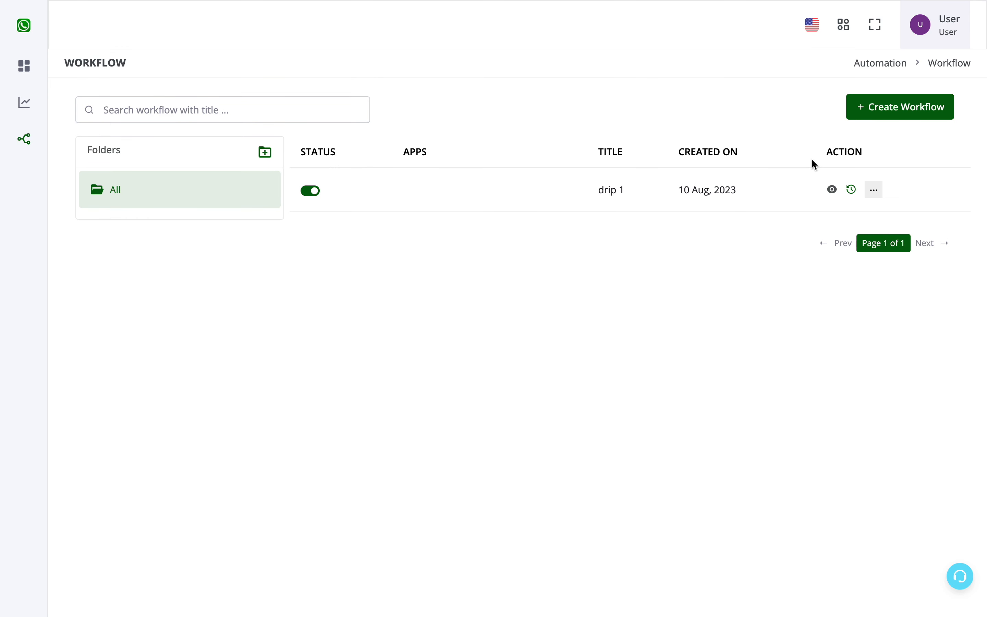
left_click(898, 113)
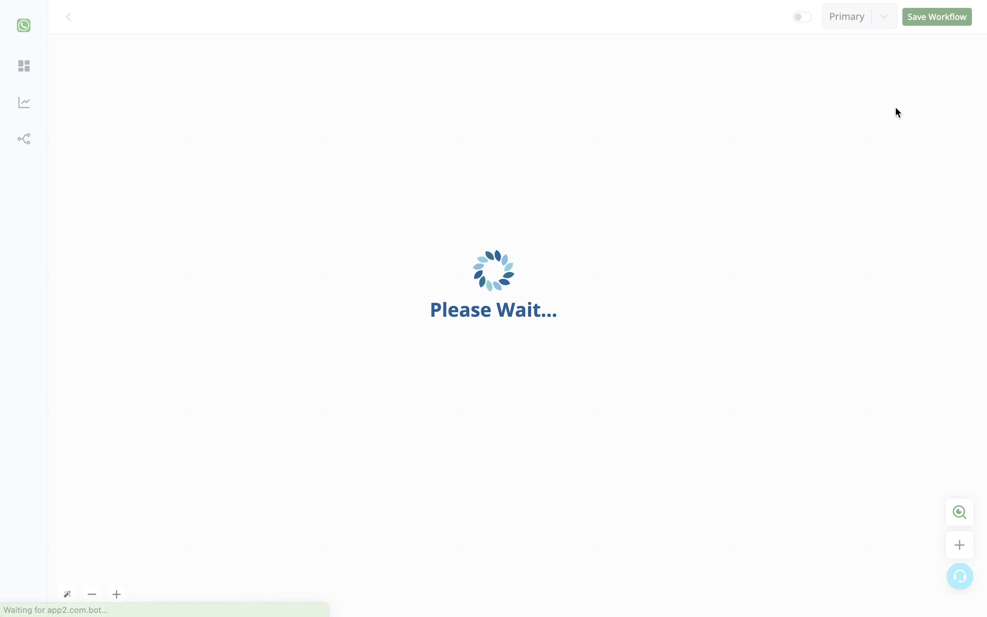
- Fill the new workflow's empty first step with the CRM Trigger on New Contact Creation
left_click(497, 299)
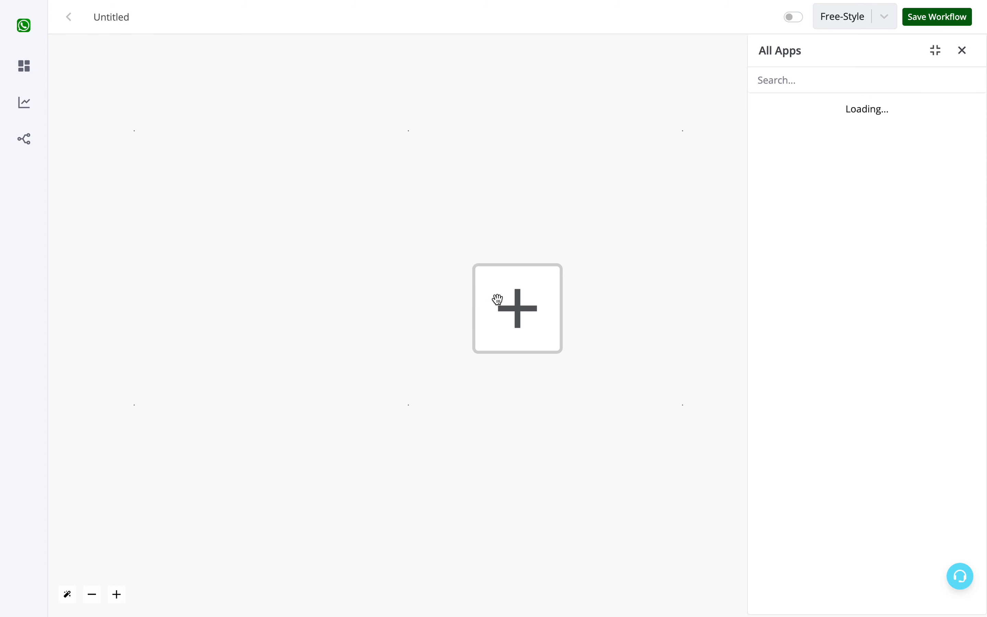
left_click(830, 372)
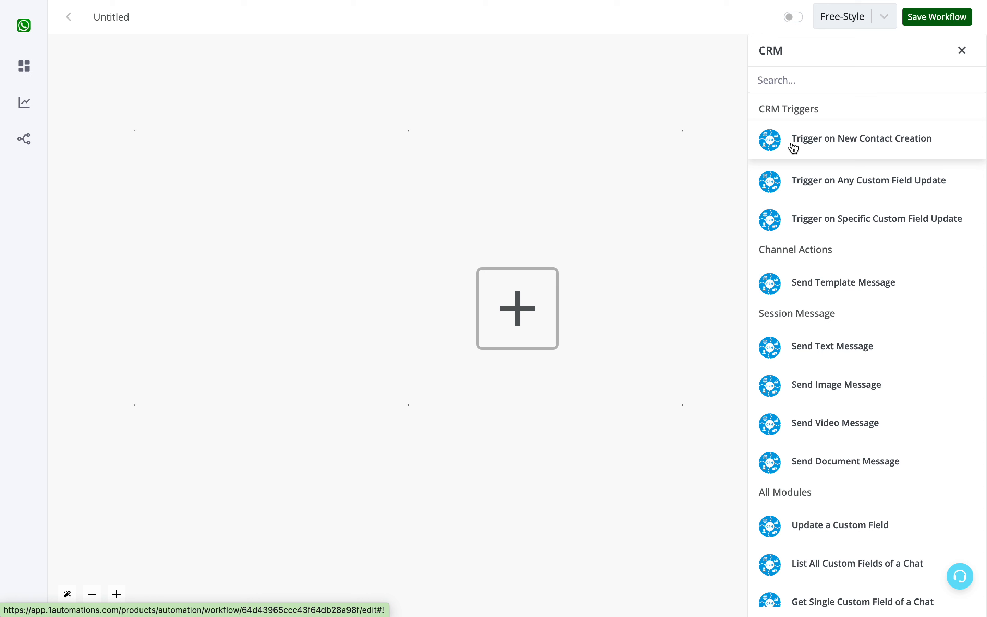
left_click(817, 145)
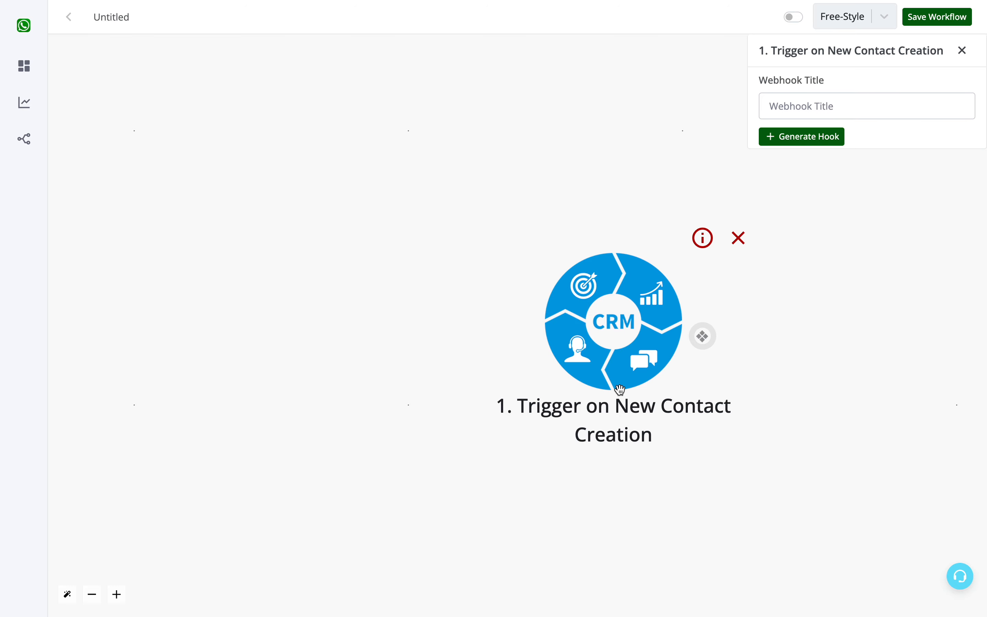
mouse_move(48, 128)
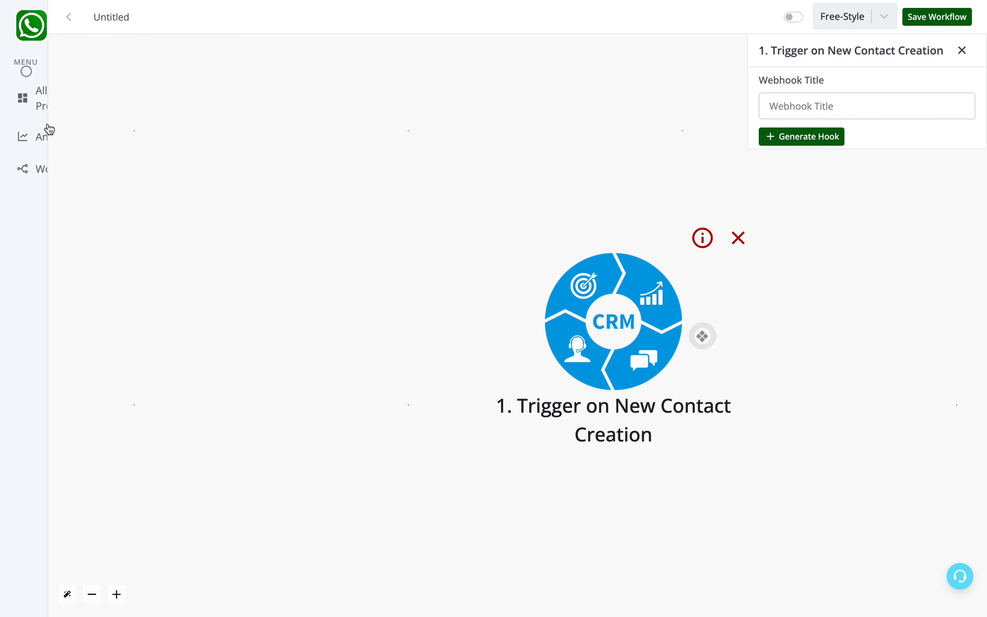